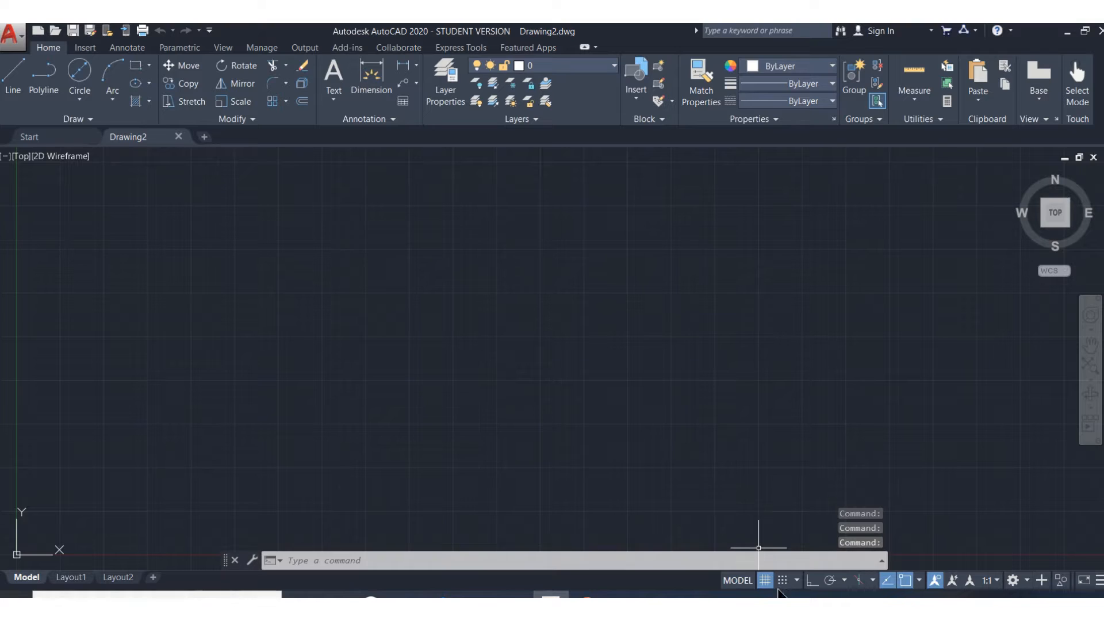
# Step: Turn the grid display off and switch ortho mode on
pyautogui.click(769, 581)
pyautogui.click(808, 579)
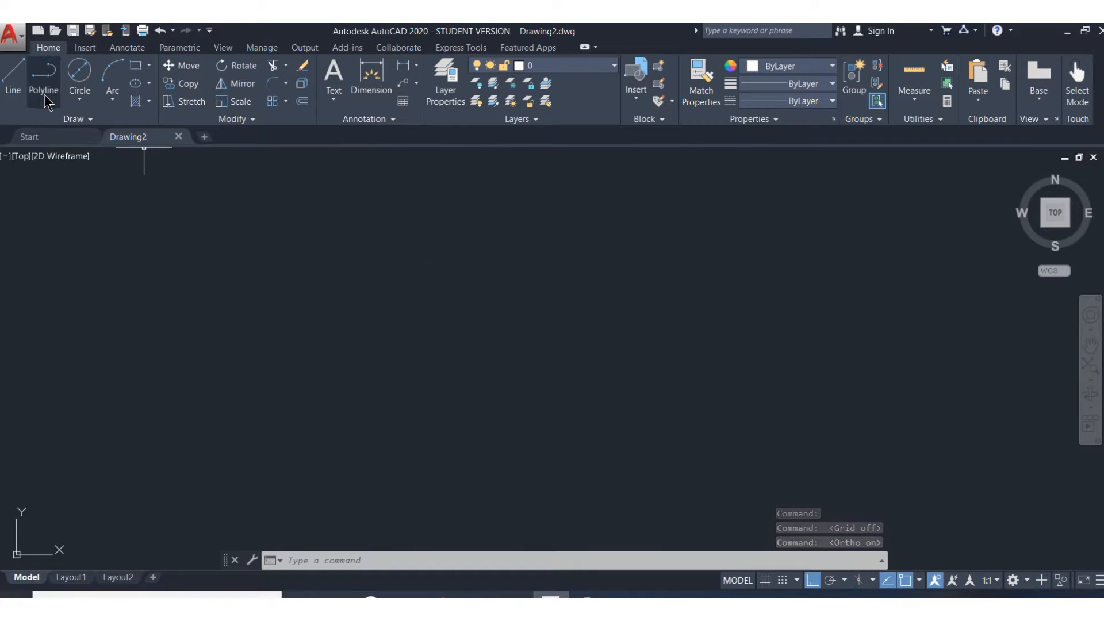
# Step: Draw a closed rectangle 6 units wide and 7 units high with the Line command
pyautogui.click(19, 87)
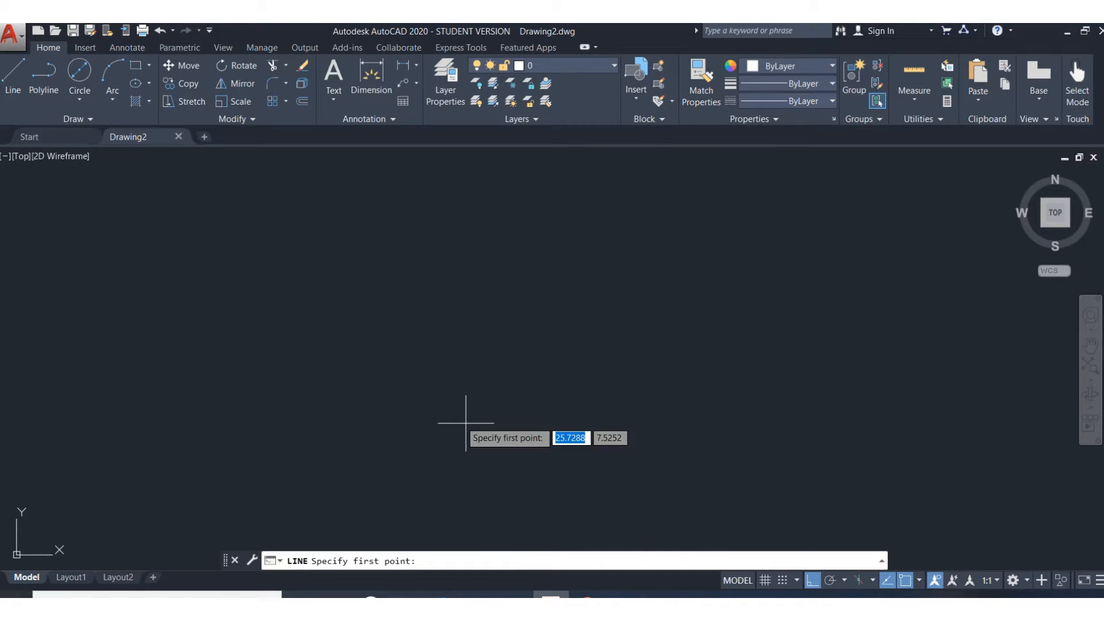
pyautogui.click(437, 425)
pyautogui.write('6')
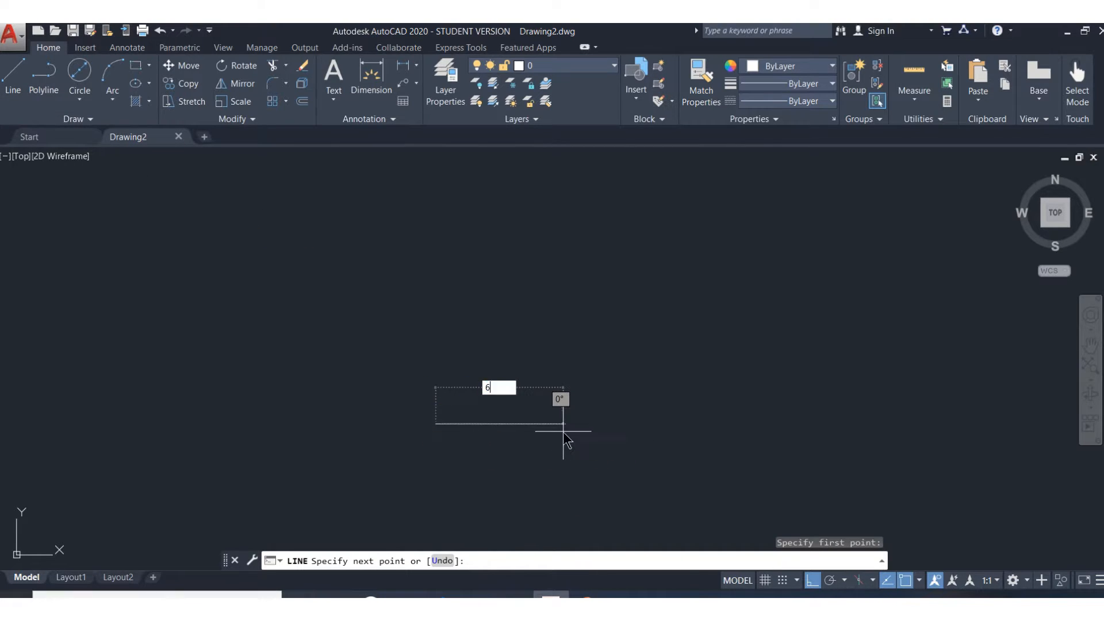
pyautogui.press('Return')
pyautogui.write('7')
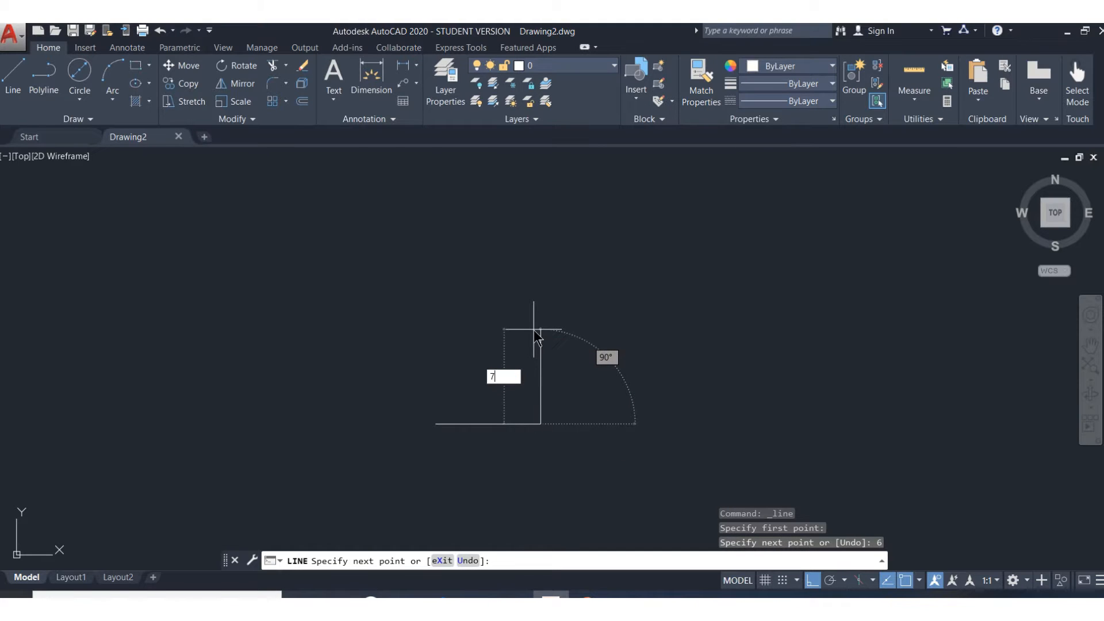
pyautogui.press('Return')
pyautogui.write('6')
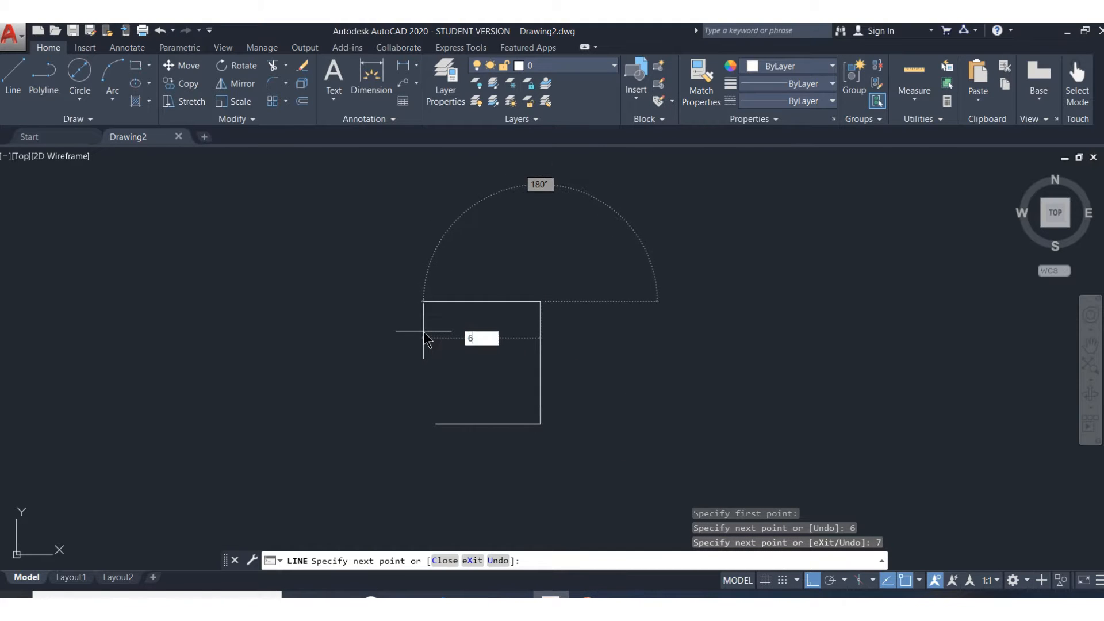
pyautogui.press('Return')
pyautogui.click(436, 424)
pyautogui.press('Return')
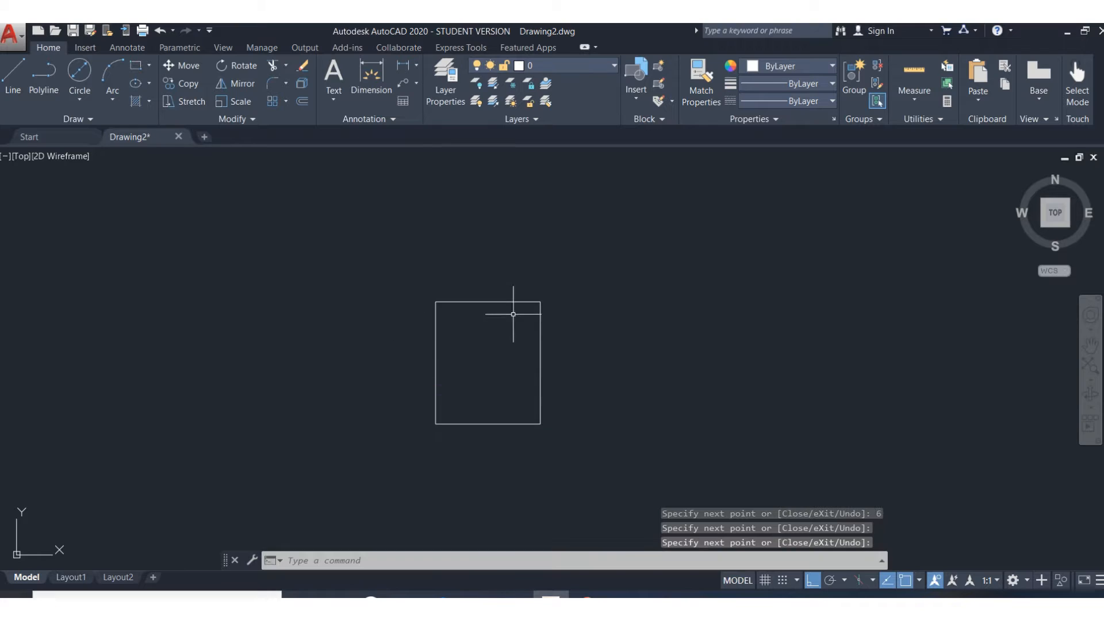
# Step: Dimension the rectangle's top edge, placing the dimension line above it
pyautogui.scroll(4, 512, 308)
pyautogui.moveTo(515, 320); pyautogui.dragTo(530, 308, button='middle')
pyautogui.scroll(-2, 580, 233)
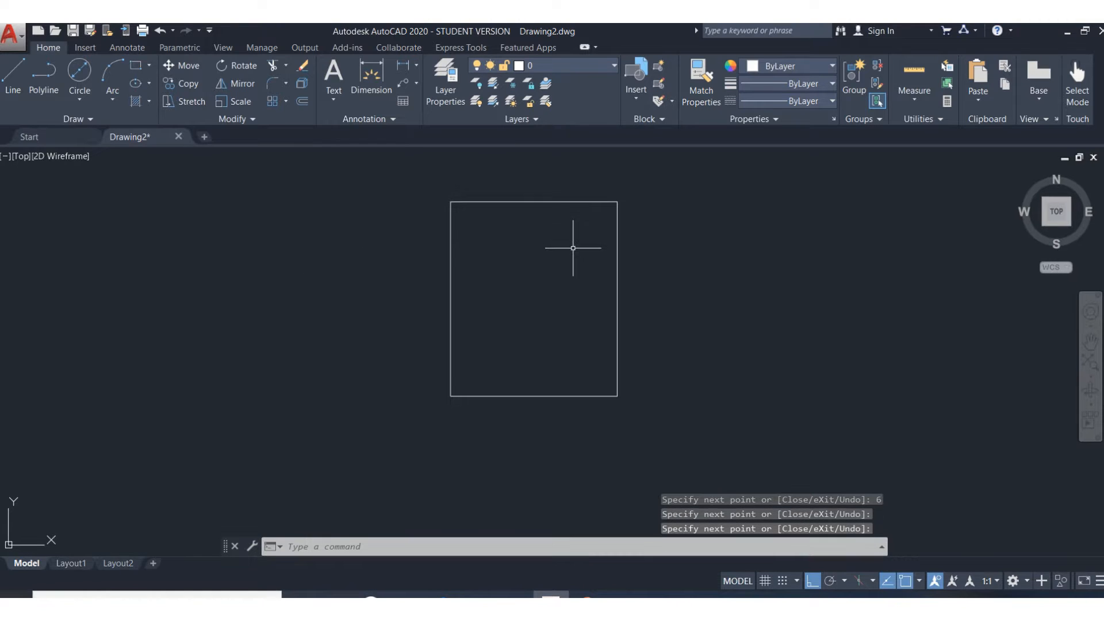
pyautogui.scroll(2, 575, 249)
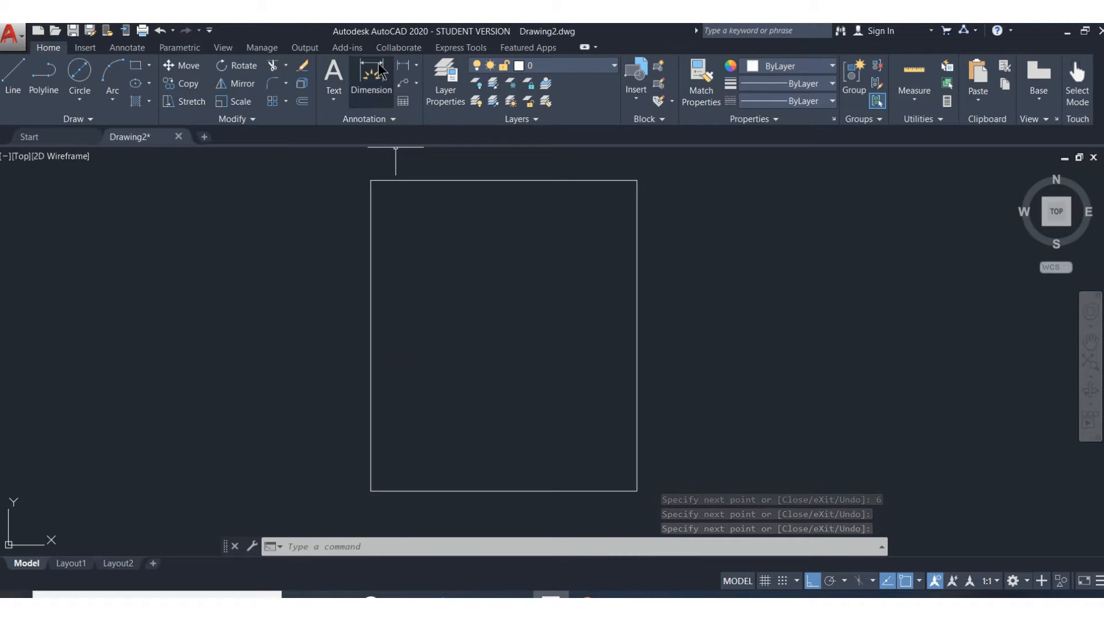
pyautogui.scroll(-2, 464, 166)
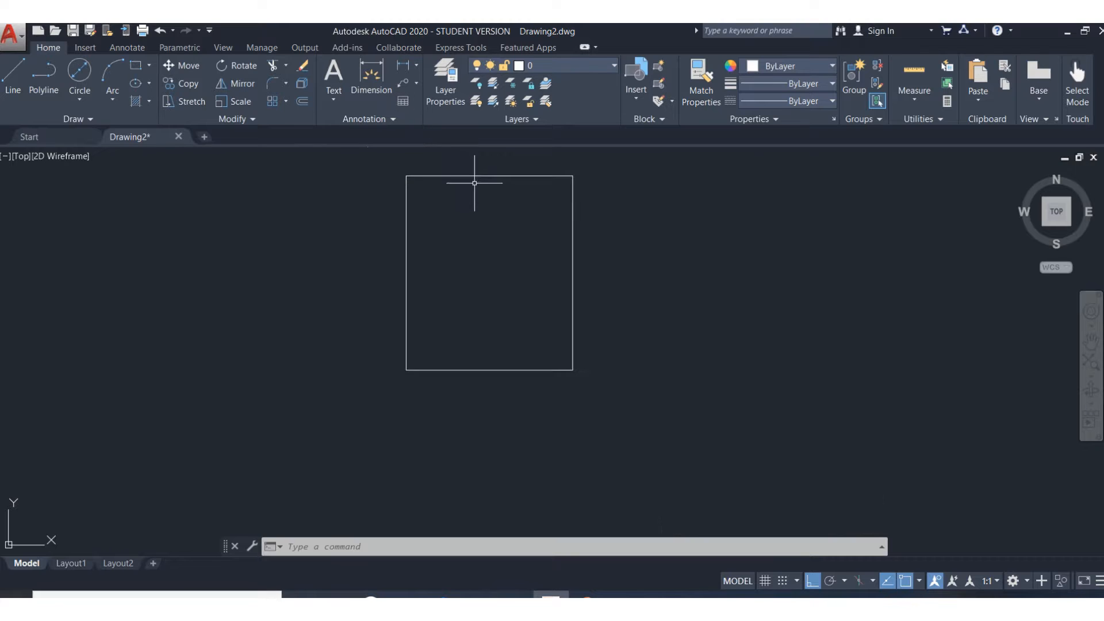
pyautogui.moveTo(476, 193); pyautogui.dragTo(470, 236, button='middle')
pyautogui.click(371, 77)
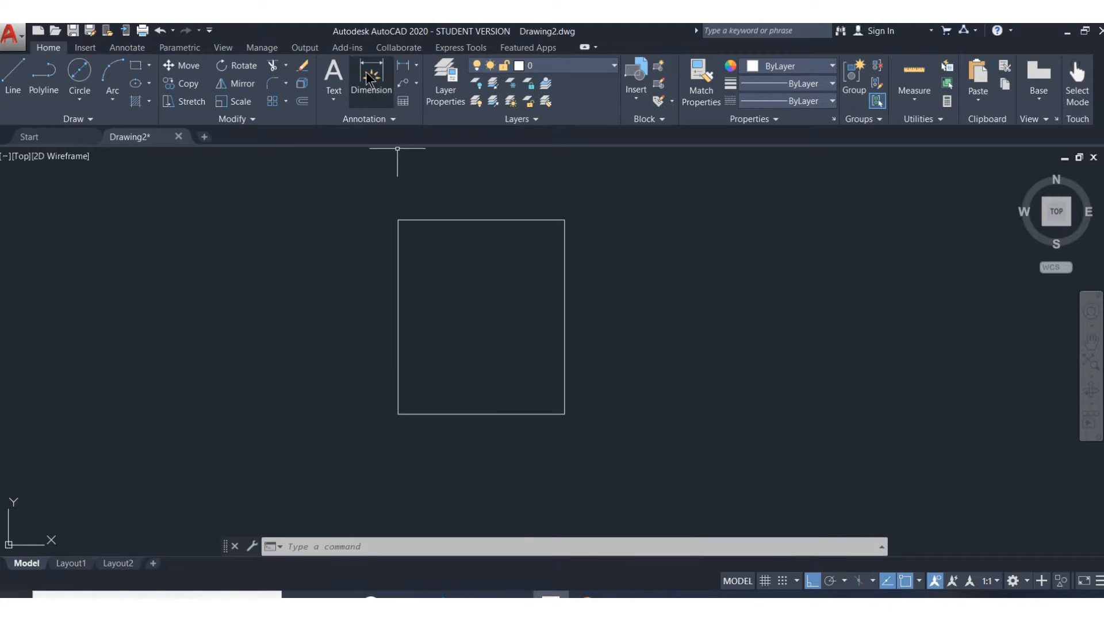
pyautogui.click(398, 221)
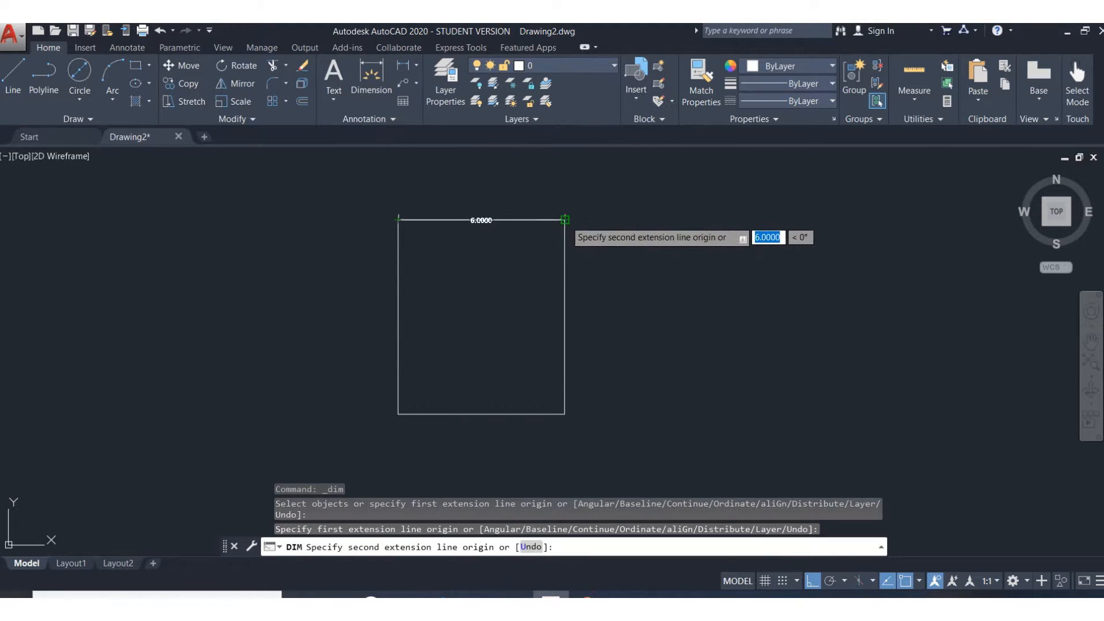
pyautogui.click(565, 220)
pyautogui.click(534, 184)
pyautogui.scroll(3, 506, 201)
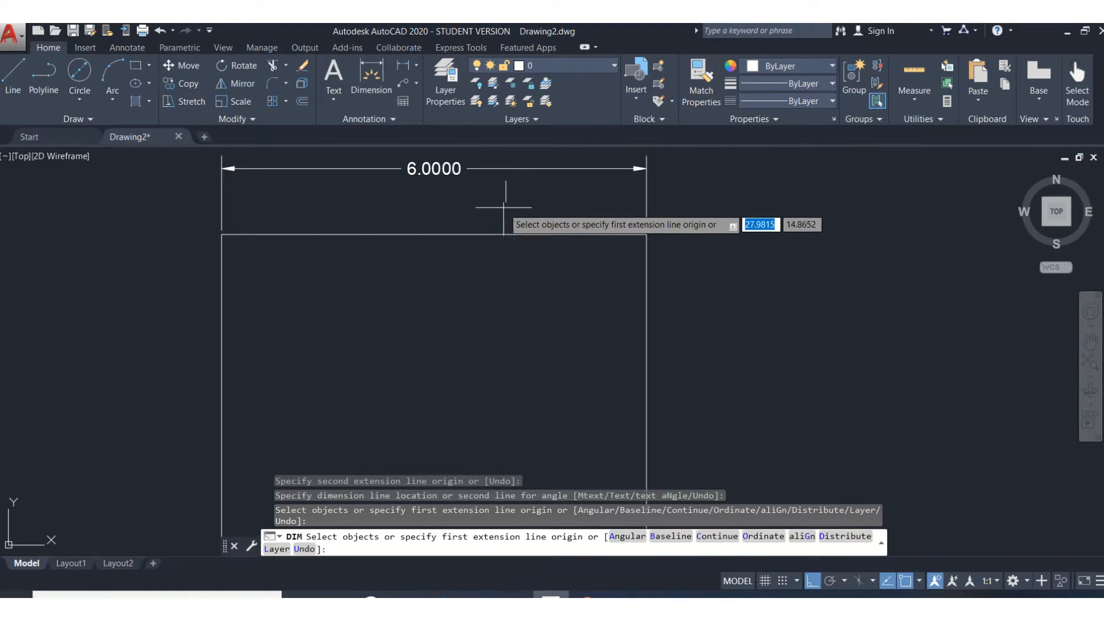
pyautogui.moveTo(480, 204)
pyautogui.mouseDown(button='middle')
pyautogui.moveTo(473, 236)
pyautogui.moveTo(484, 263)
pyautogui.mouseUp(button='middle')
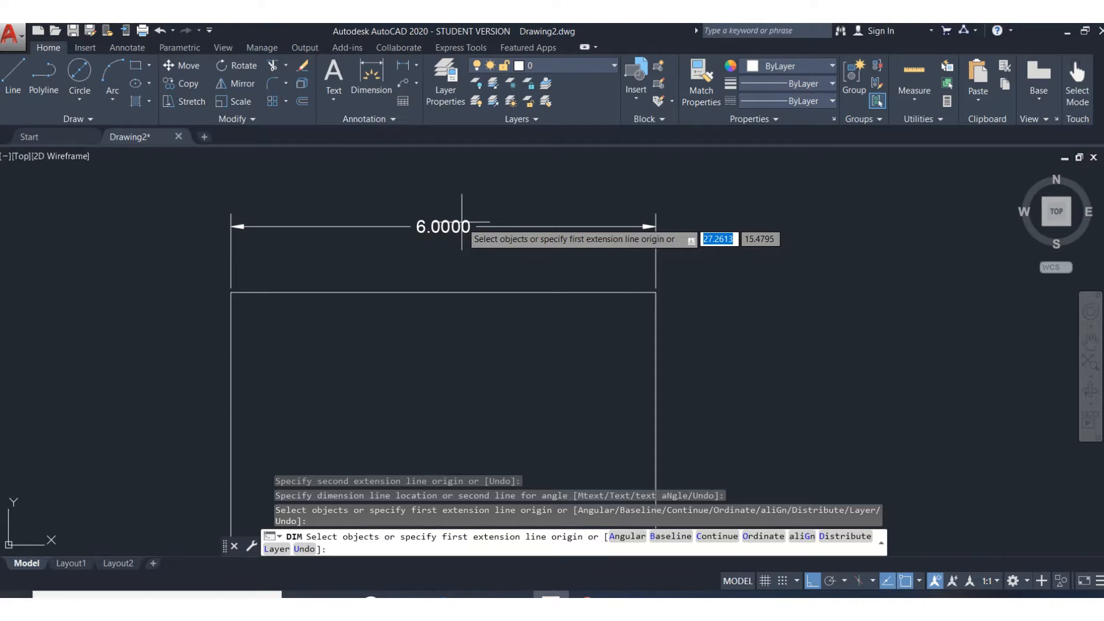
pyautogui.scroll(-3, 462, 222)
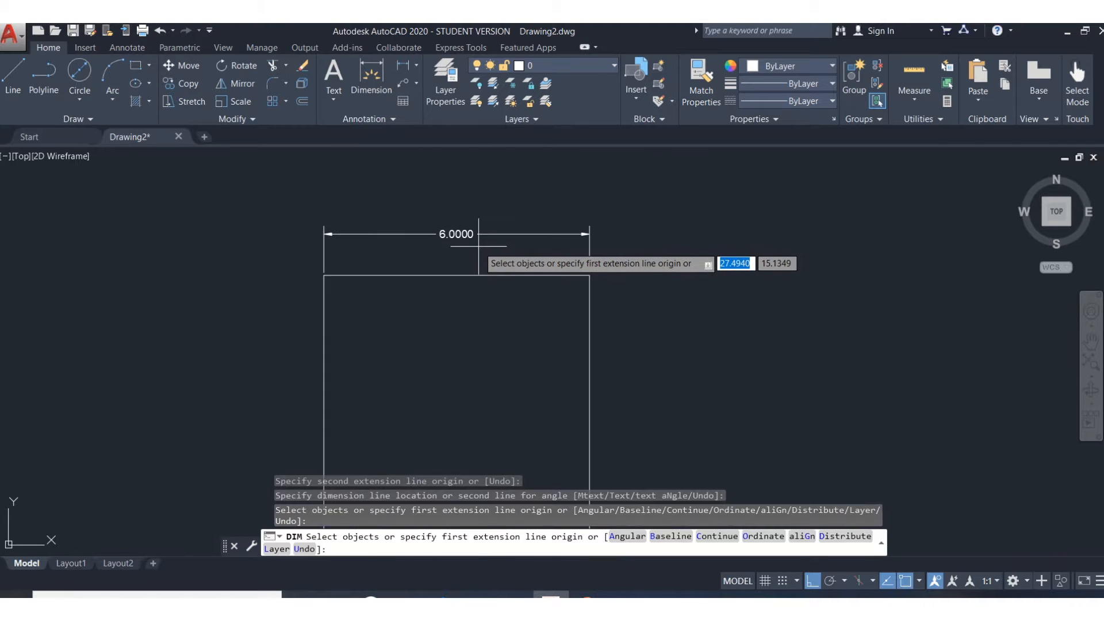
pyautogui.scroll(-3, 478, 246)
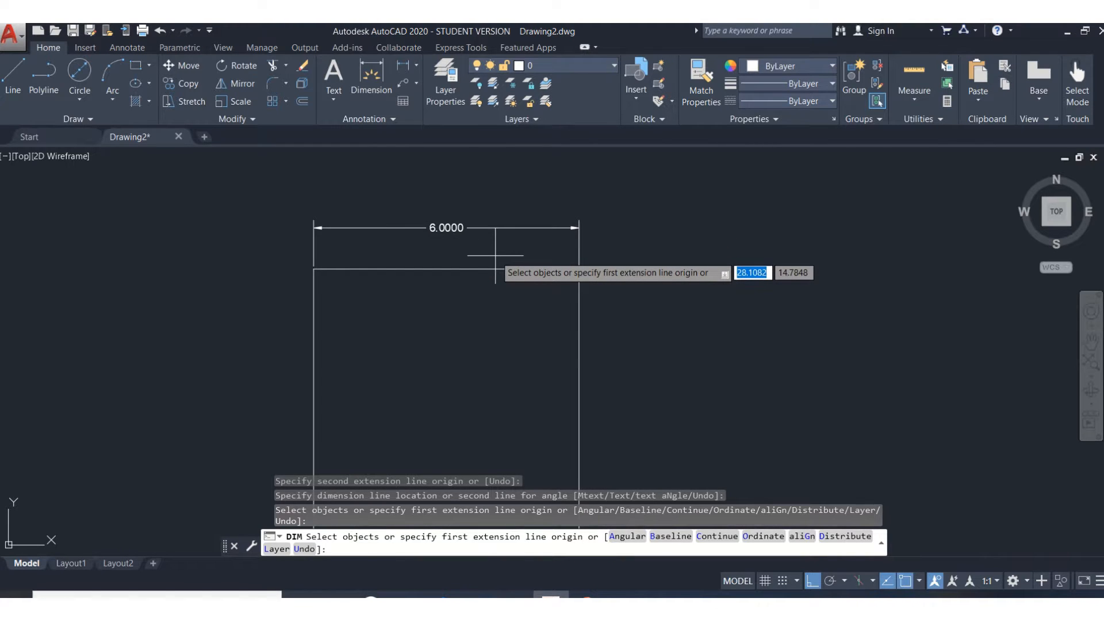
# Step: Modify the Standard dimension style so its linear primary units use a precision of 0.0
pyautogui.click(379, 120)
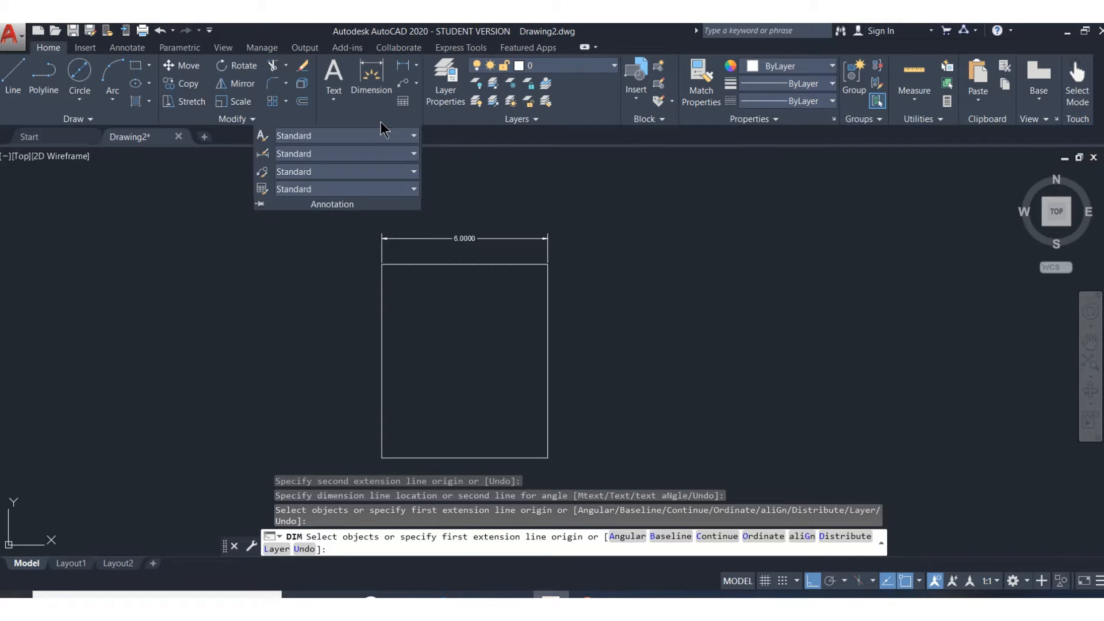
pyautogui.click(264, 154)
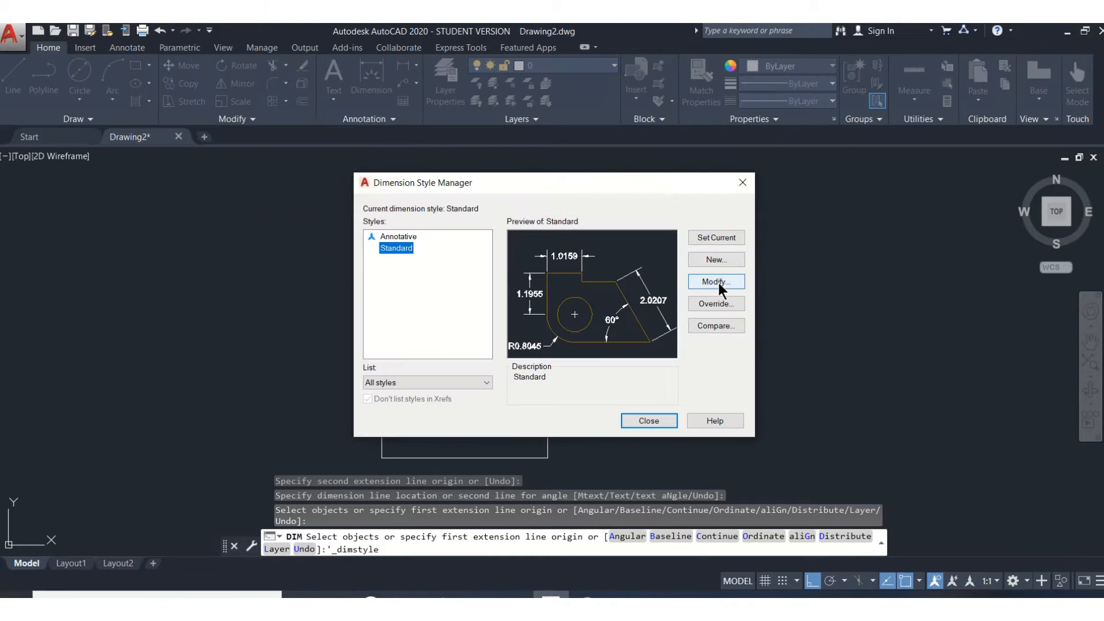
pyautogui.click(717, 281)
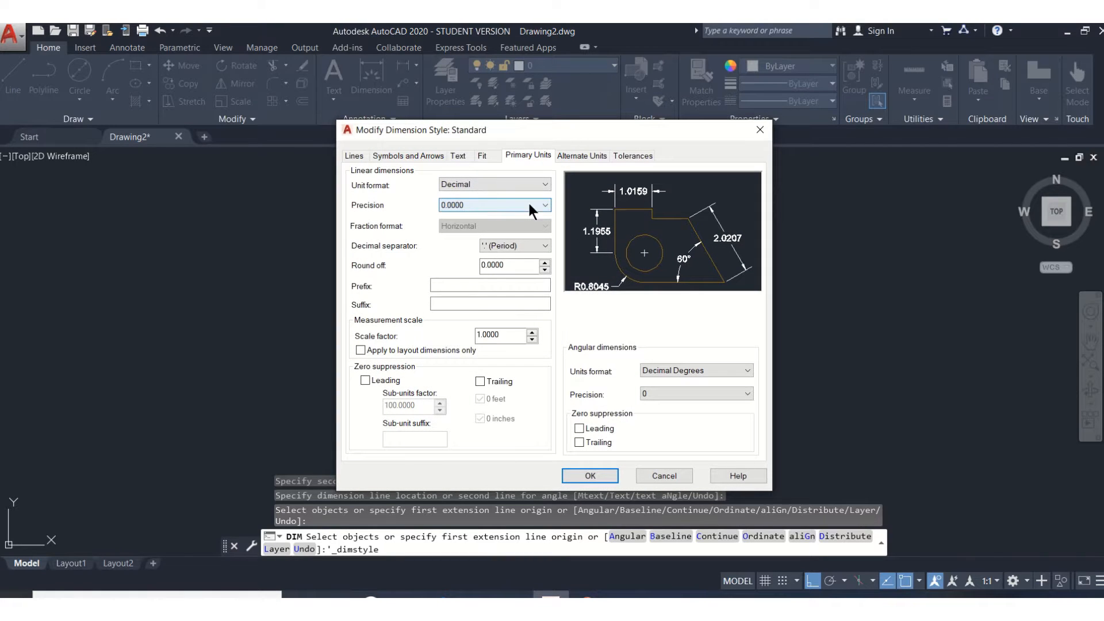
pyautogui.click(545, 205)
pyautogui.click(463, 223)
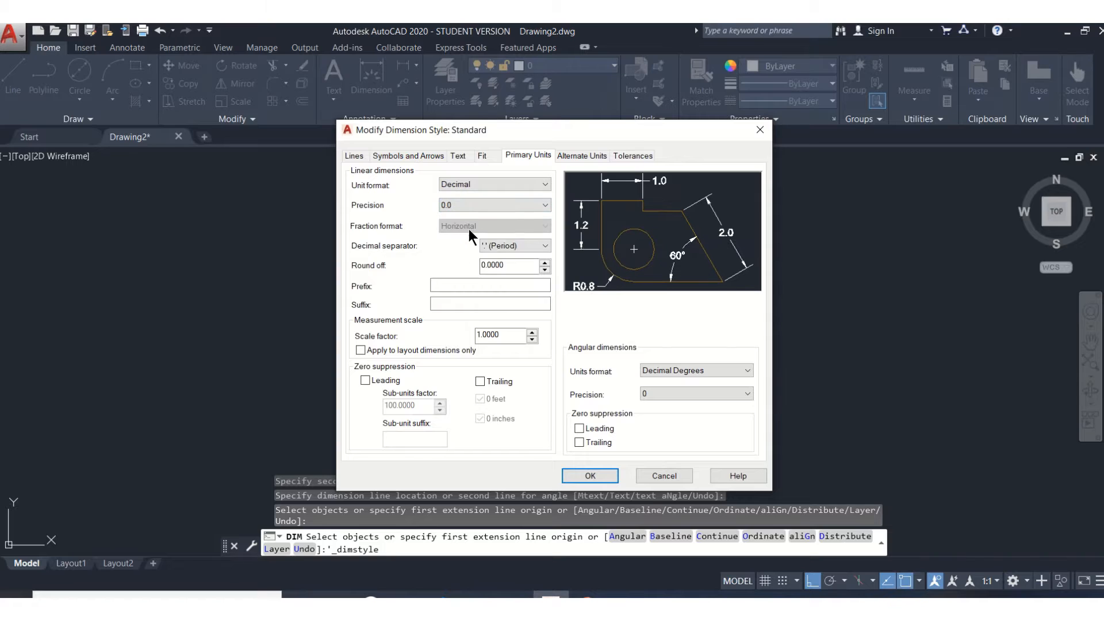
pyautogui.click(603, 474)
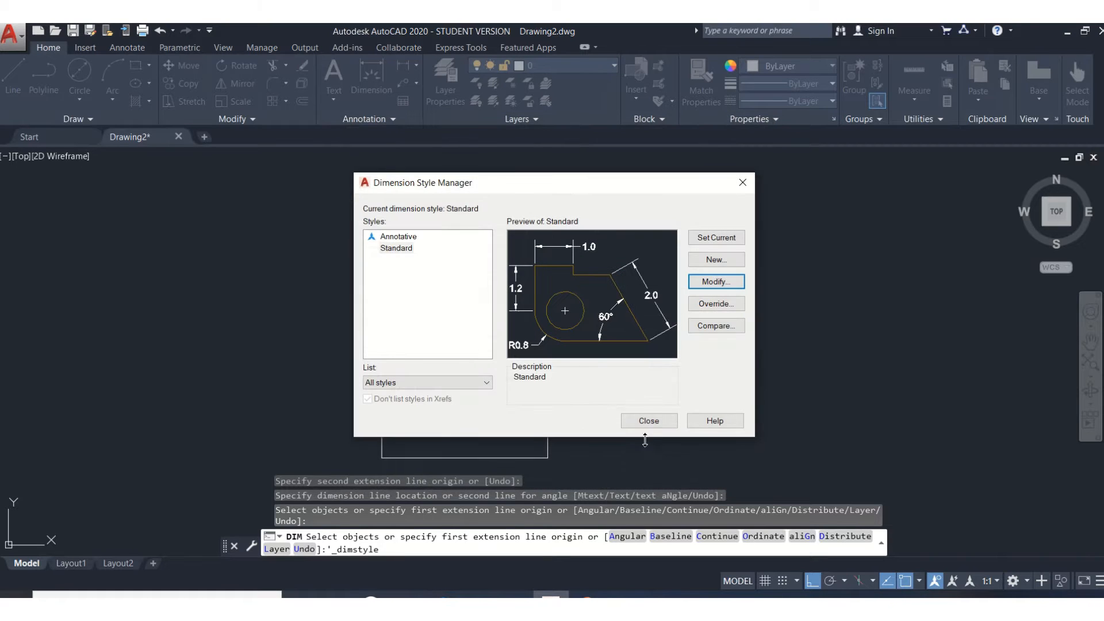
pyautogui.click(649, 421)
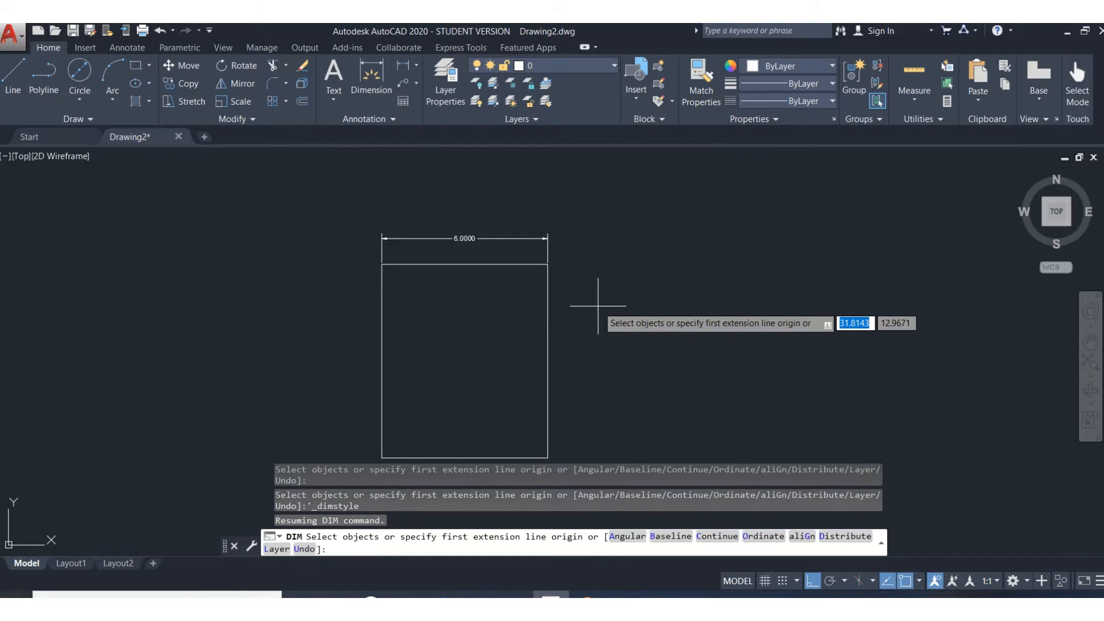
pyautogui.press('Escape')
pyautogui.moveTo(598, 306); pyautogui.dragTo(621, 296, button='middle')
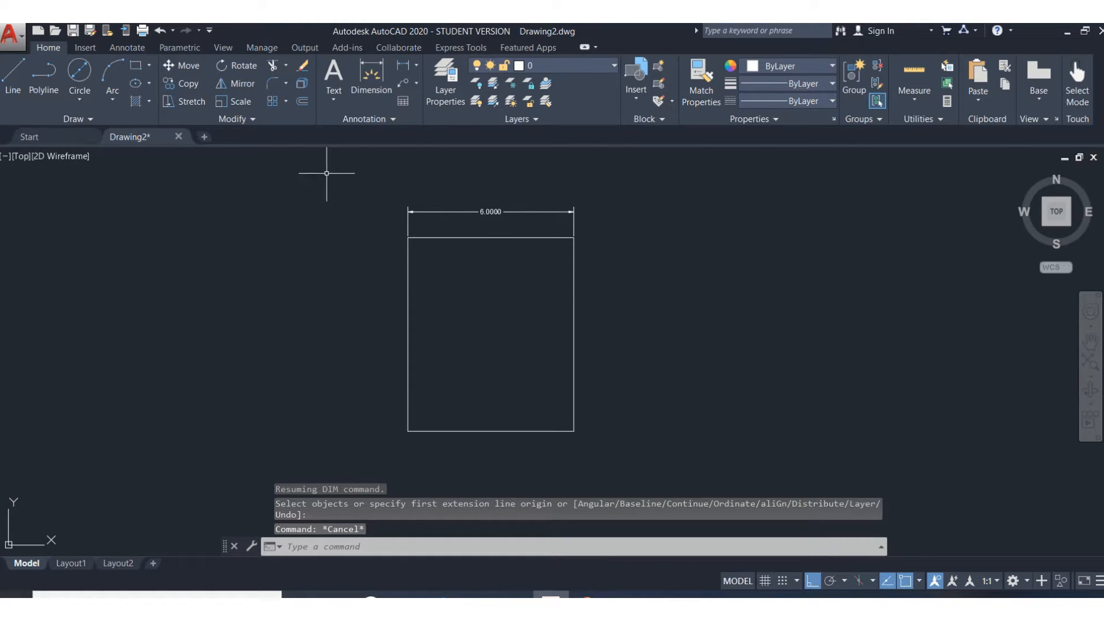
# Step: Erase the dimension above the rectangle's top edge
pyautogui.click(303, 65)
pyautogui.click(492, 212)
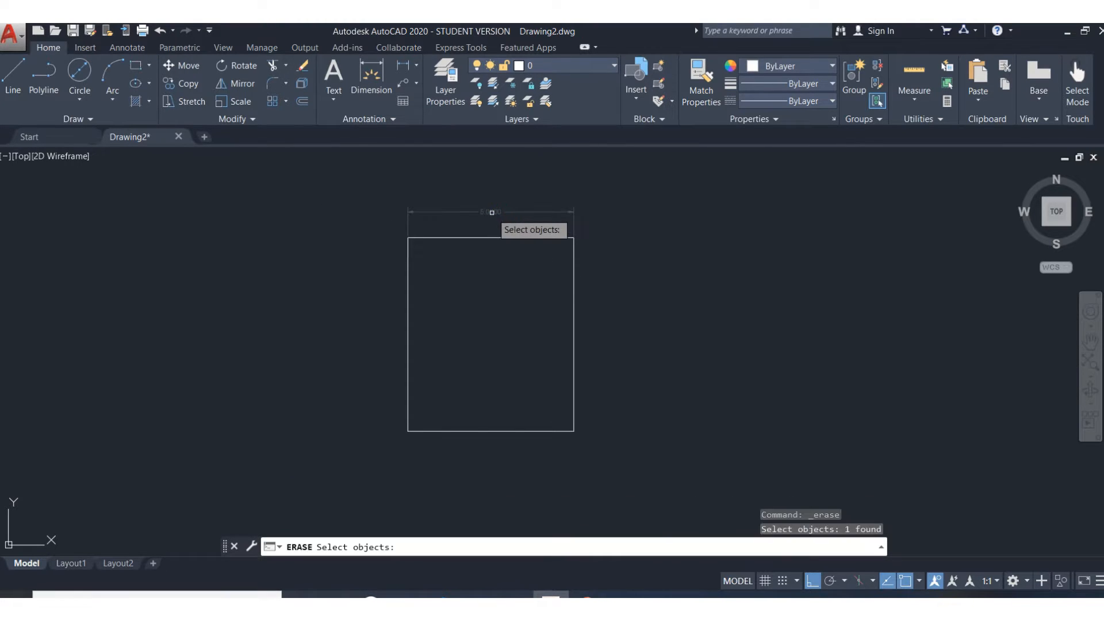
pyautogui.press('Return')
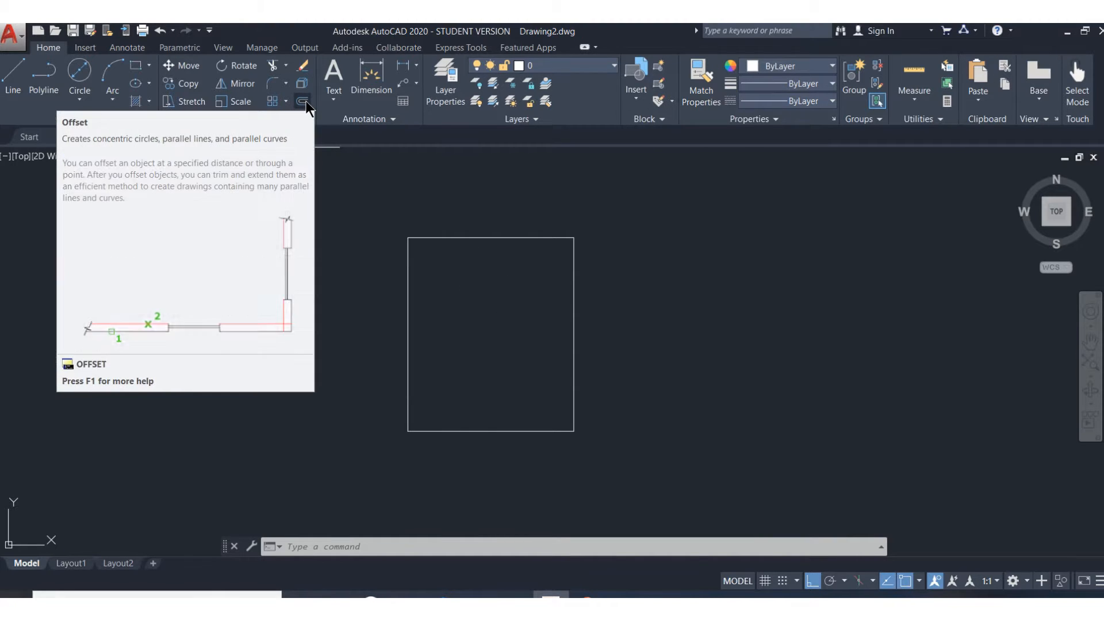
# Step: Offset the rectangle's bottom edge upward by 1 unit, repeating from each new line until six horizontal lines divide its height
pyautogui.click(305, 101)
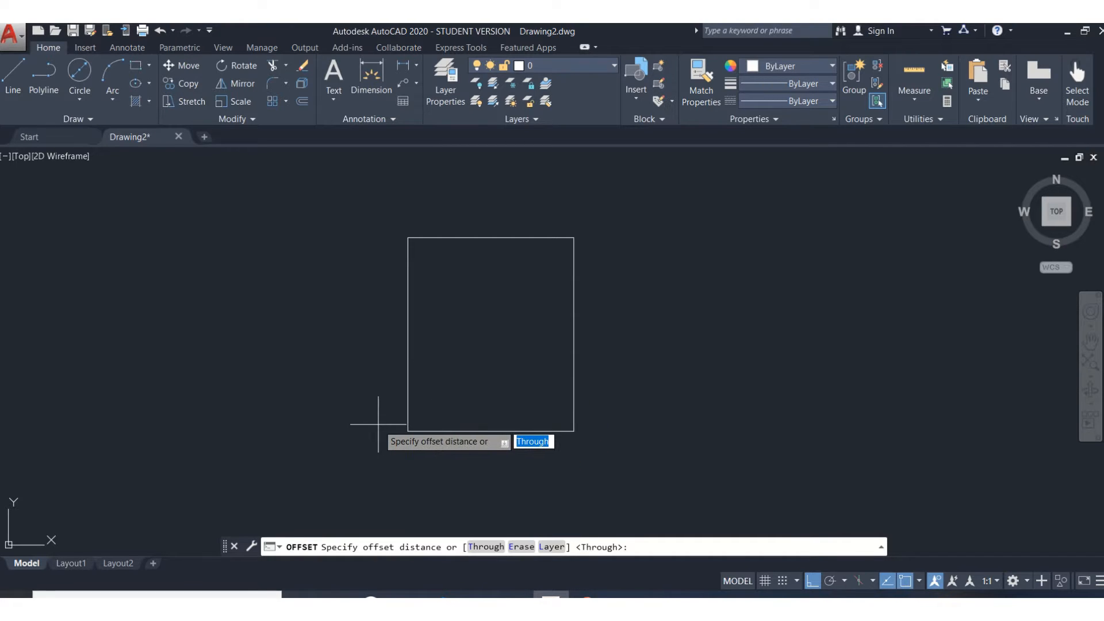
pyautogui.write('1')
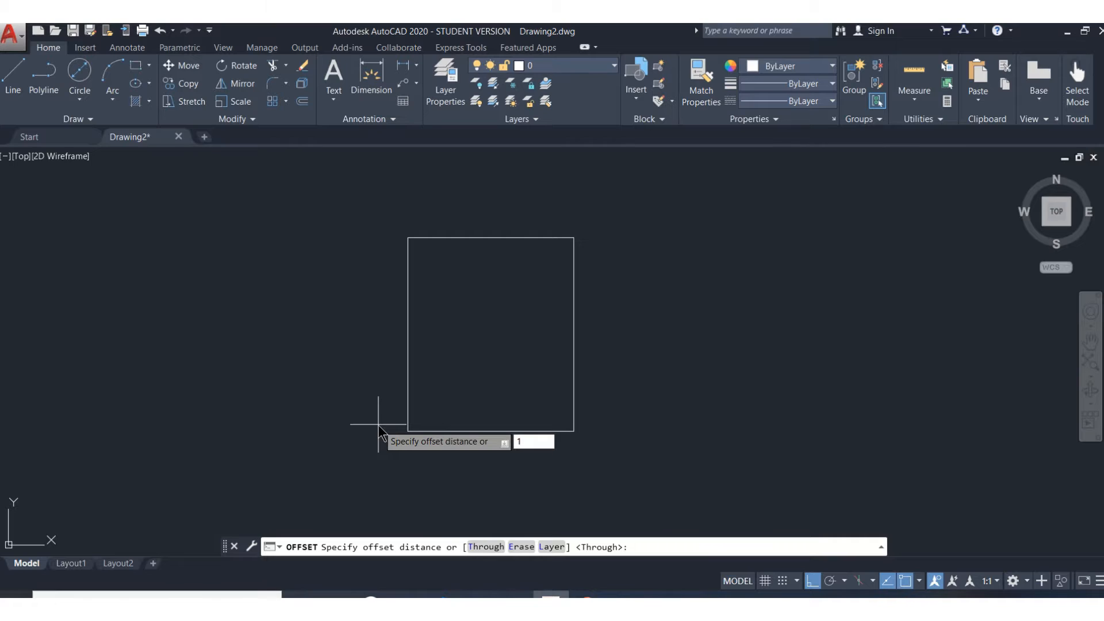
pyautogui.press('Return')
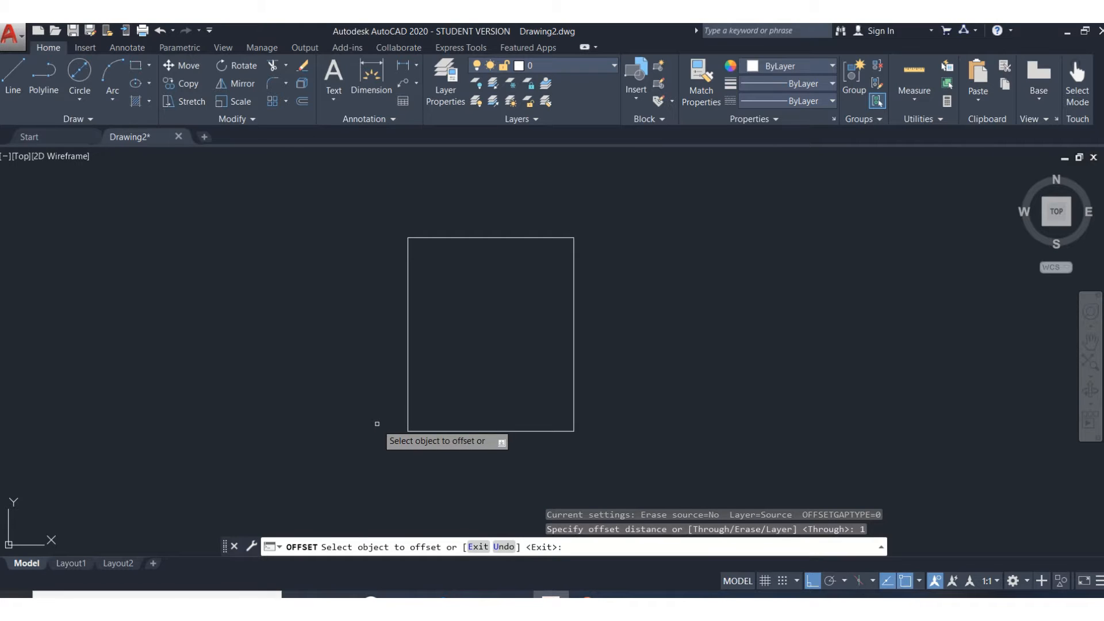
pyautogui.click(479, 431)
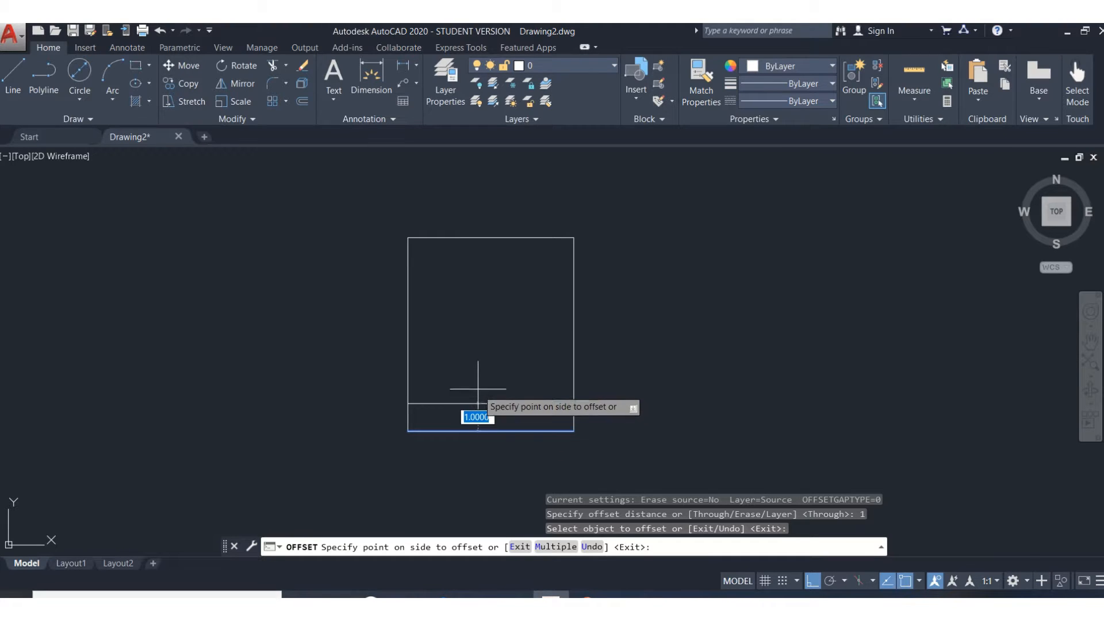
pyautogui.click(484, 409)
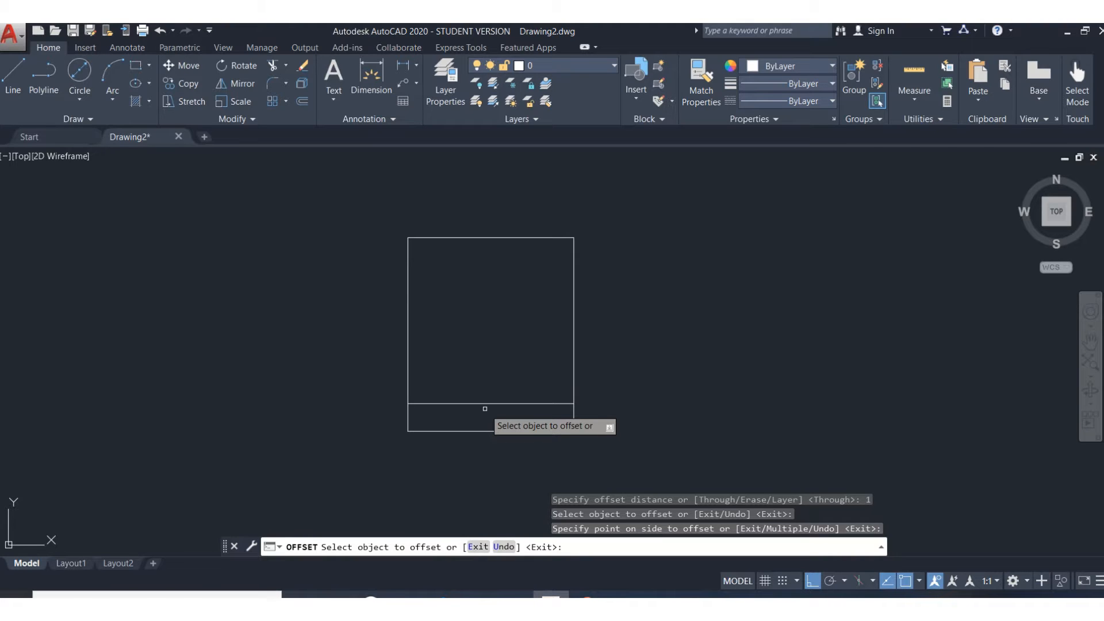
pyautogui.click(488, 403)
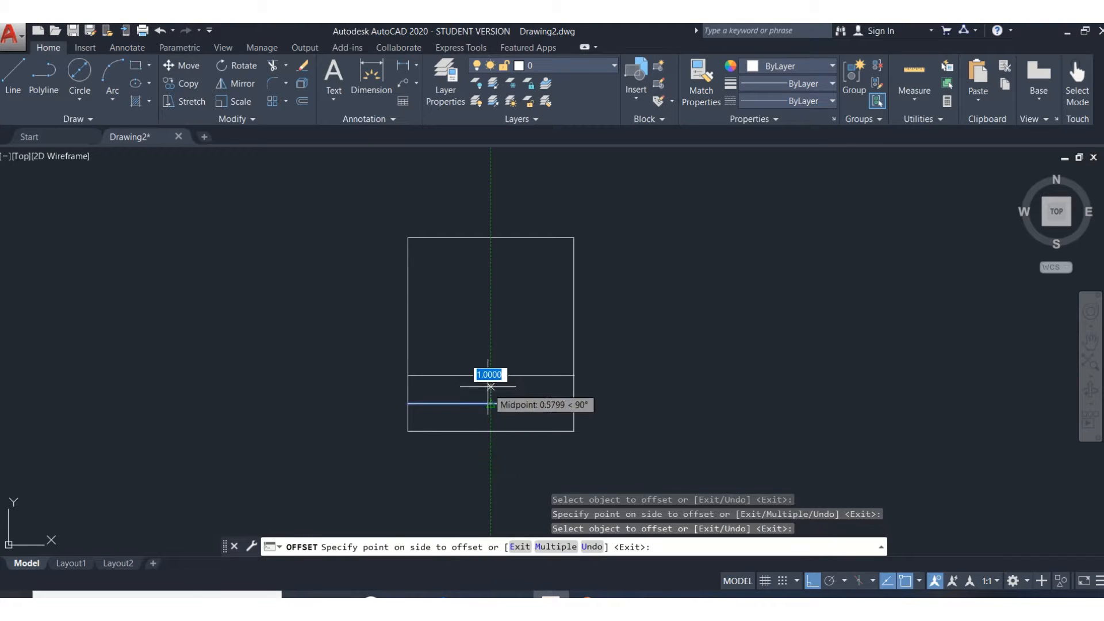
pyautogui.click(487, 376)
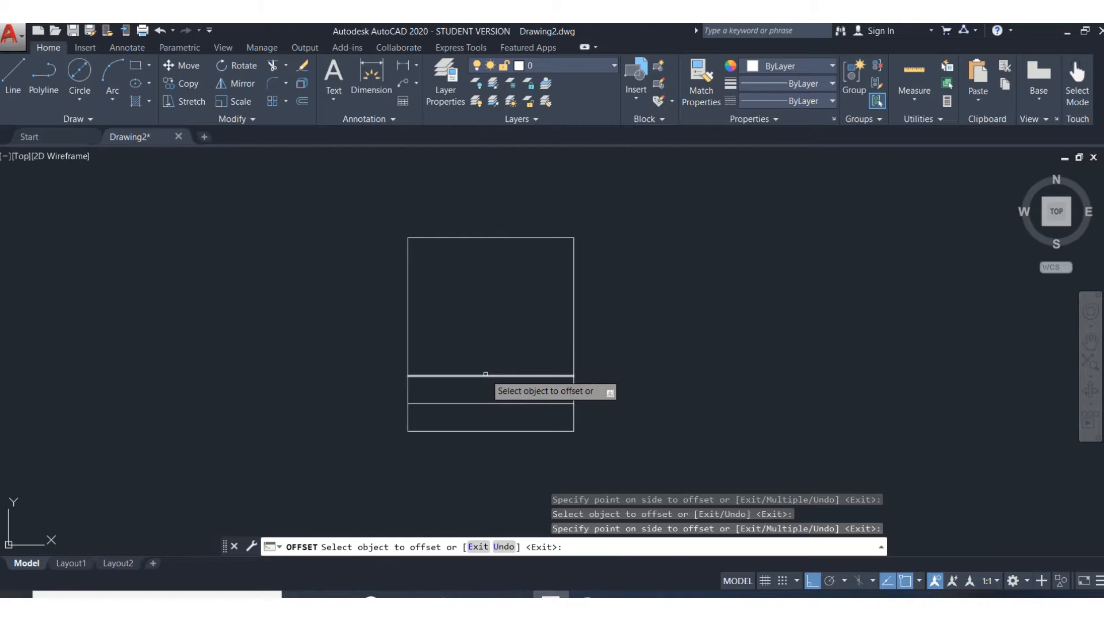
pyautogui.click(486, 375)
pyautogui.click(486, 345)
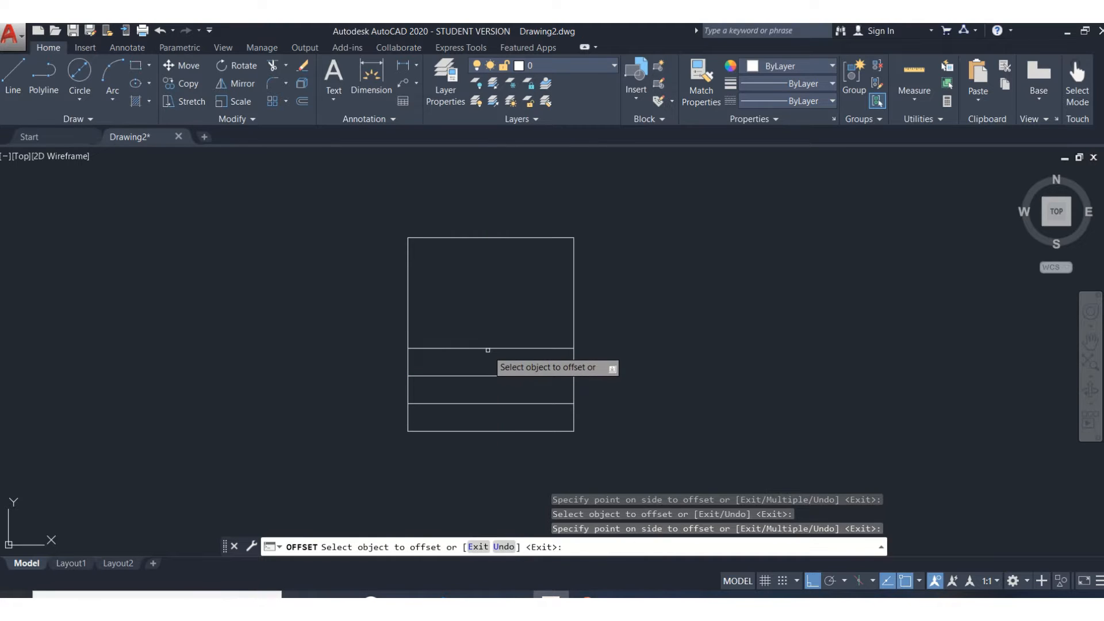
pyautogui.click(488, 348)
pyautogui.click(490, 322)
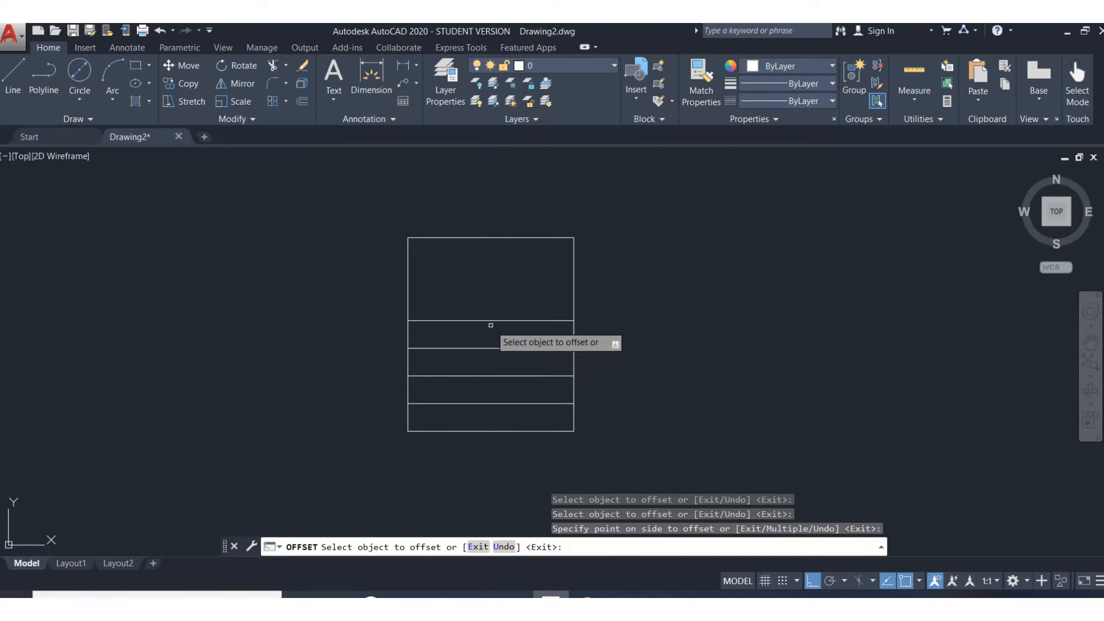
pyautogui.click(493, 320)
pyautogui.click(493, 284)
pyautogui.click(492, 293)
pyautogui.click(487, 267)
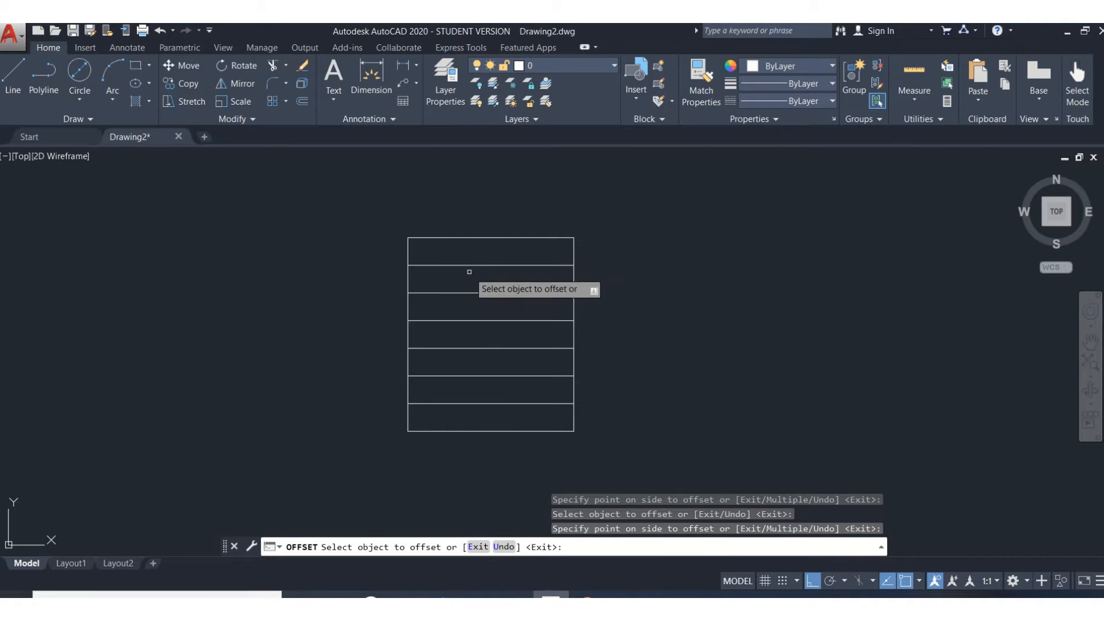
# Step: Offset the rectangle's left and right edges inward by 1 unit each
pyautogui.click(406, 276)
pyautogui.click(448, 276)
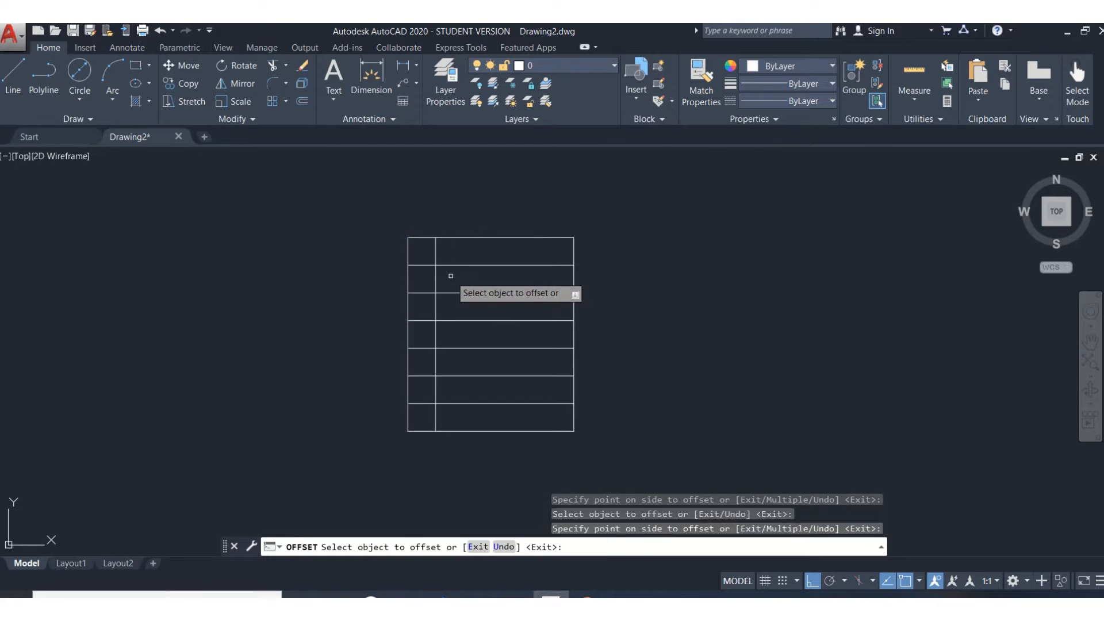
pyautogui.click(574, 280)
pyautogui.click(542, 281)
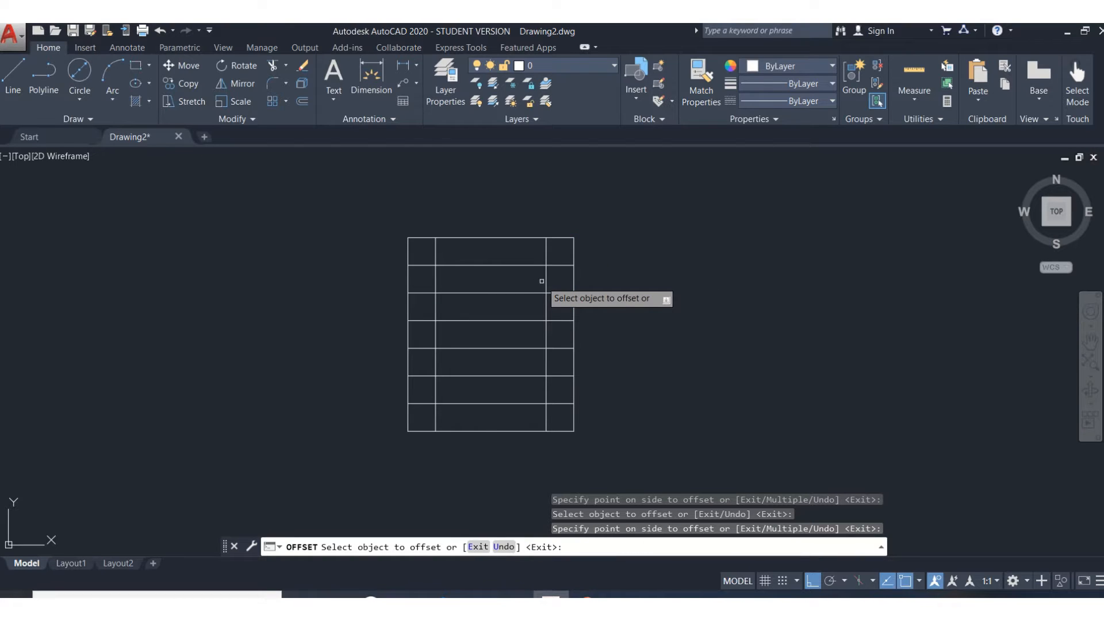
pyautogui.press('Escape')
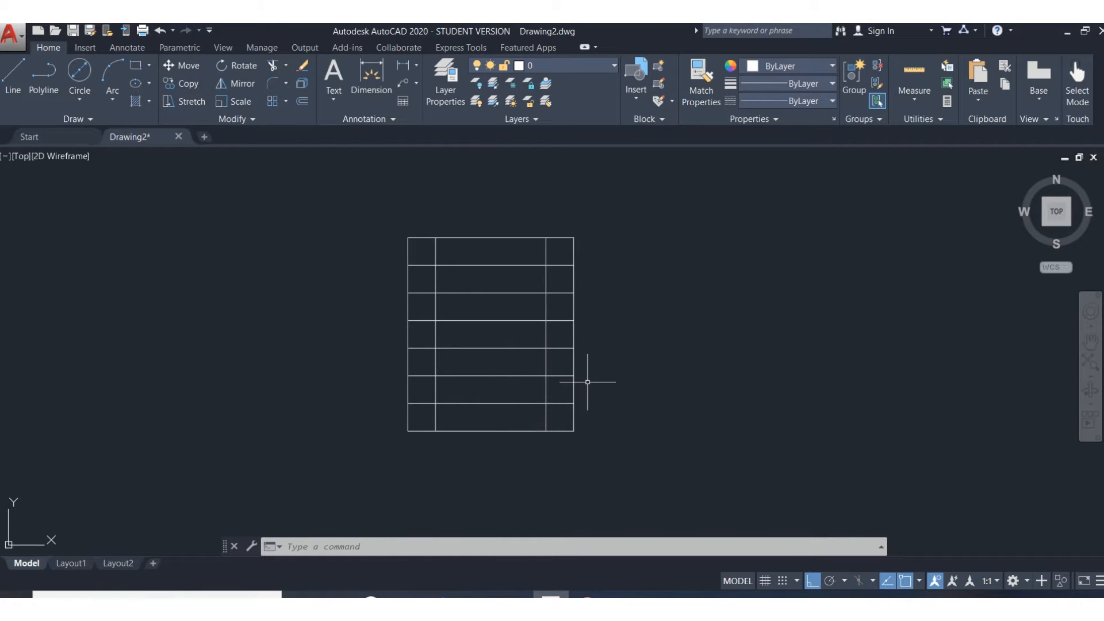
# Step: Erase the topmost inner horizontal line and undo the erasure
pyautogui.click(303, 68)
pyautogui.click(478, 265)
pyautogui.press('Return')
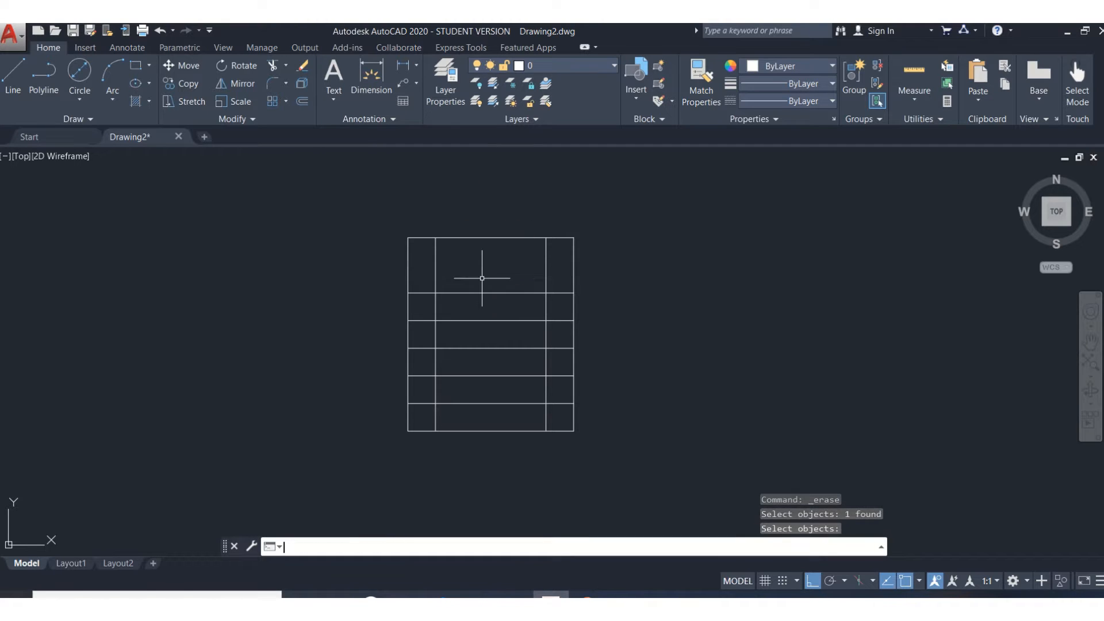
pyautogui.click(160, 31)
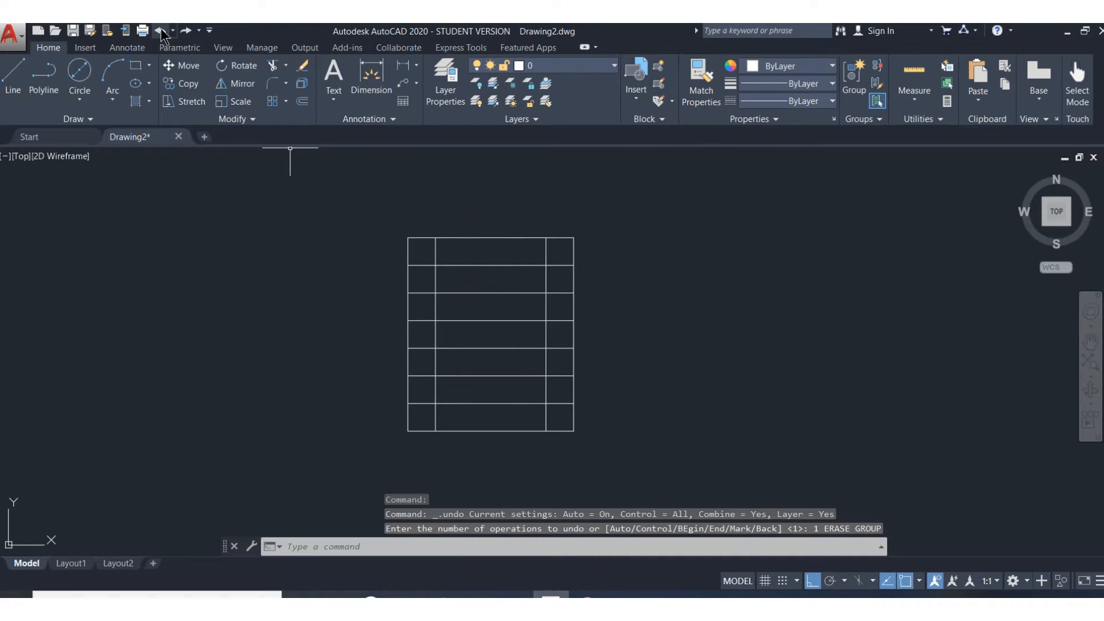
# Step: Trim the surrounding segments with all lines as cutting edges, leaving a closed inner rectangle one row below the outer top edge
pyautogui.click(272, 67)
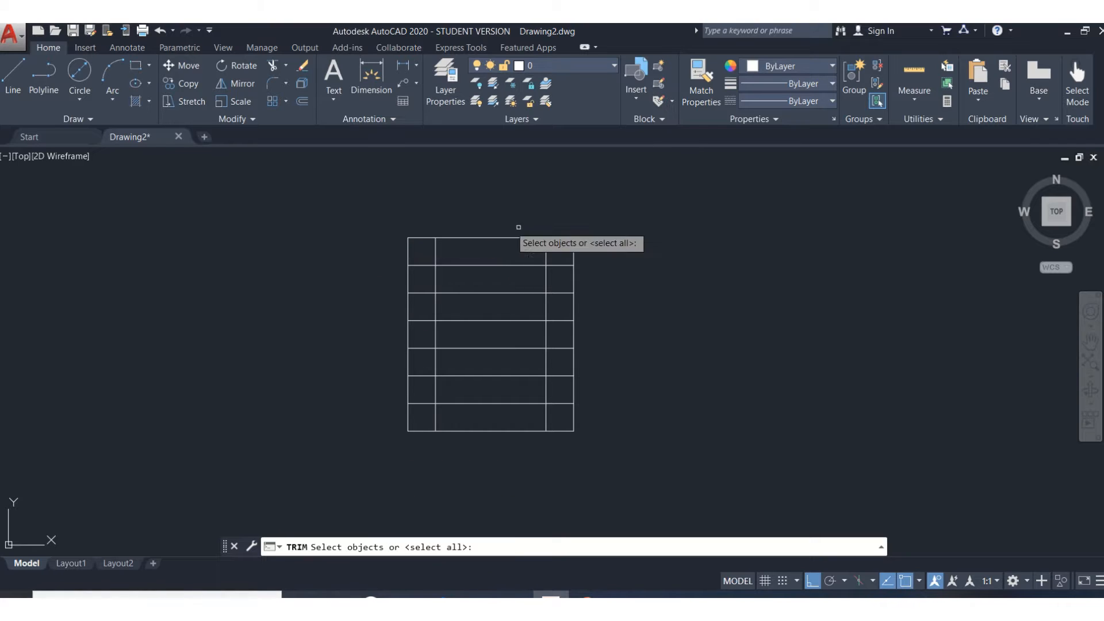
pyautogui.click(344, 206)
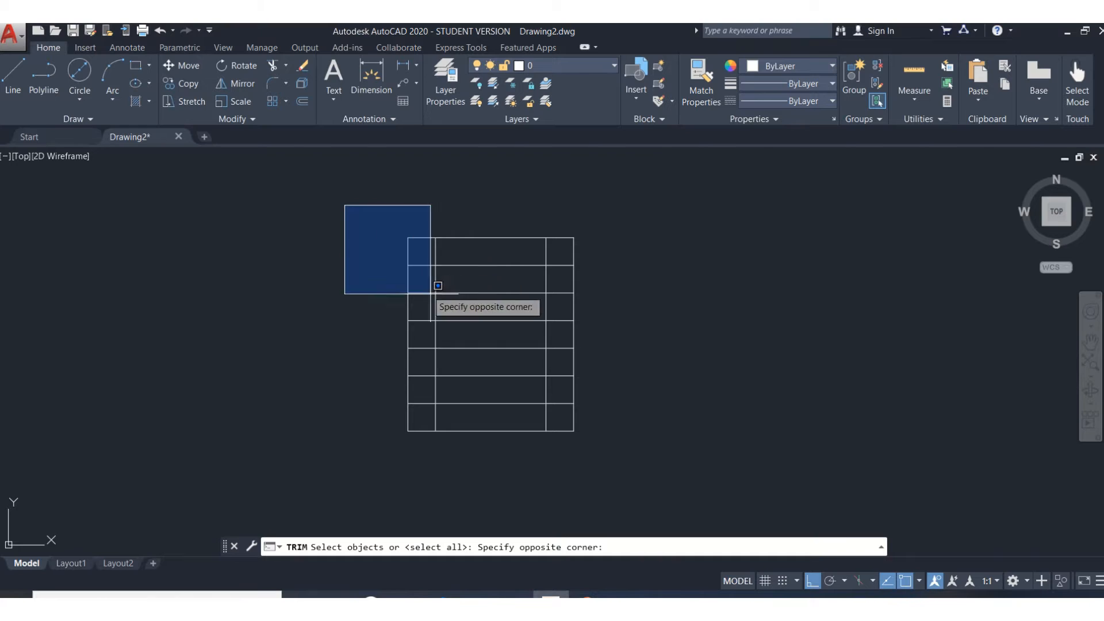
pyautogui.click(617, 464)
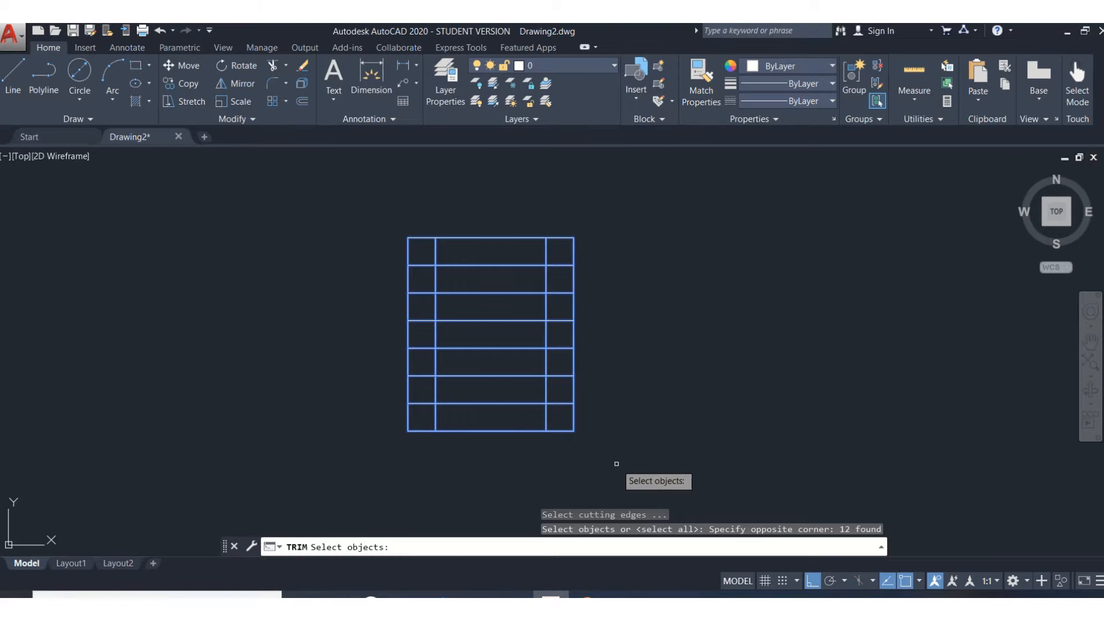
pyautogui.press('Return')
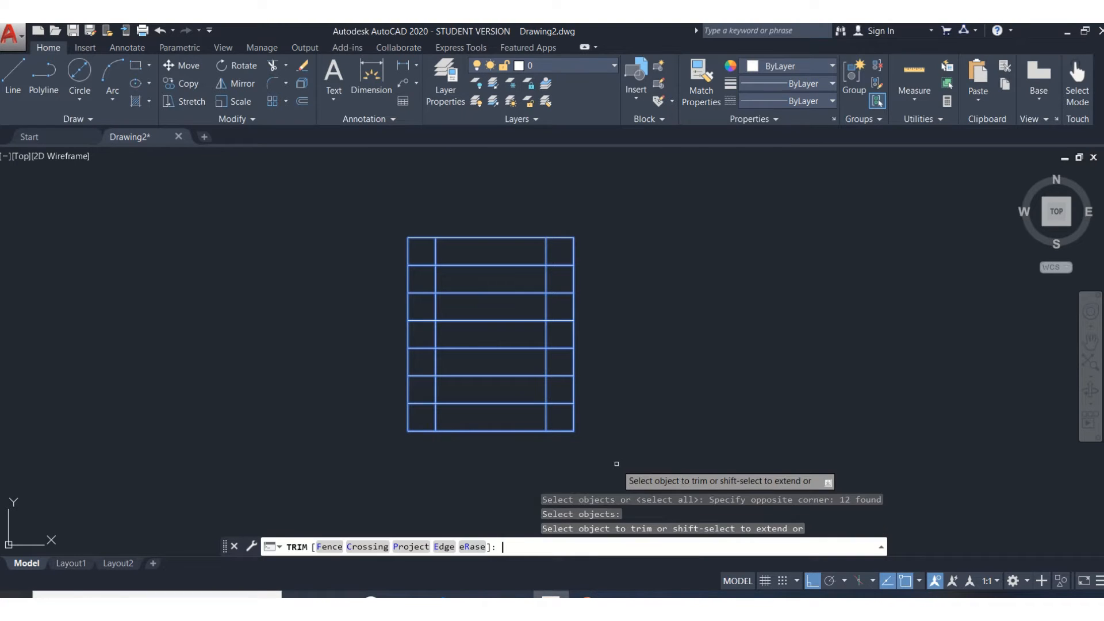
pyautogui.click(435, 247)
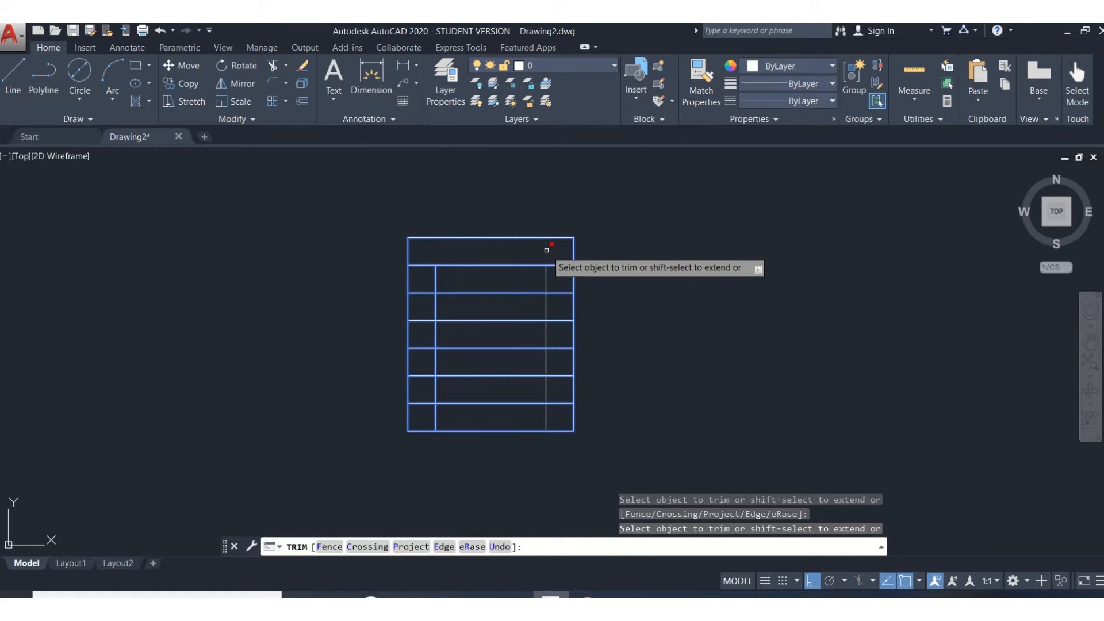
pyautogui.click(545, 248)
pyautogui.click(557, 266)
pyautogui.click(560, 293)
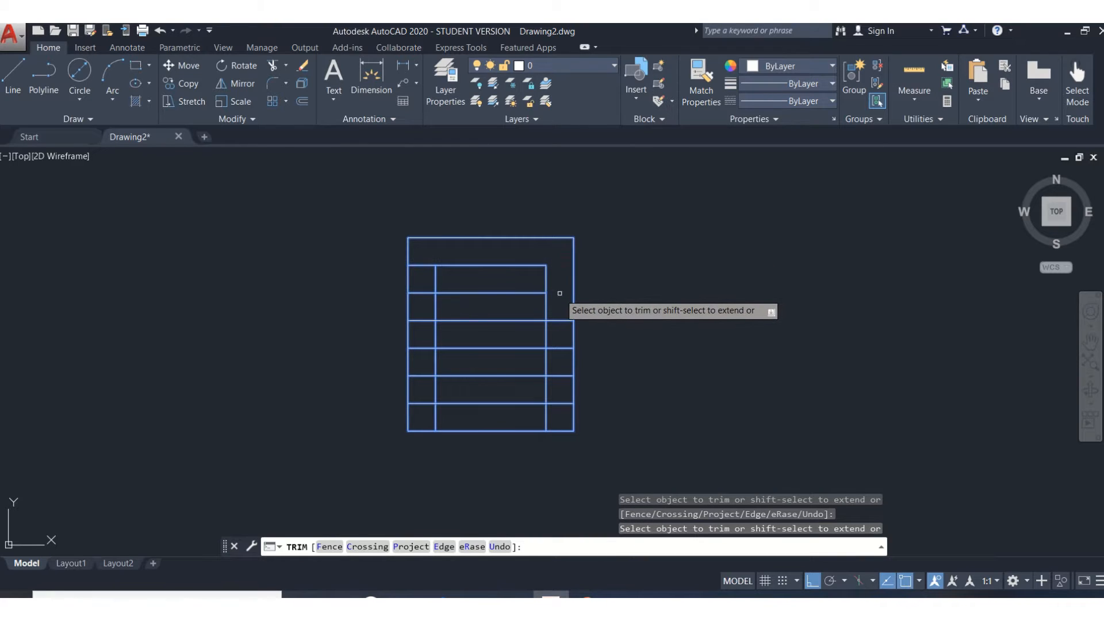
pyautogui.click(546, 305)
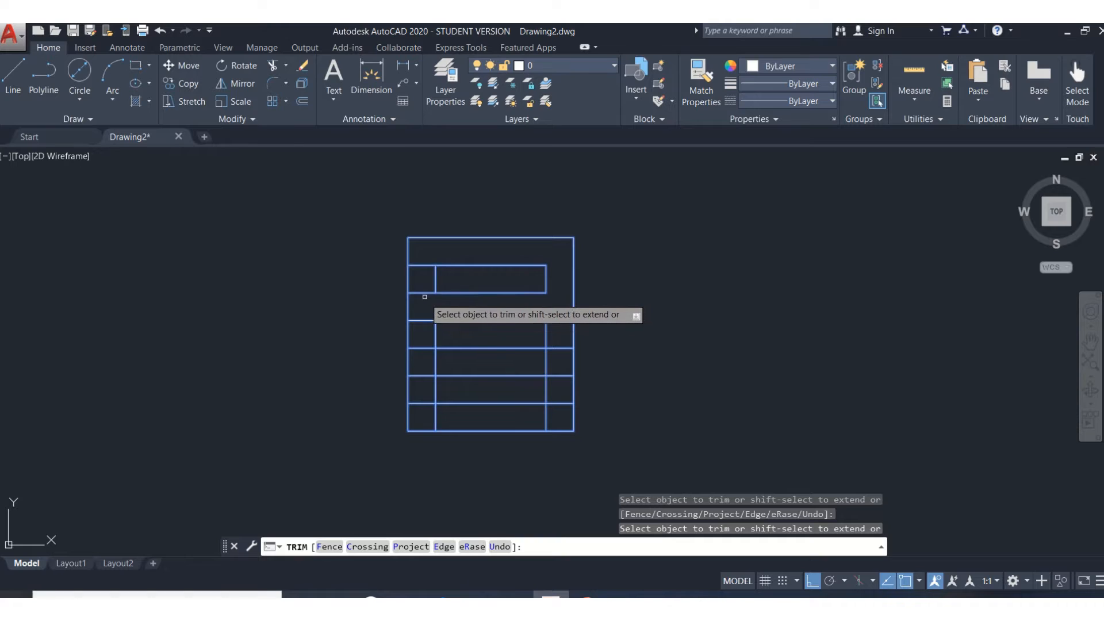
pyautogui.click(422, 293)
pyautogui.click(423, 266)
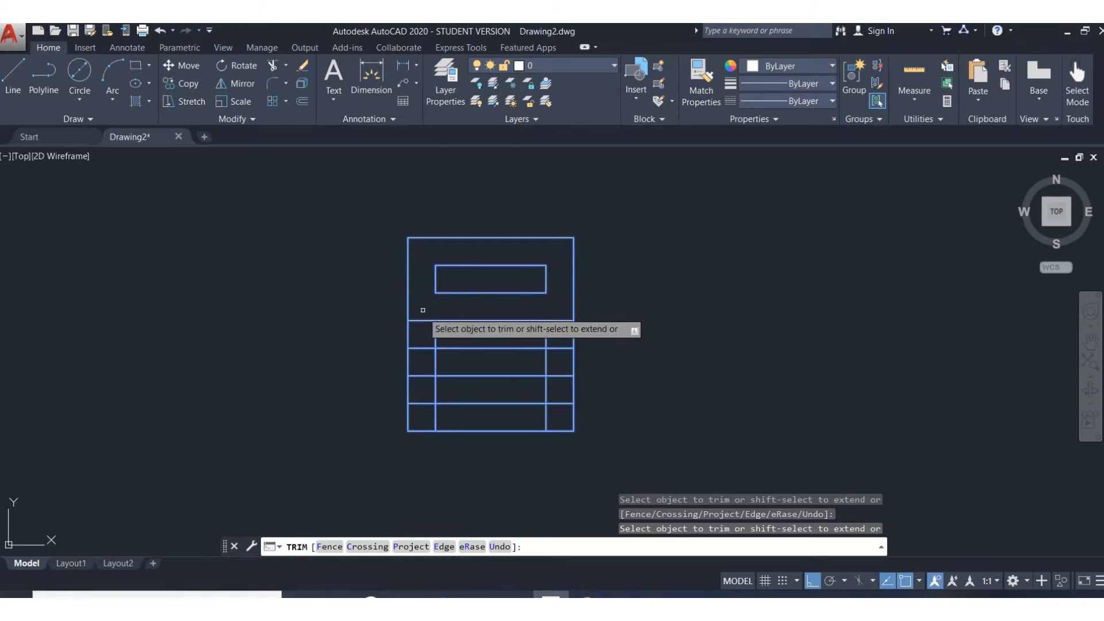
# Step: Trim the horizontal stubs on both sides of the middle inner rectangle so it stands free of the outer rectangle
pyautogui.click(422, 321)
pyautogui.click(426, 347)
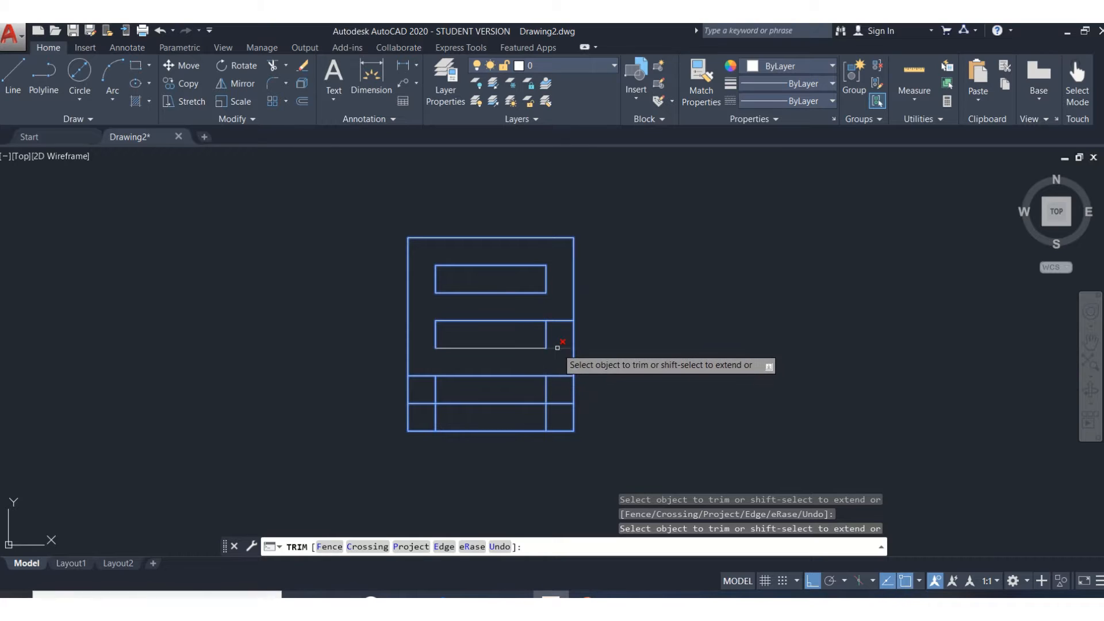
pyautogui.click(565, 331)
pyautogui.click(562, 350)
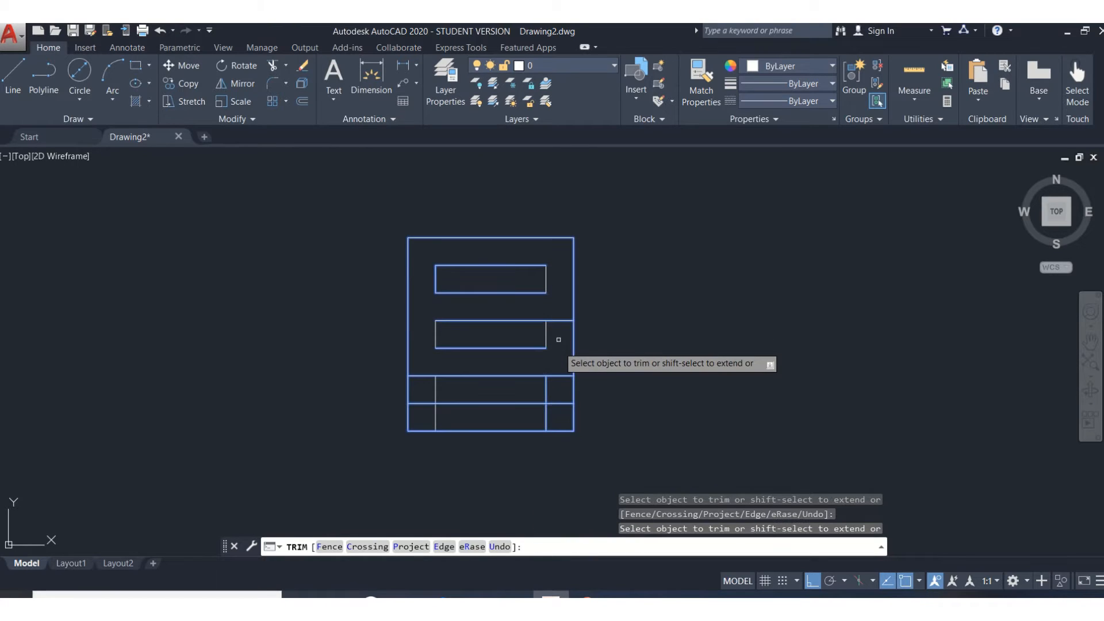
# Step: Trim the horizontal stubs and the vertical pieces below the lowest inner rectangle, leaving it as a closed shape
pyautogui.click(567, 378)
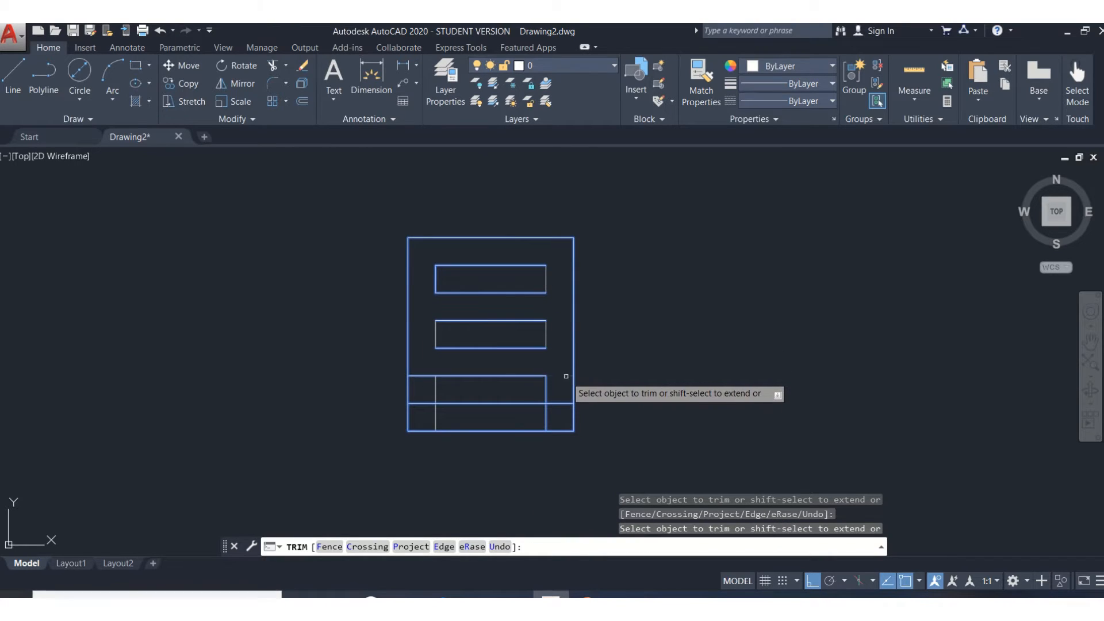
pyautogui.click(565, 403)
pyautogui.click(546, 412)
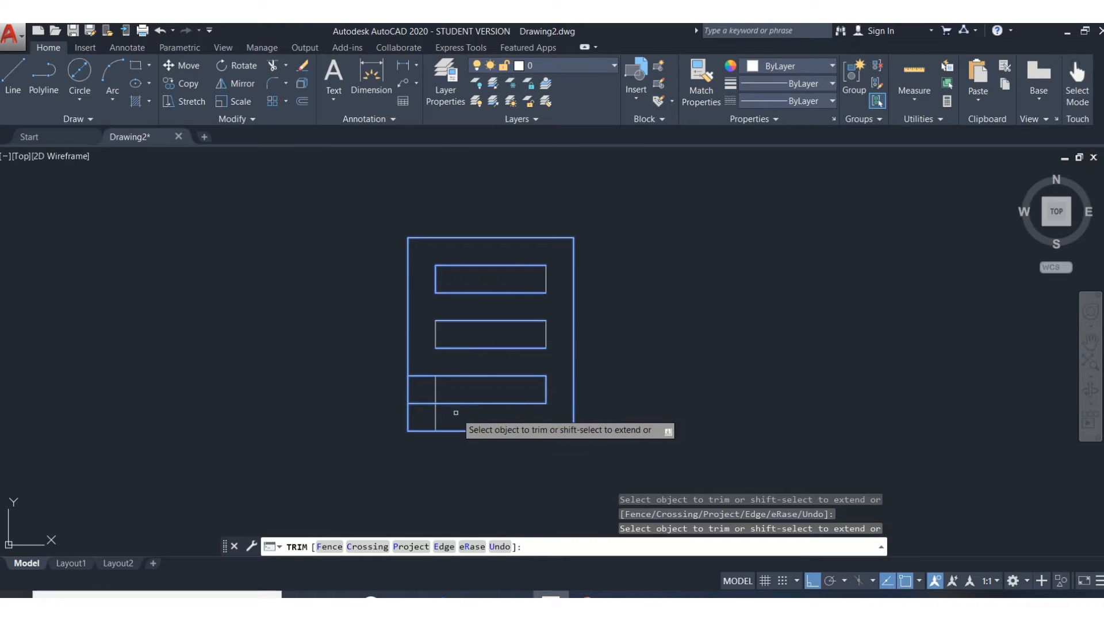
pyautogui.click(436, 412)
pyautogui.click(425, 402)
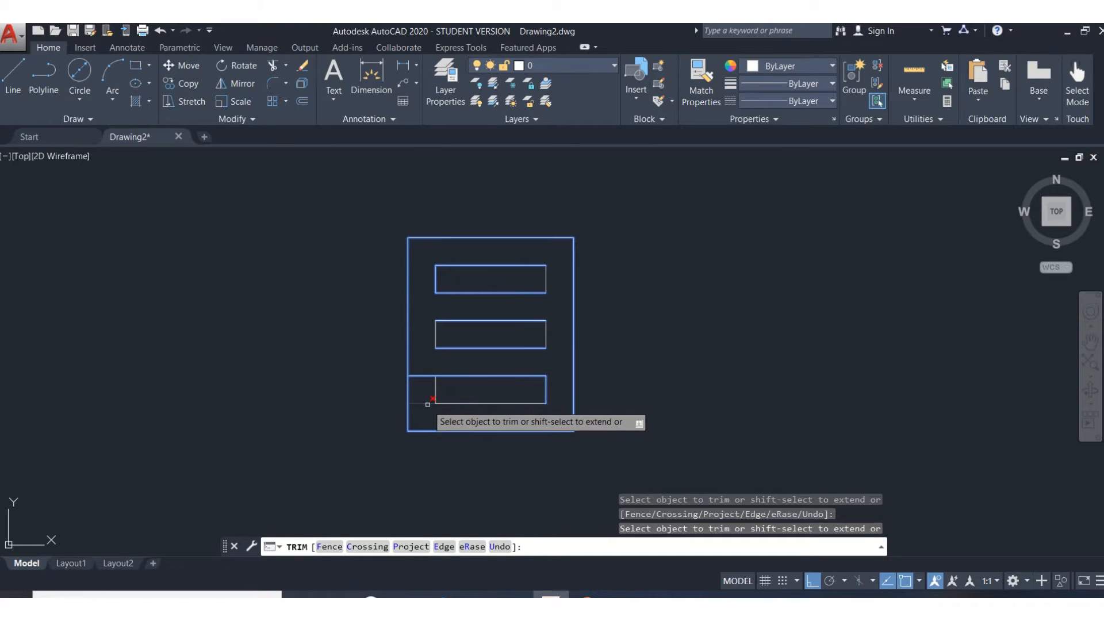
pyautogui.click(417, 376)
pyautogui.press('Return')
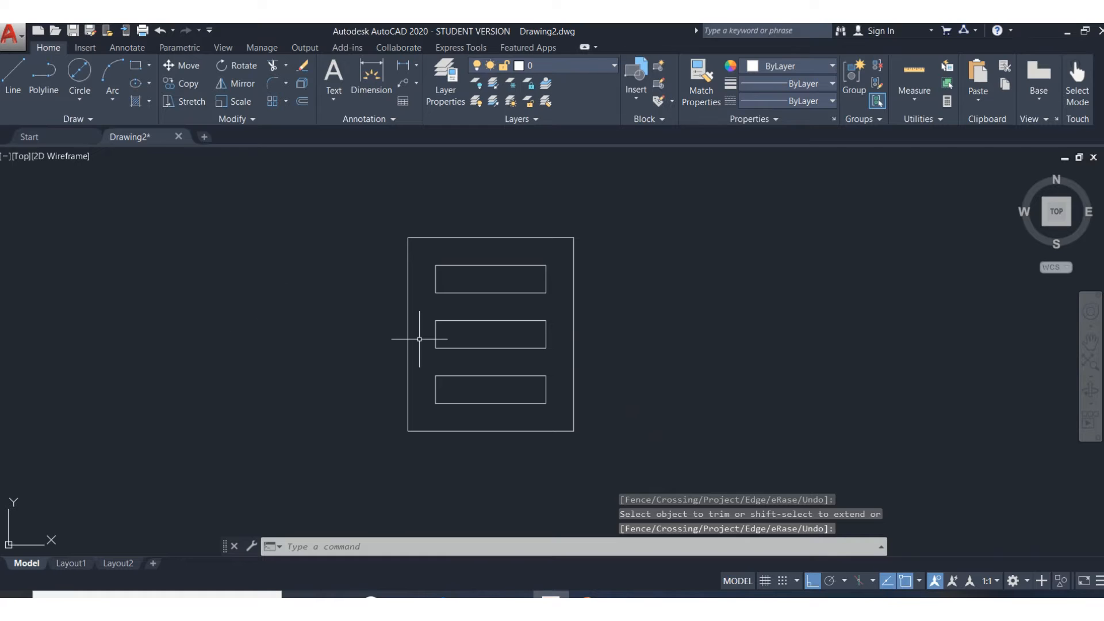
# Step: Dimension the heights from the outer bottom-left corner to the lowest inner rectangle's bottom and top edges, stacked left of the outline
pyautogui.click(376, 74)
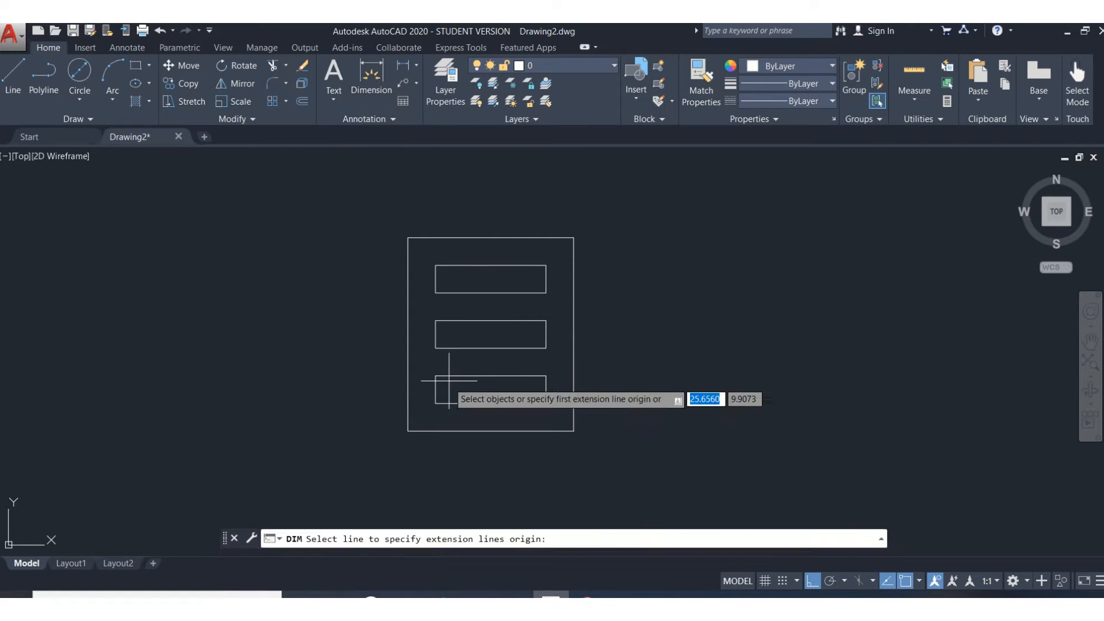
pyautogui.click(407, 430)
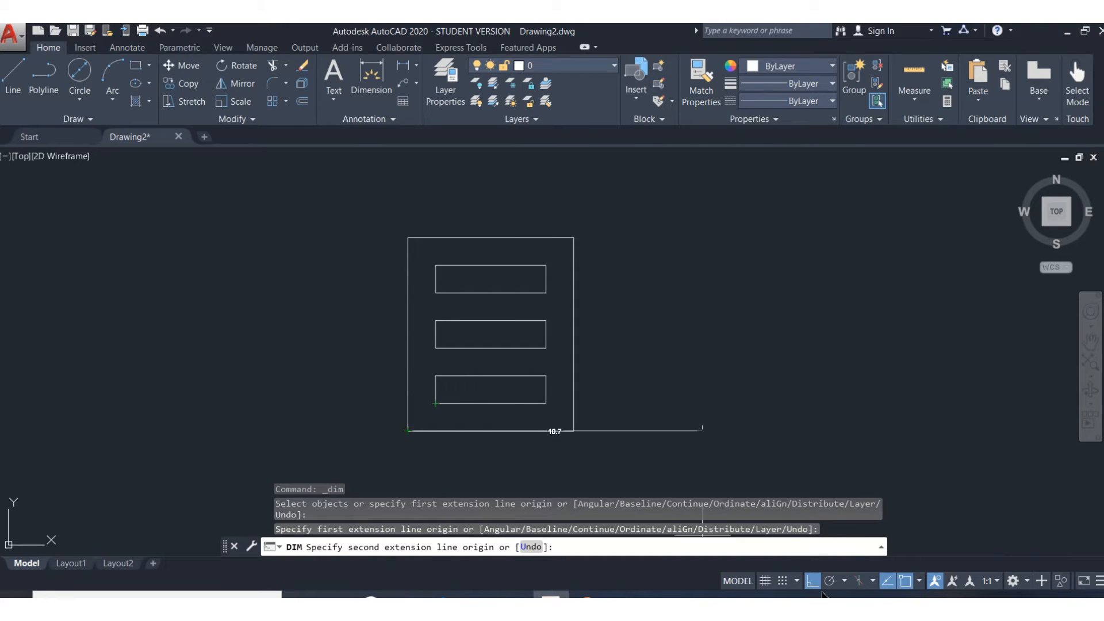
pyautogui.click(436, 403)
pyautogui.click(377, 413)
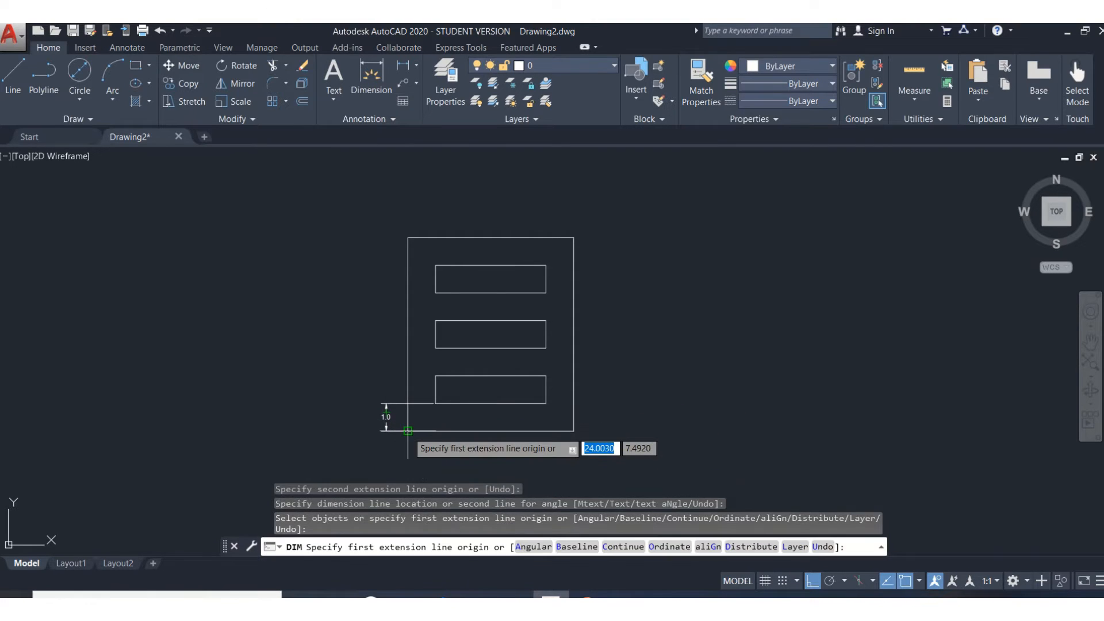
pyautogui.click(408, 431)
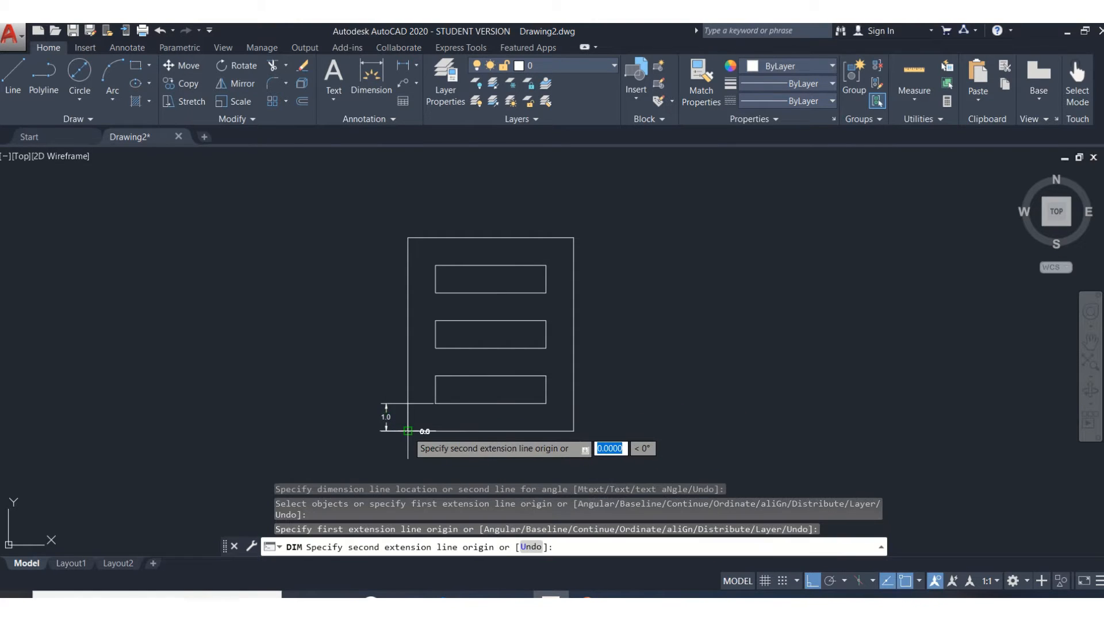
pyautogui.click(435, 376)
pyautogui.click(362, 397)
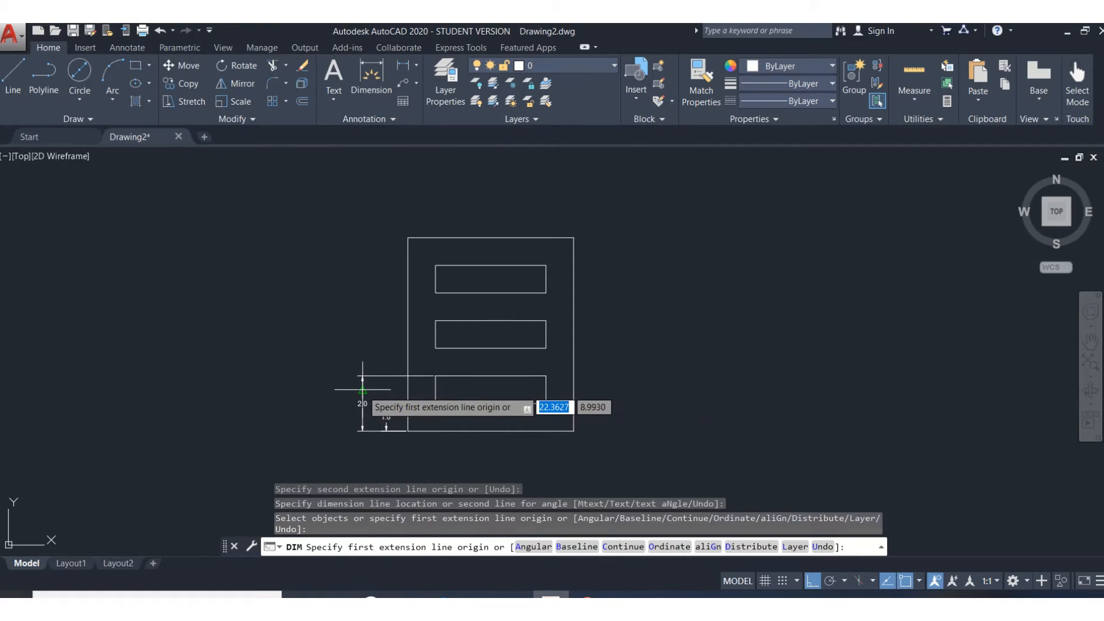
# Step: Dimension the outer rectangle's full height, placing the dimension line left of the two shorter ones
pyautogui.press('Return')
pyautogui.click(408, 431)
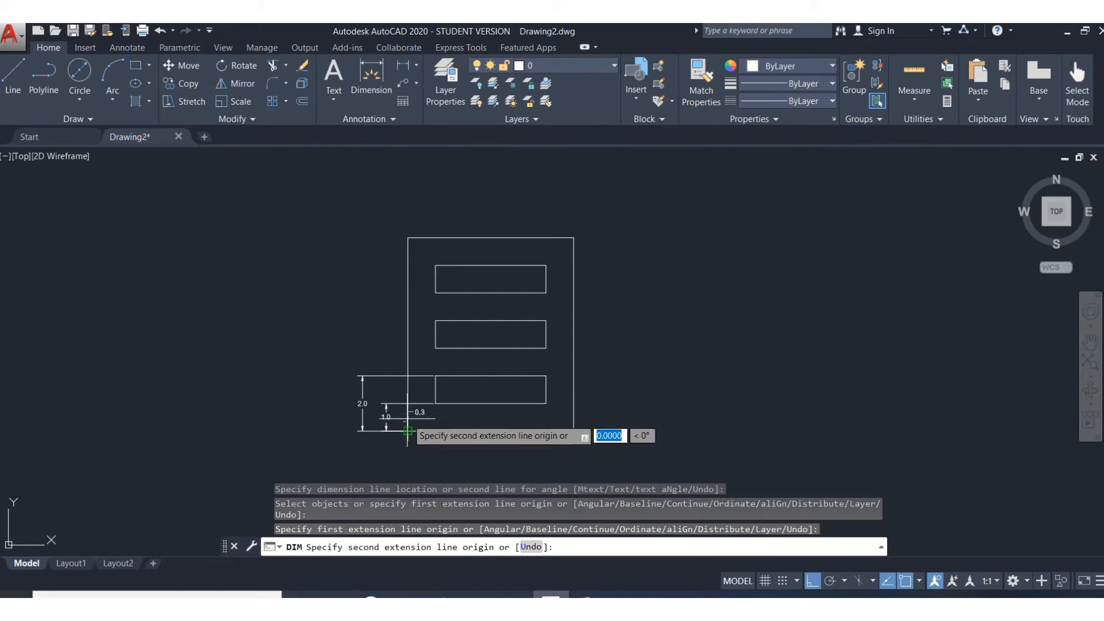
pyautogui.click(408, 237)
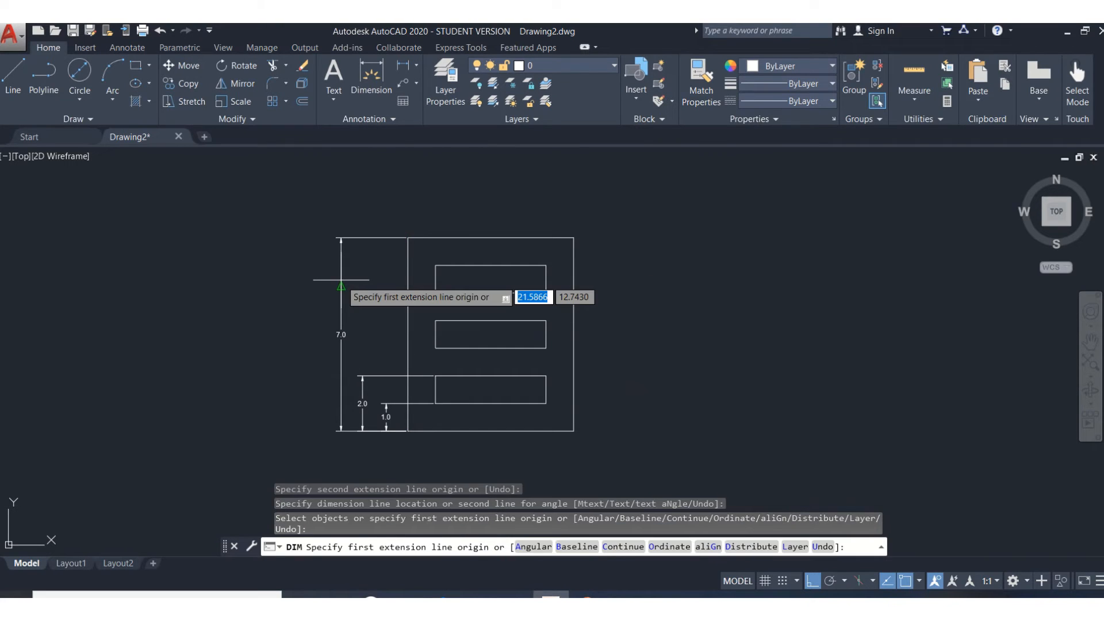
# Step: Dimension the horizontal distance from the outer top-left corner to the top inner rectangle's left edge, placed above the outline
pyautogui.click(407, 237)
pyautogui.click(435, 265)
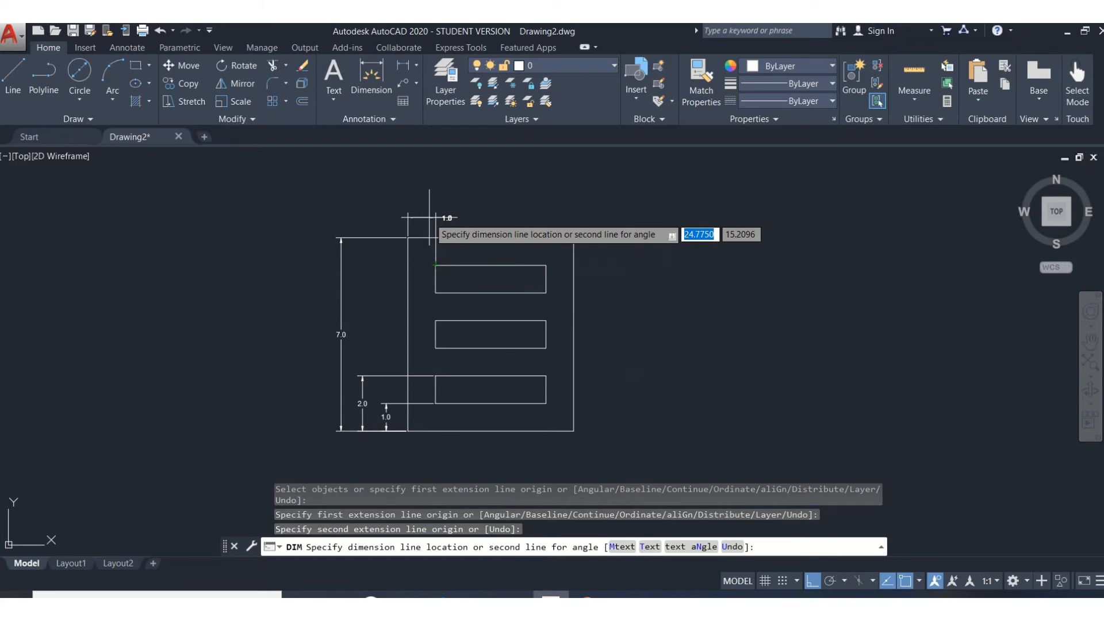
pyautogui.scroll(6, 435, 218)
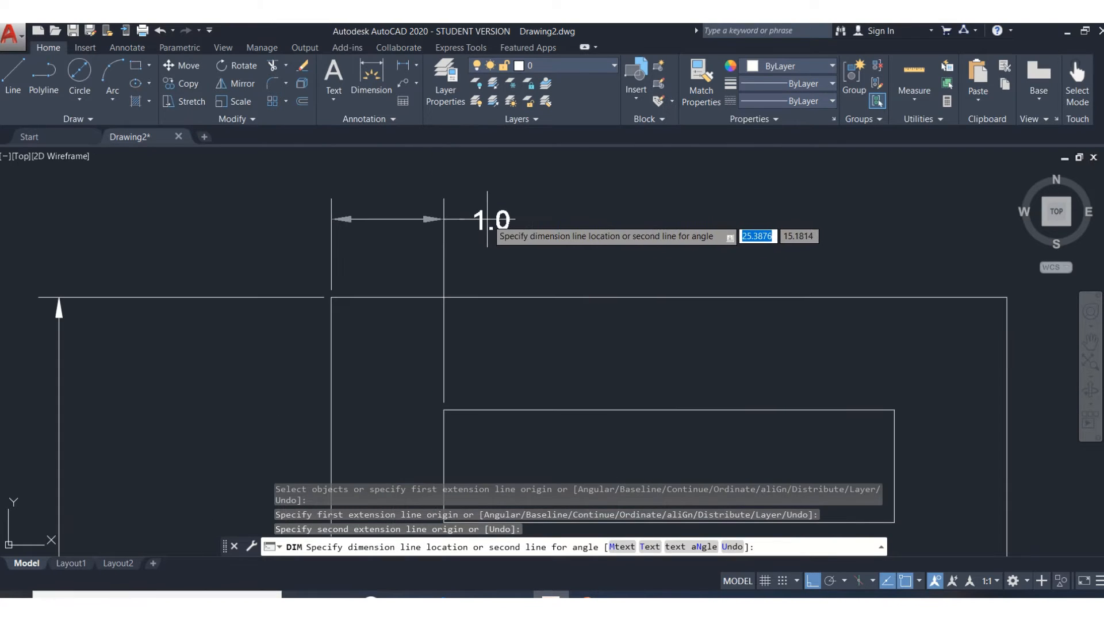
pyautogui.click(457, 230)
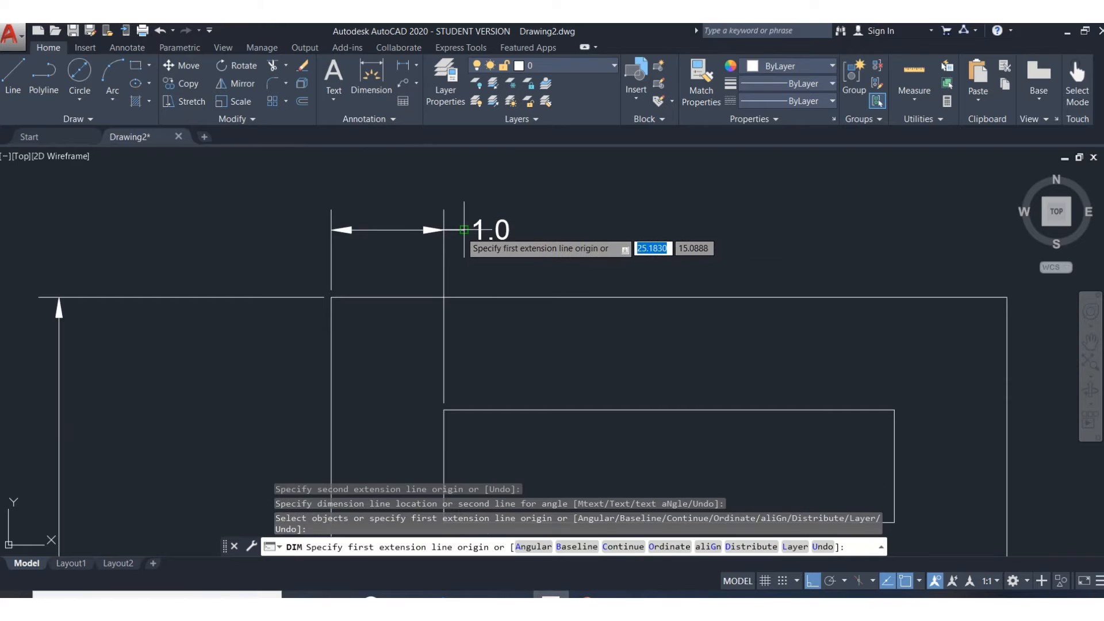
pyautogui.press('Return')
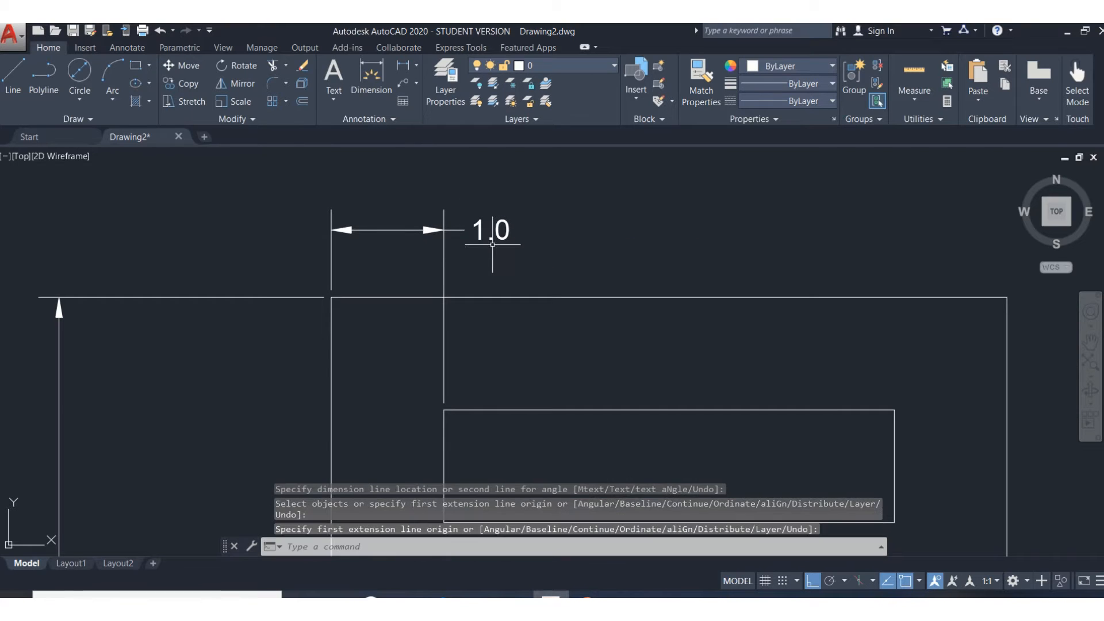
# Step: Move the text of the horizontal dimension above the outline to between its extension lines
pyautogui.click(498, 235)
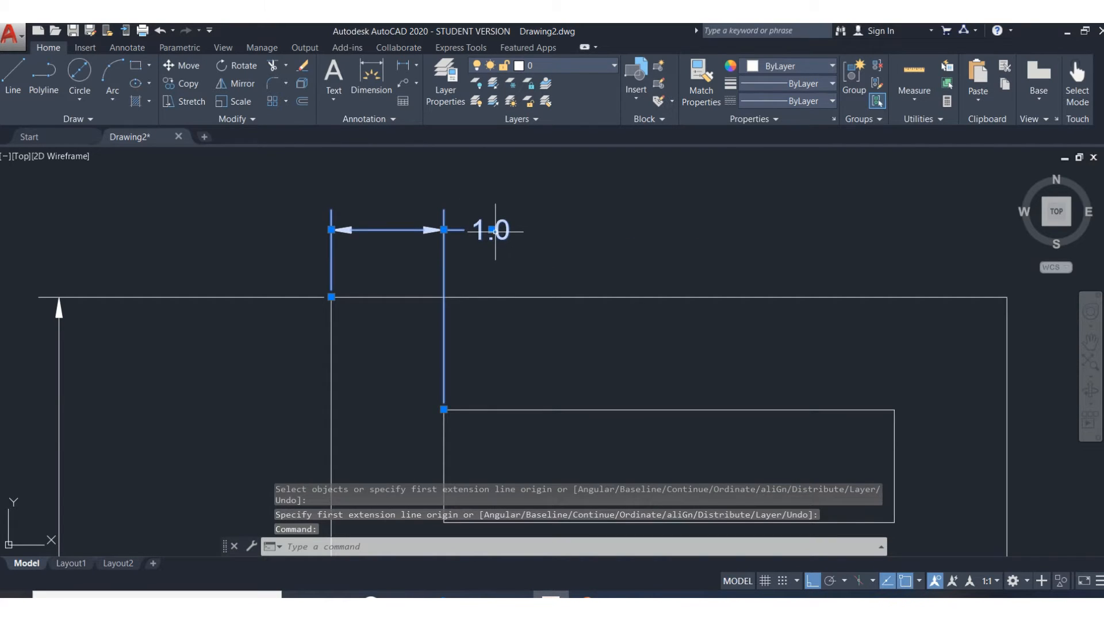
pyautogui.click(495, 231)
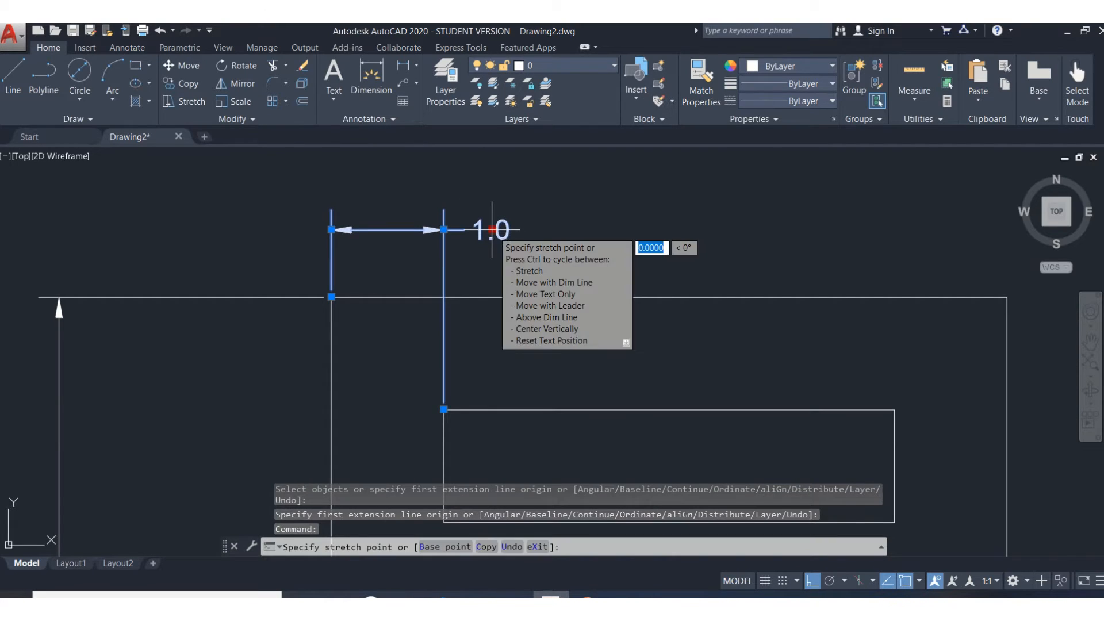
pyautogui.click(395, 230)
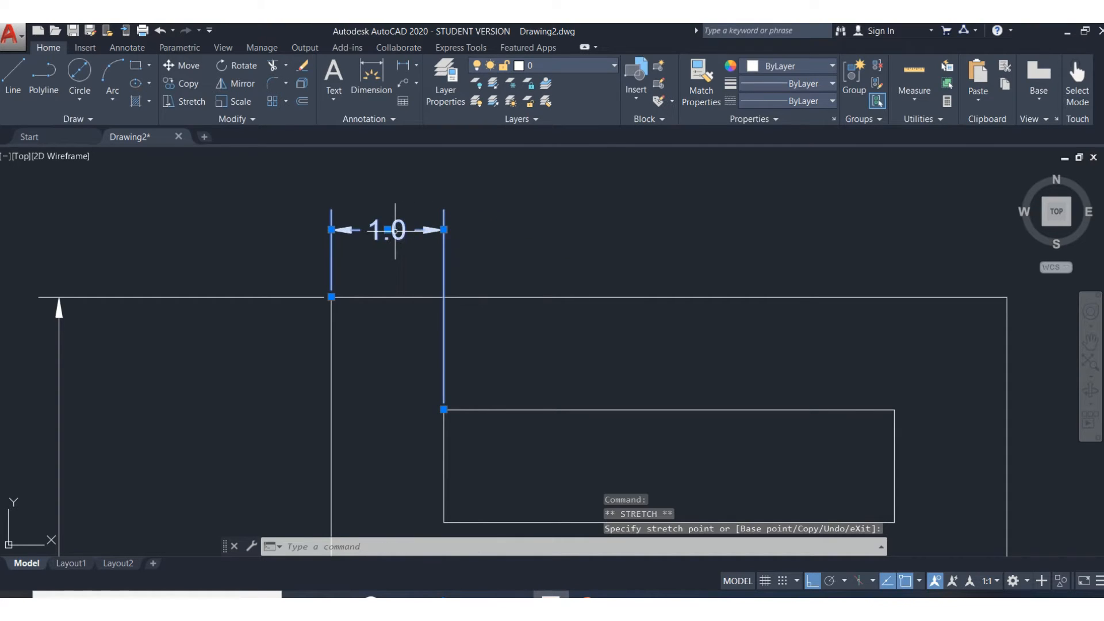
pyautogui.press('Escape')
pyautogui.scroll(2, 505, 286)
pyautogui.scroll(-5, 506, 290)
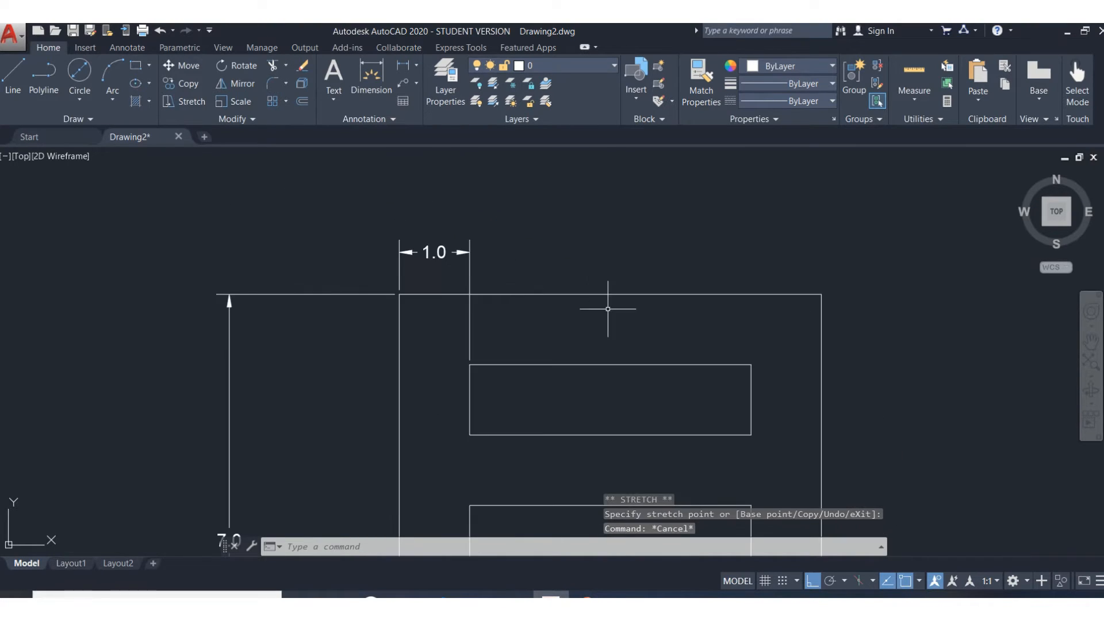
# Step: Dimension the top inner rectangle's width above the outline, aligning its dimension line with the existing horizontal dimension
pyautogui.moveTo(606, 308); pyautogui.dragTo(499, 286, button='middle')
pyautogui.click(371, 80)
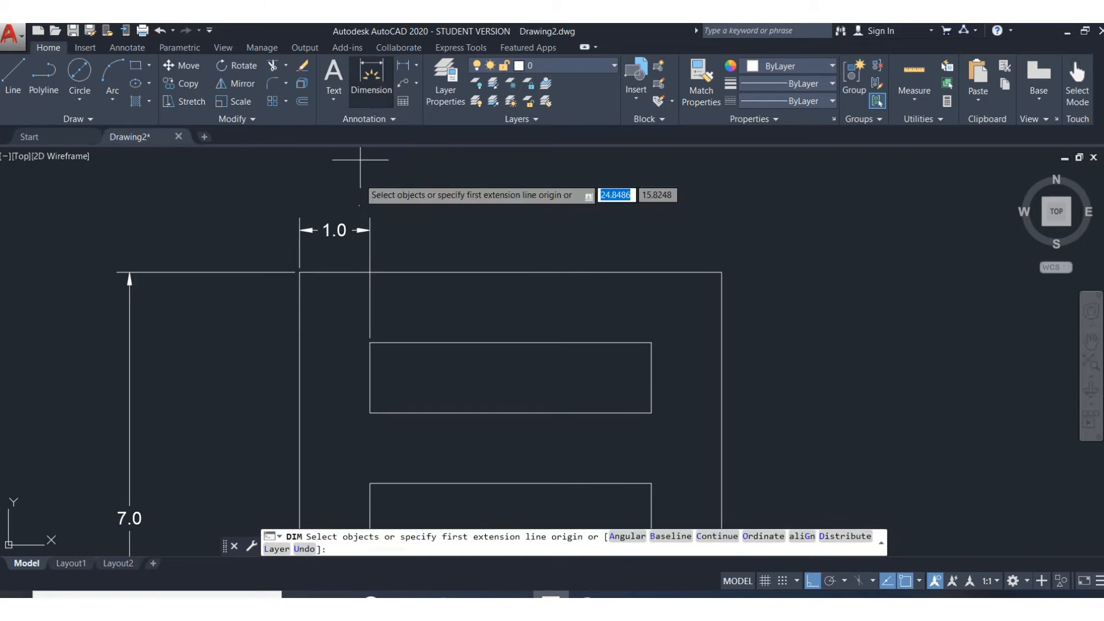
pyautogui.click(370, 343)
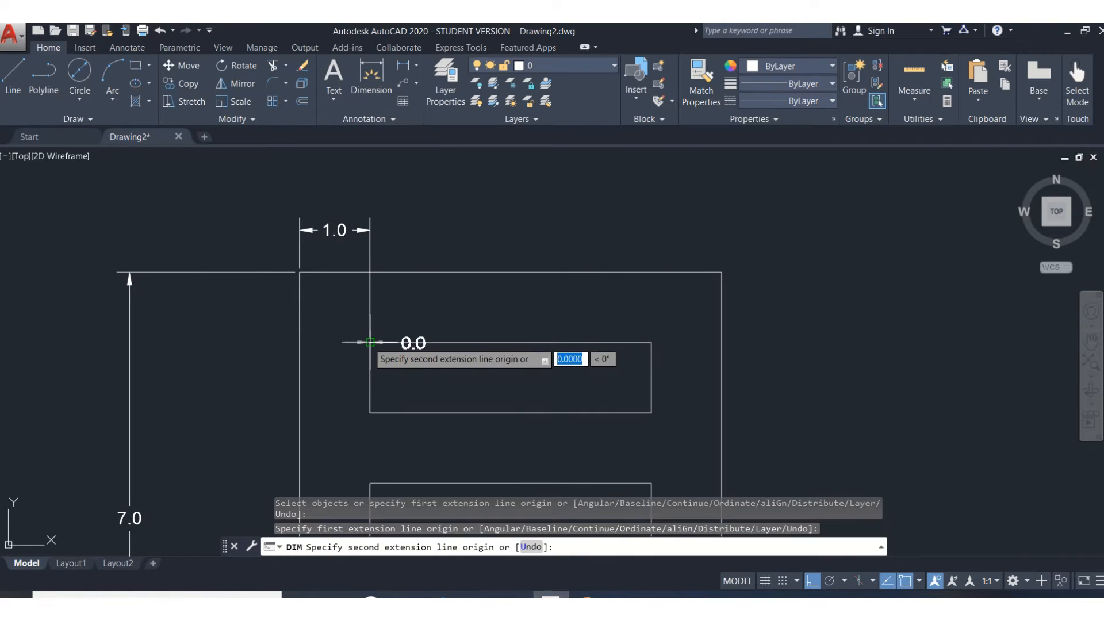
pyautogui.click(650, 342)
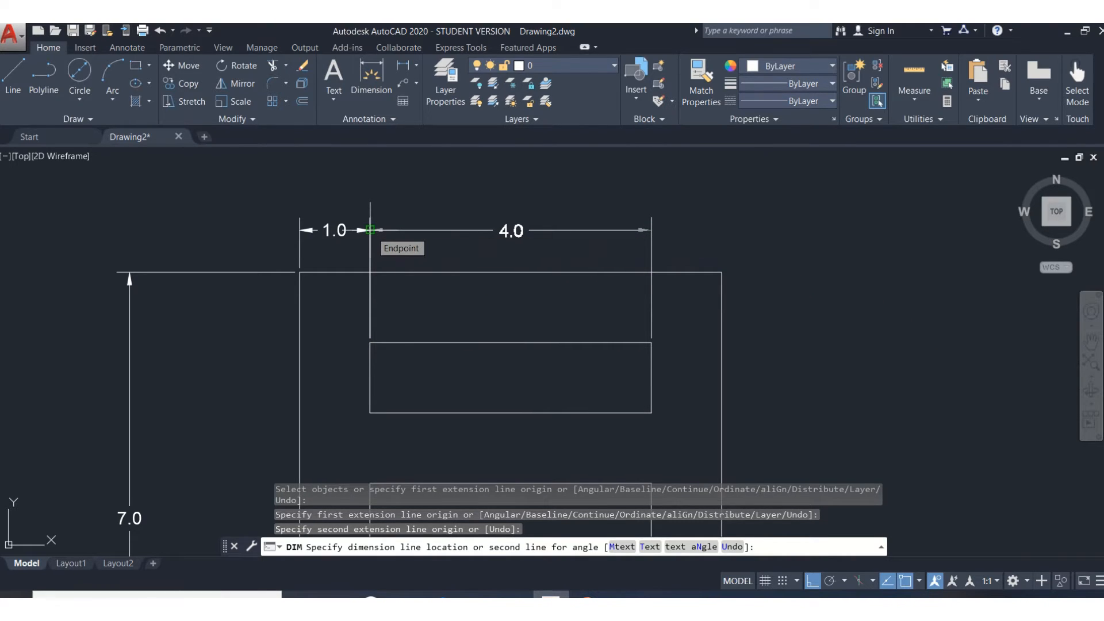
pyautogui.click(370, 230)
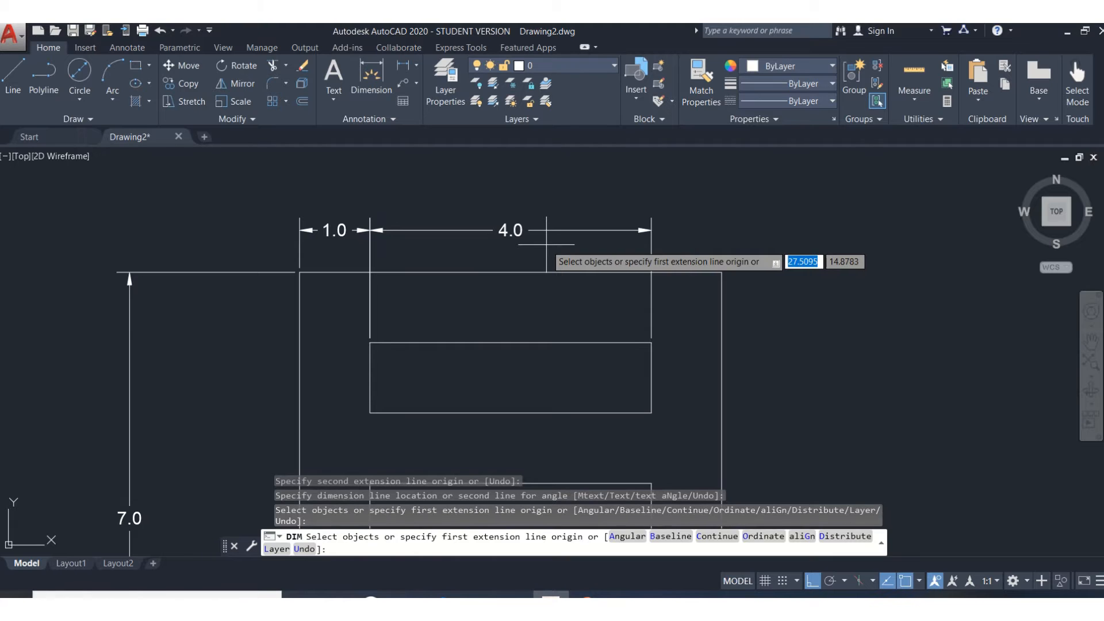
# Step: Dimension the outer rectangle's full width, placing the dimension line above the two shorter horizontal dimensions
pyautogui.click(299, 272)
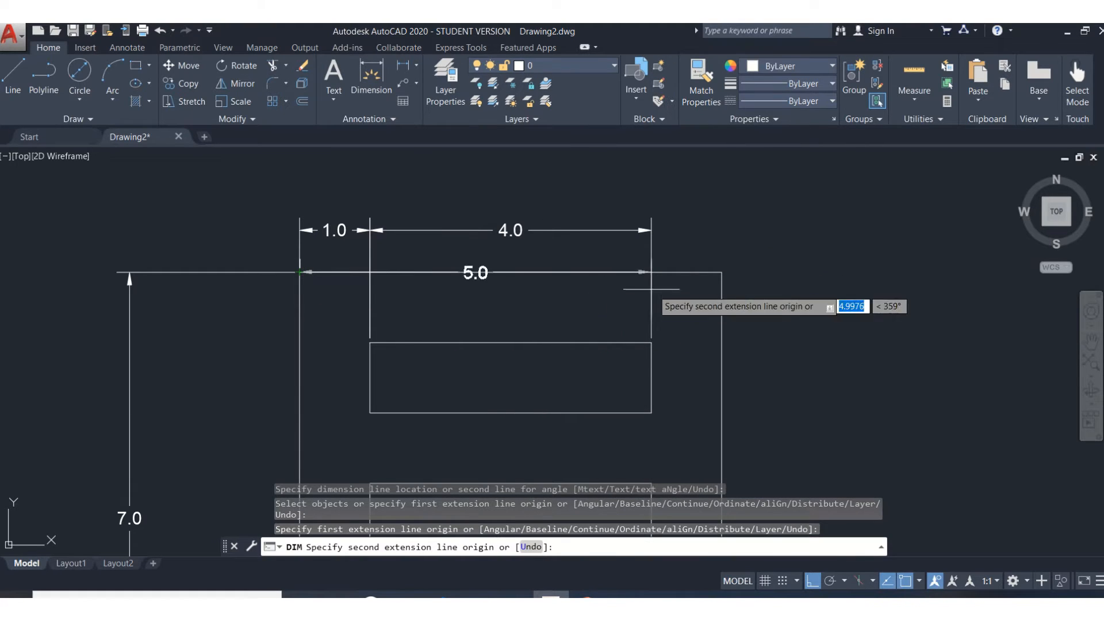
pyautogui.click(721, 272)
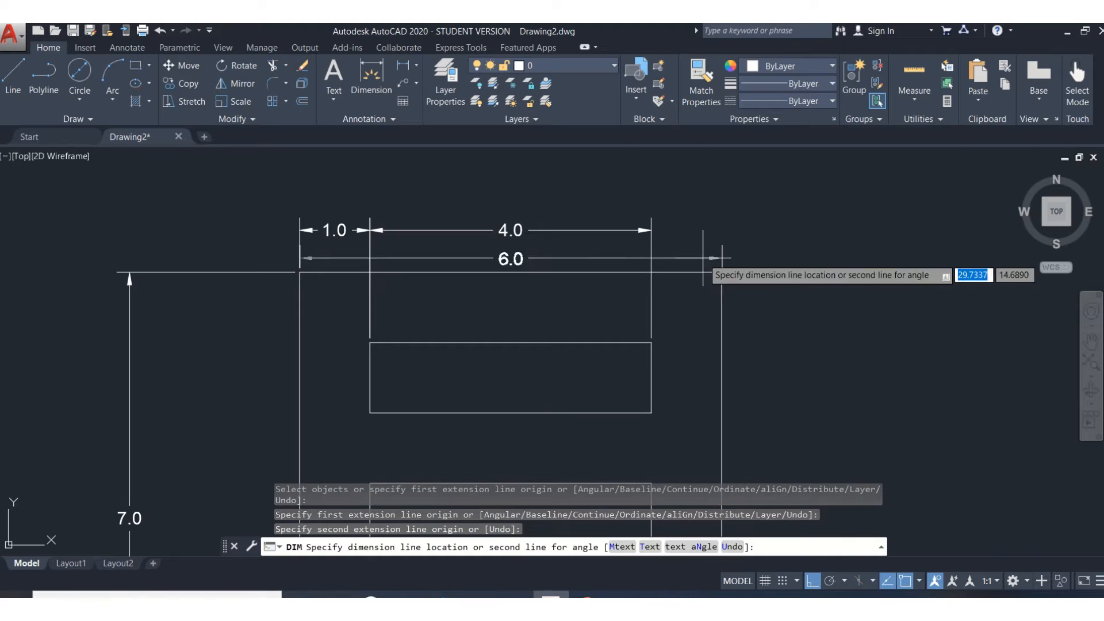
pyautogui.click(626, 183)
# Step: Dimension the heights from the outer bottom-right corner to the middle inner rectangle's bottom and top edges, stacked right of the outline
pyautogui.scroll(2, 739, 316)
pyautogui.scroll(-5, 742, 339)
pyautogui.moveTo(794, 390); pyautogui.dragTo(564, 267, button='middle')
pyautogui.moveTo(579, 328); pyautogui.dragTo(557, 241, button='middle')
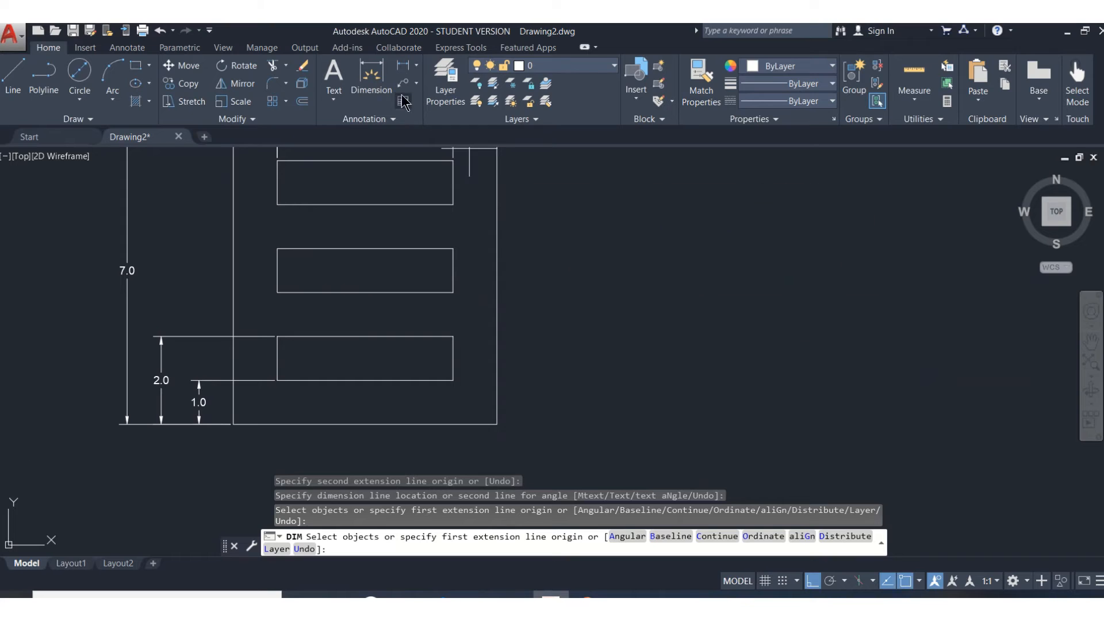
pyautogui.press('Return')
pyautogui.click(497, 424)
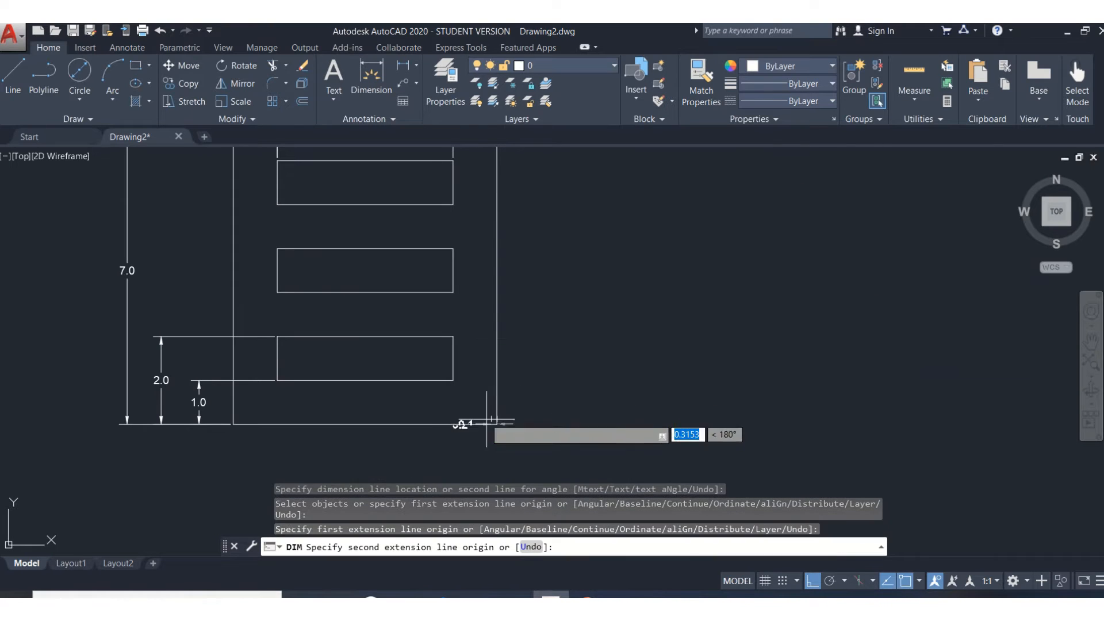
pyautogui.click(453, 292)
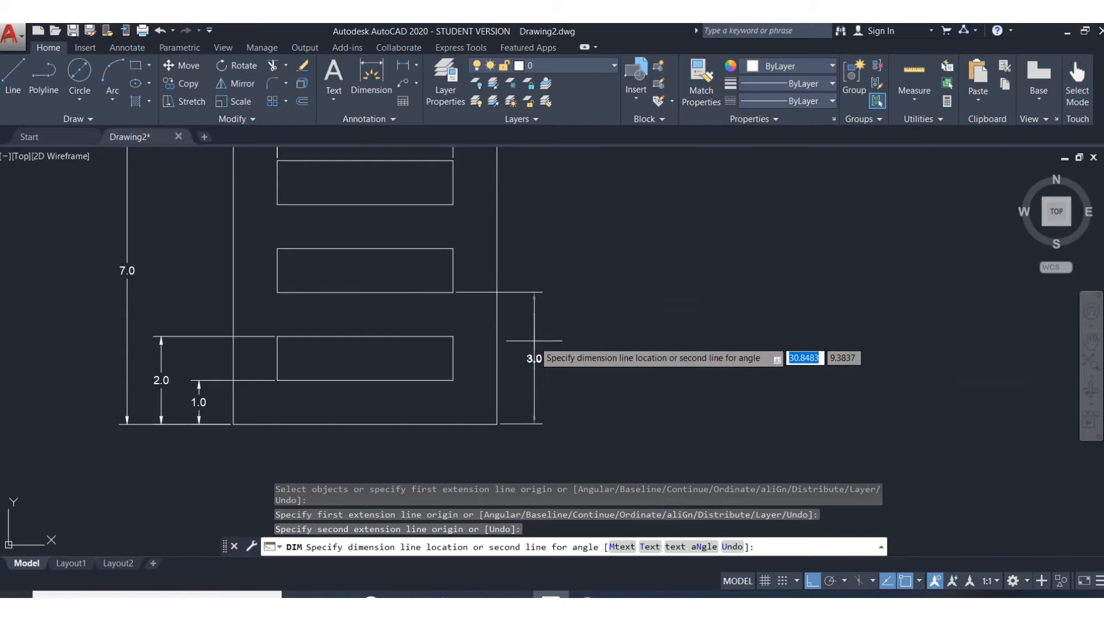
pyautogui.click(534, 341)
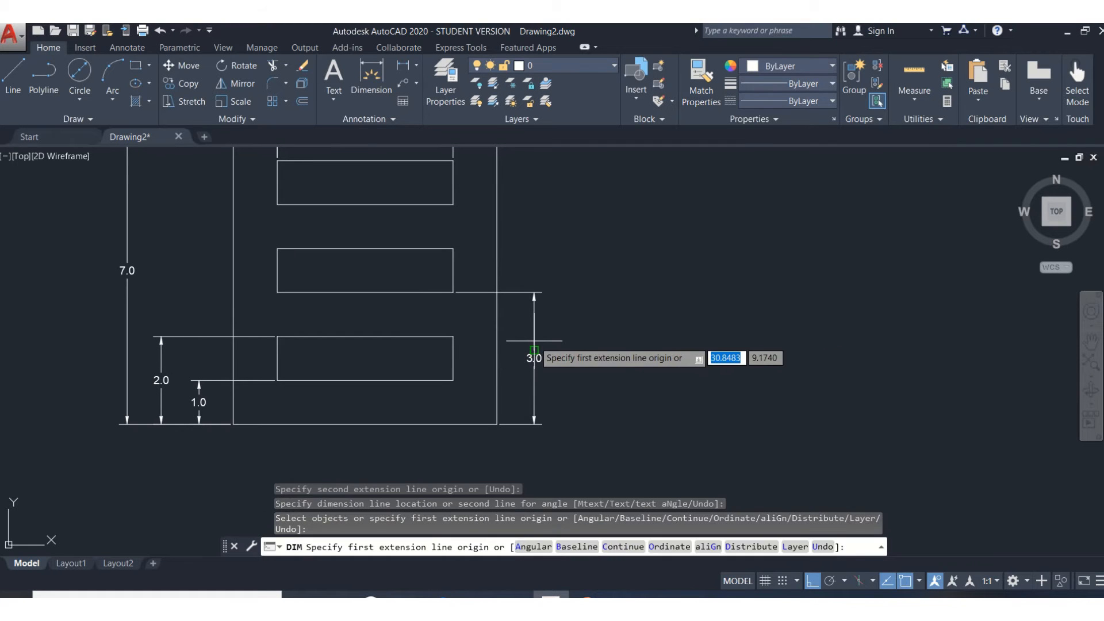
pyautogui.click(497, 424)
pyautogui.click(453, 248)
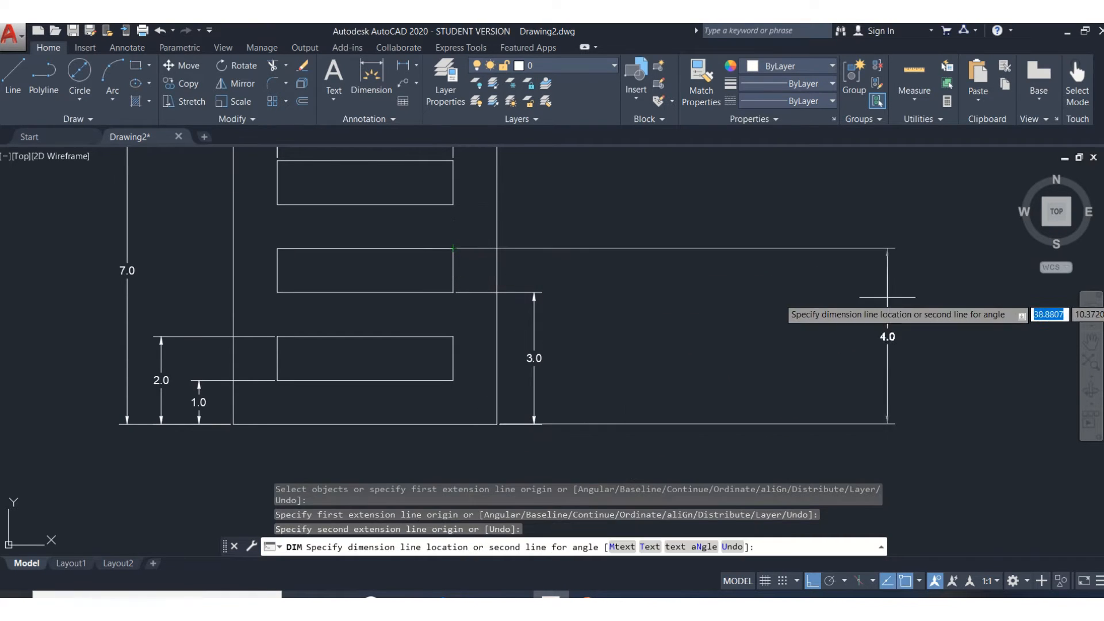
pyautogui.click(574, 292)
# Step: Dimension the heights from the outer bottom-right corner to the top inner rectangle's bottom and top edges, stacked farther right
pyautogui.click(496, 424)
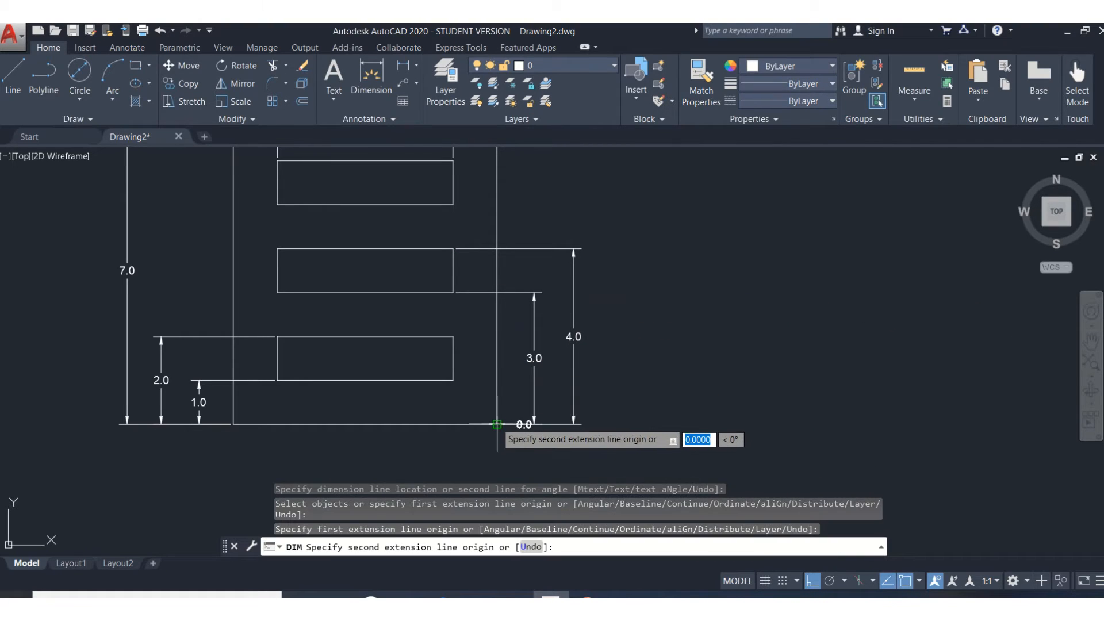
pyautogui.click(497, 204)
pyautogui.click(609, 270)
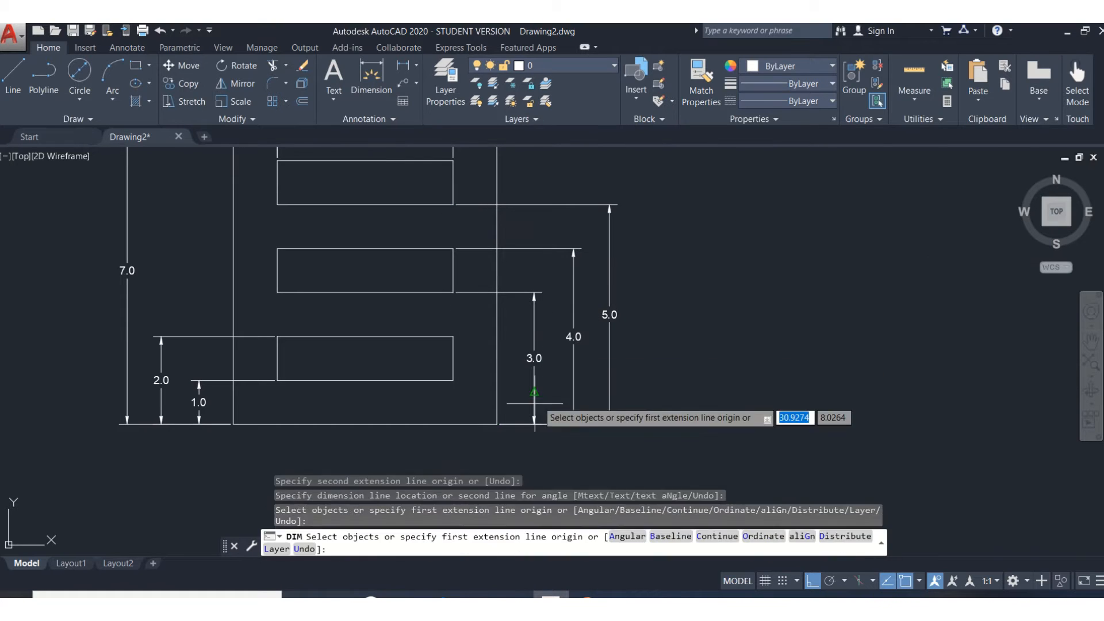
pyautogui.click(497, 424)
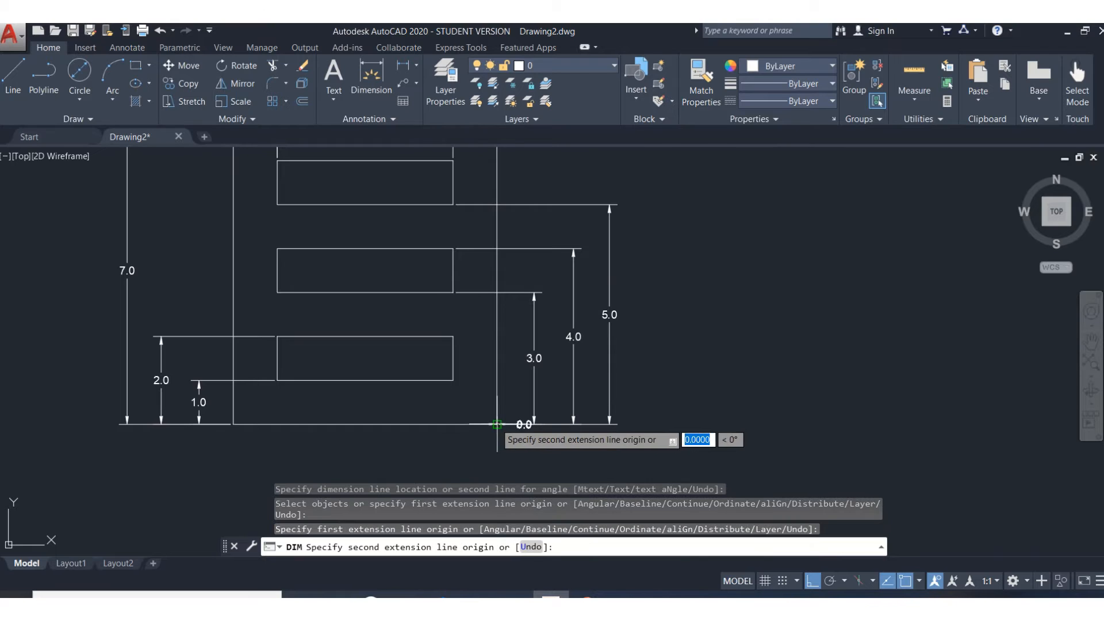
pyautogui.click(453, 160)
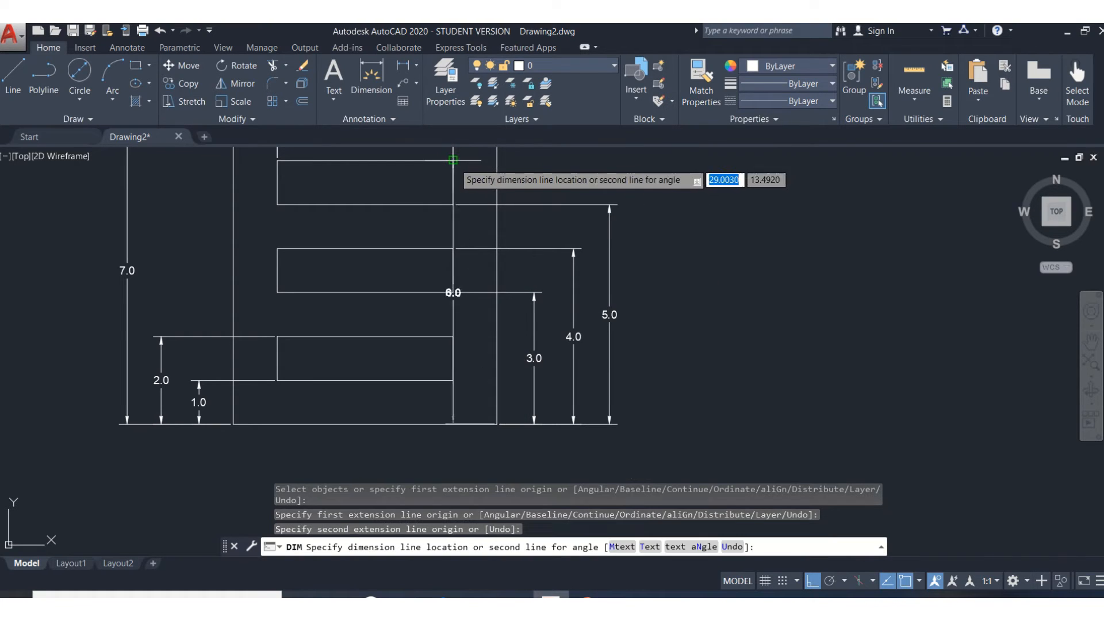
pyautogui.click(652, 211)
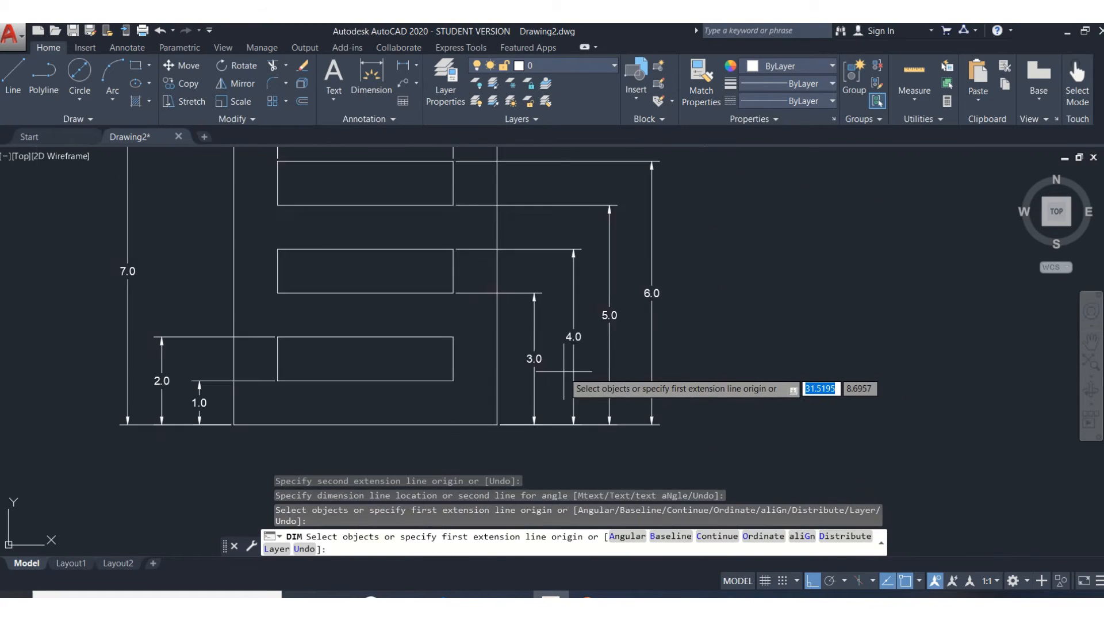
pyautogui.scroll(1, 583, 389)
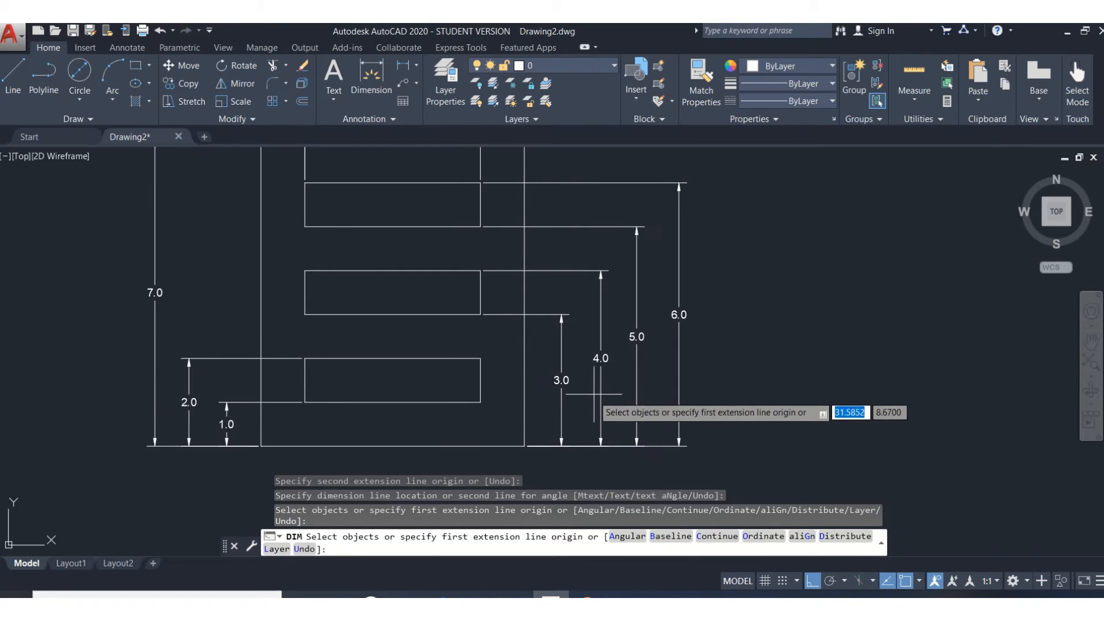
pyautogui.scroll(3, 508, 417)
pyautogui.scroll(2, 507, 416)
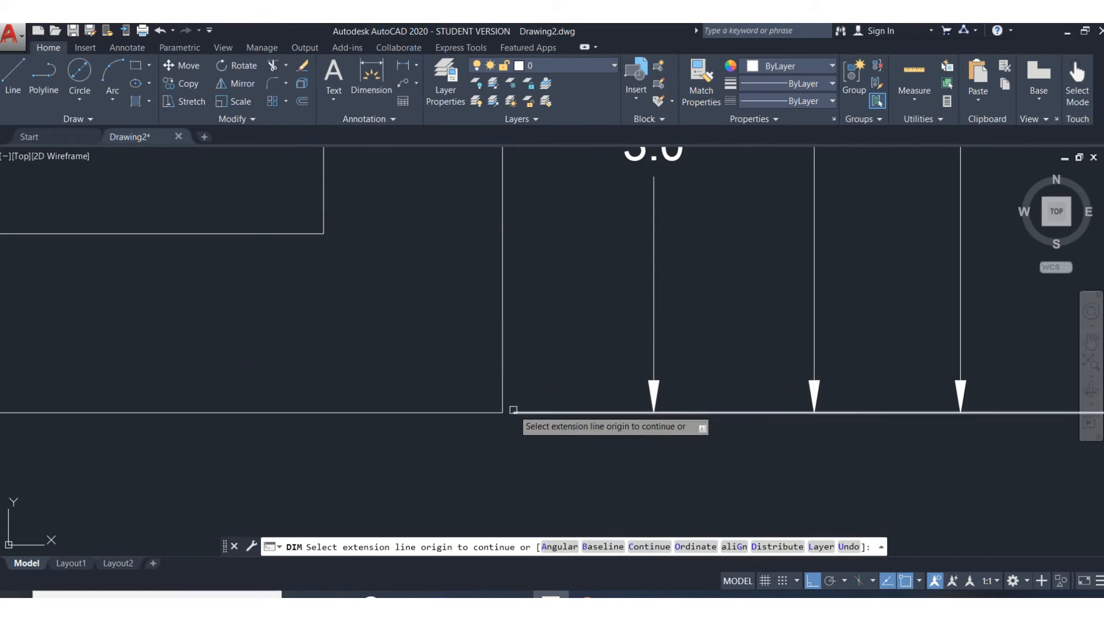
pyautogui.write('c')
pyautogui.press('Return')
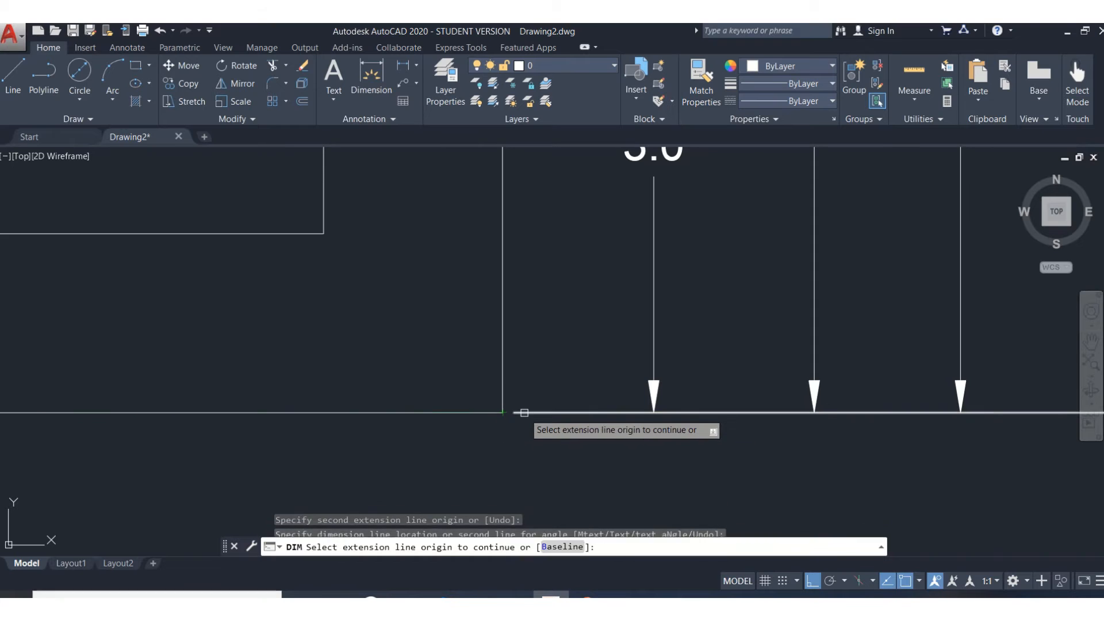
pyautogui.press('Escape')
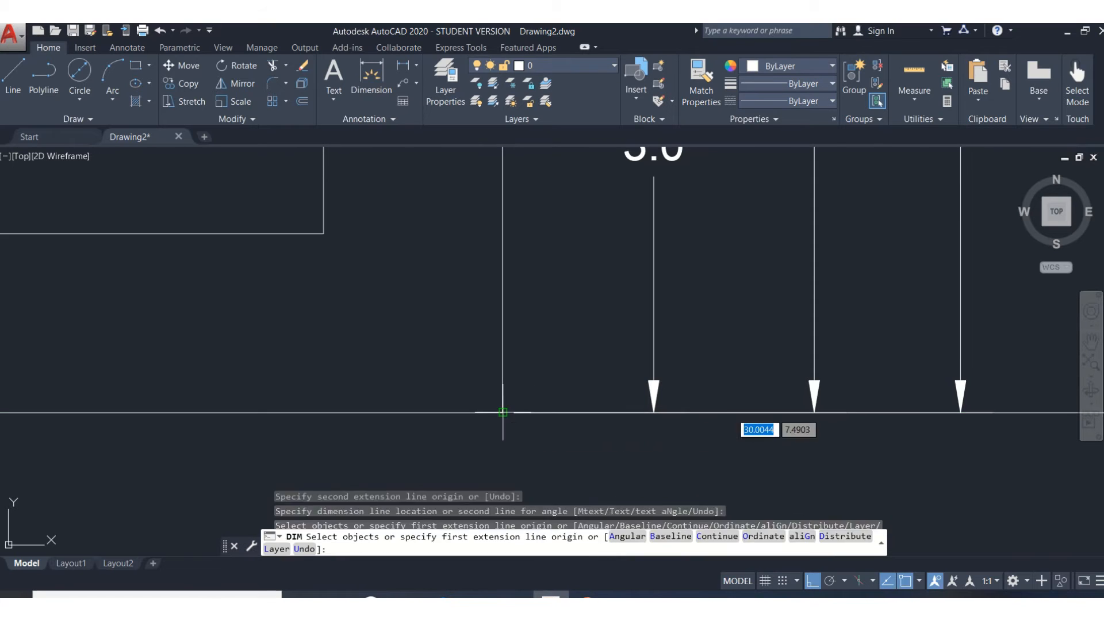
pyautogui.scroll(2, 539, 448)
pyautogui.press('Escape')
pyautogui.scroll(-4, 538, 437)
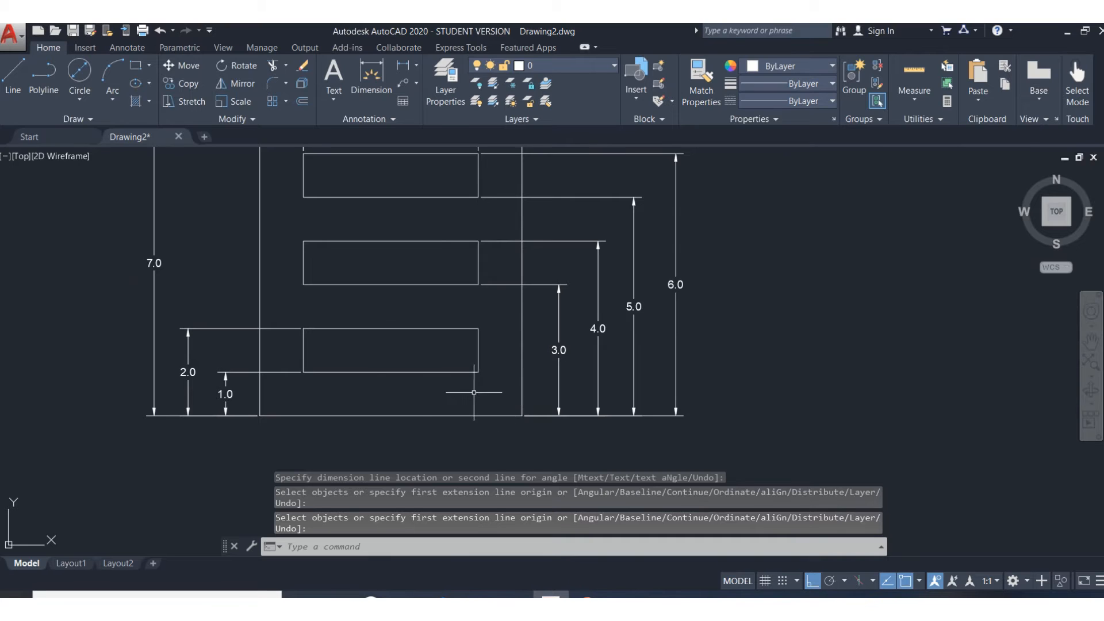
# Step: Replace the shortest left height dimension with one from the lowest inner rectangle's bottom-right corner to the outer bottom-left corner
pyautogui.scroll(4, 348, 365)
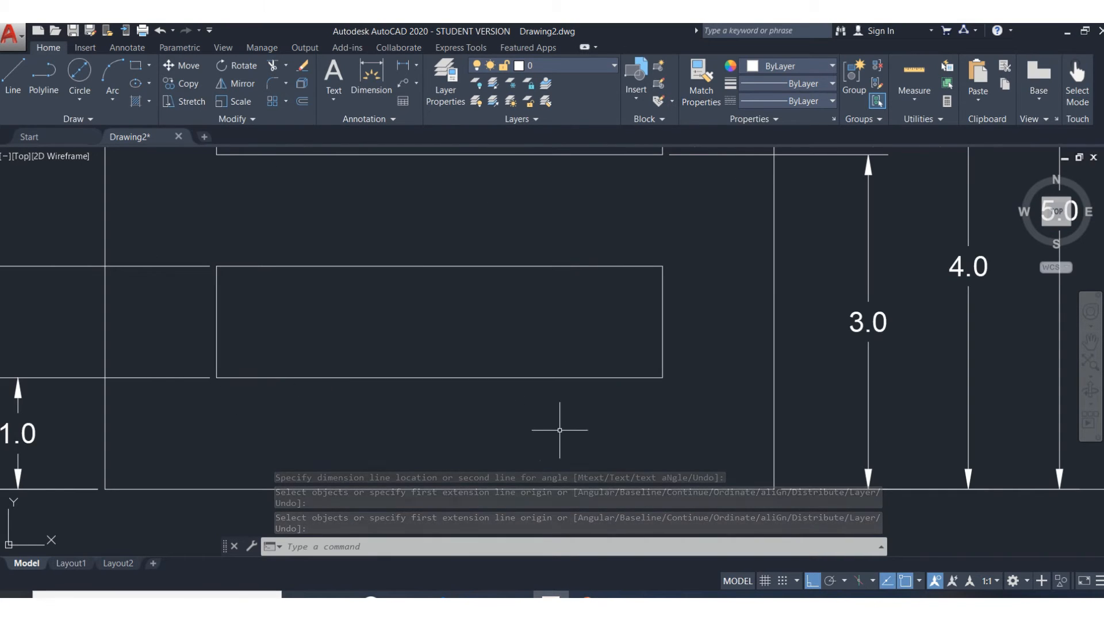
pyautogui.scroll(-2, 560, 430)
pyautogui.moveTo(488, 405); pyautogui.dragTo(491, 373, button='middle')
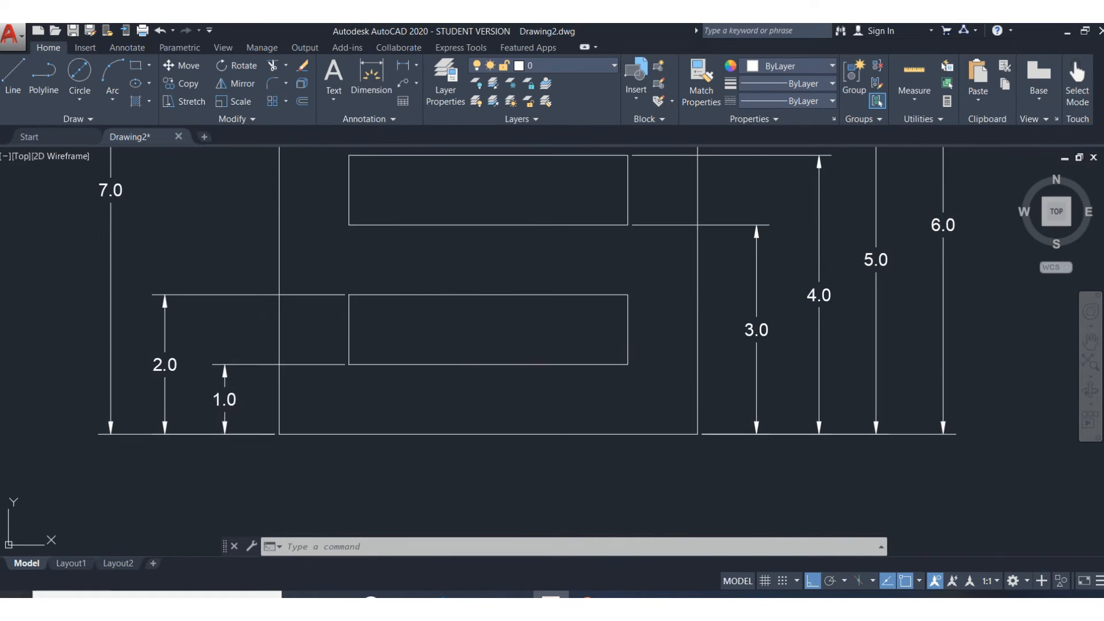
pyautogui.click(230, 404)
pyautogui.press('Delete')
pyautogui.click(371, 78)
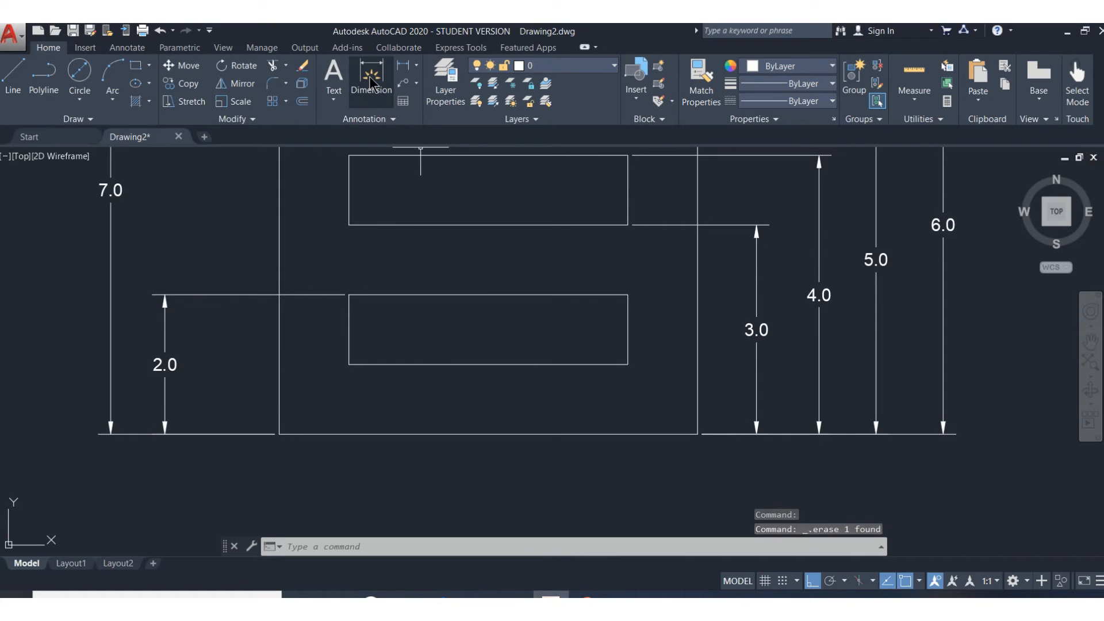
pyautogui.click(628, 364)
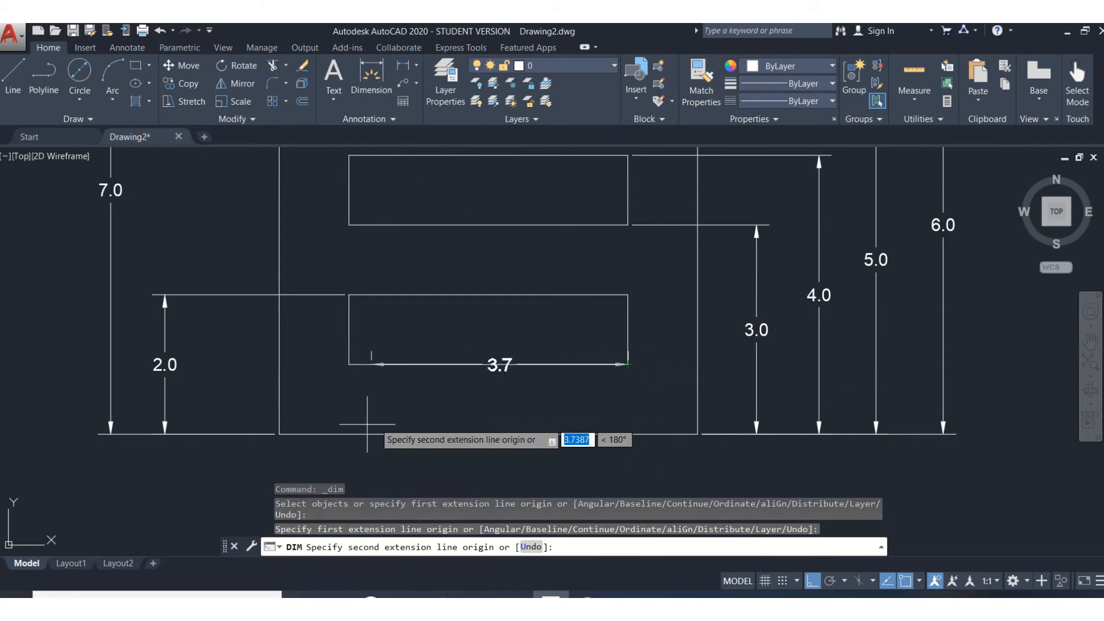
pyautogui.click(279, 434)
pyautogui.click(238, 398)
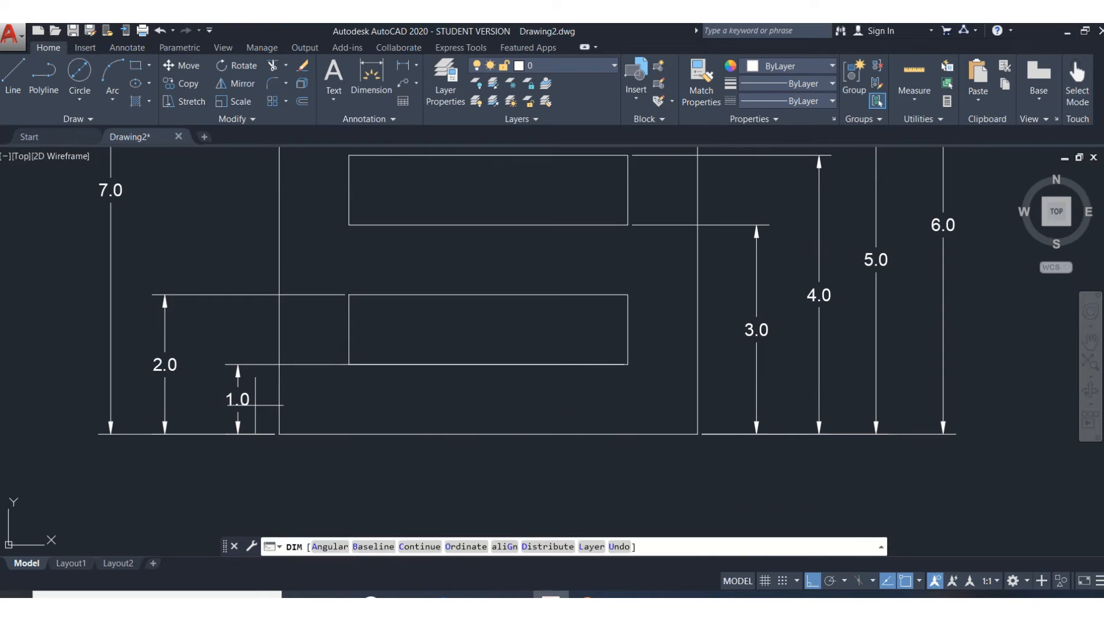
pyautogui.press('Return')
# Step: Delete the shortest height dimension left of the outline, whose extension line runs along the lowest inner rectangle's bottom edge
pyautogui.scroll(-2, 362, 364)
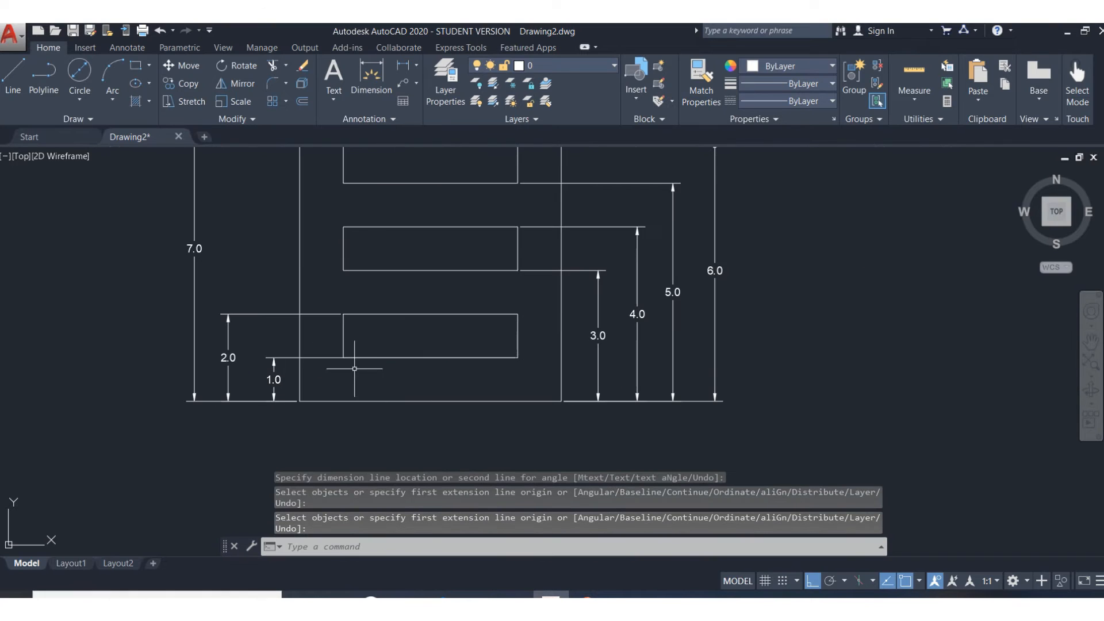
pyautogui.scroll(6, 365, 322)
pyautogui.scroll(-6, 405, 343)
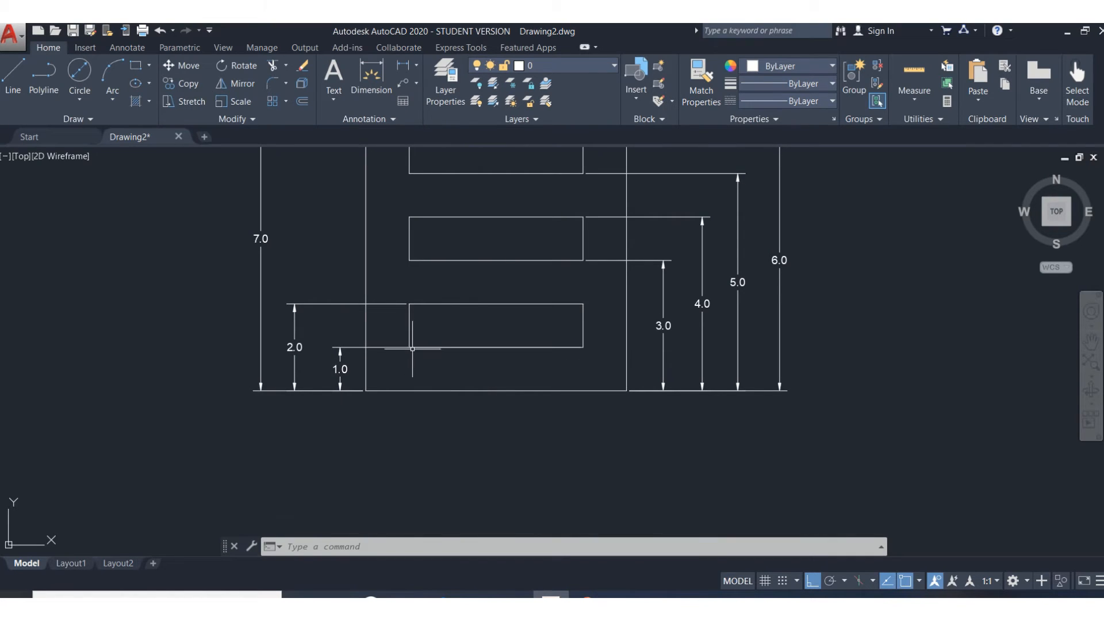
pyautogui.click(409, 346)
pyautogui.moveTo(340, 372)
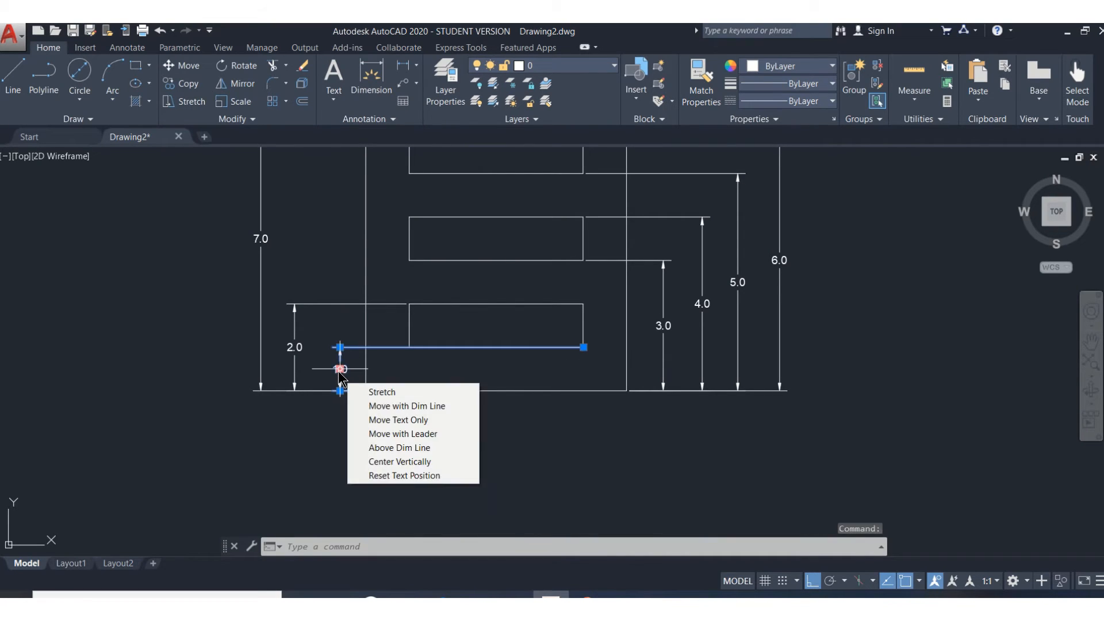
pyautogui.press('Escape')
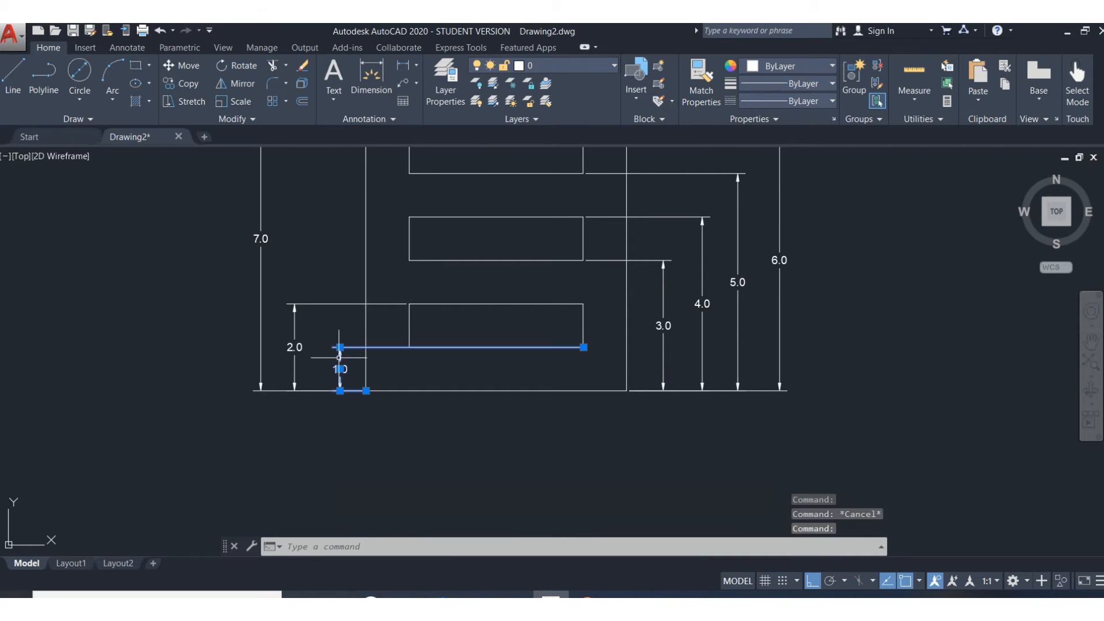
pyautogui.press('Delete')
# Step: Dimension the height between the lowest inner rectangle's bottom-left corner and the outer bottom-left corner, placed just left of the outline
pyautogui.click(371, 81)
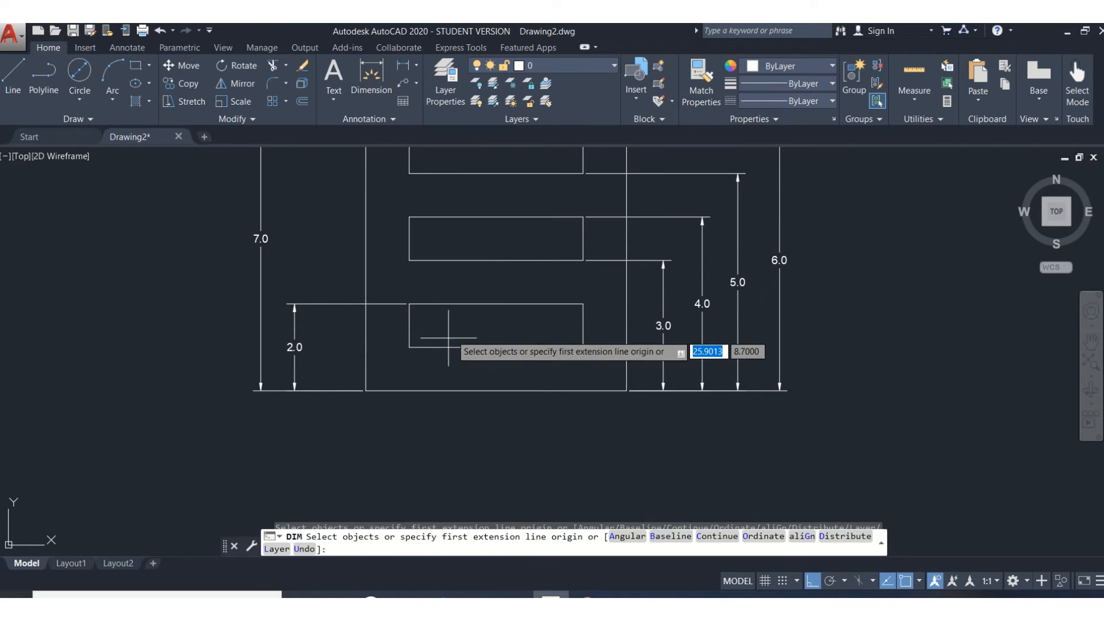
pyautogui.press('Return')
pyautogui.click(410, 347)
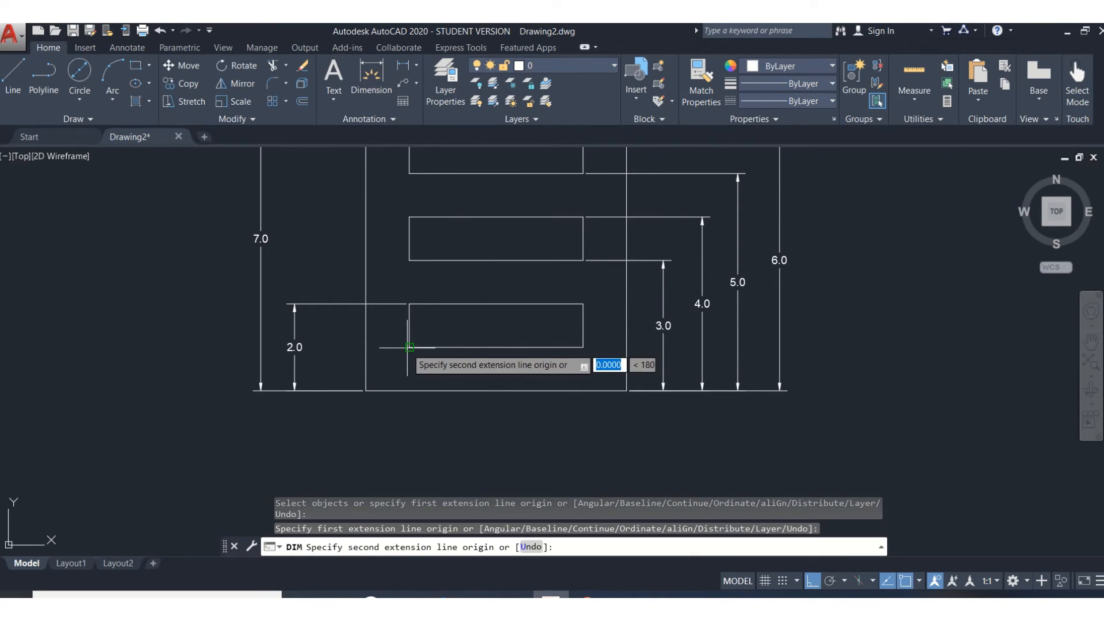
pyautogui.click(366, 391)
pyautogui.click(333, 374)
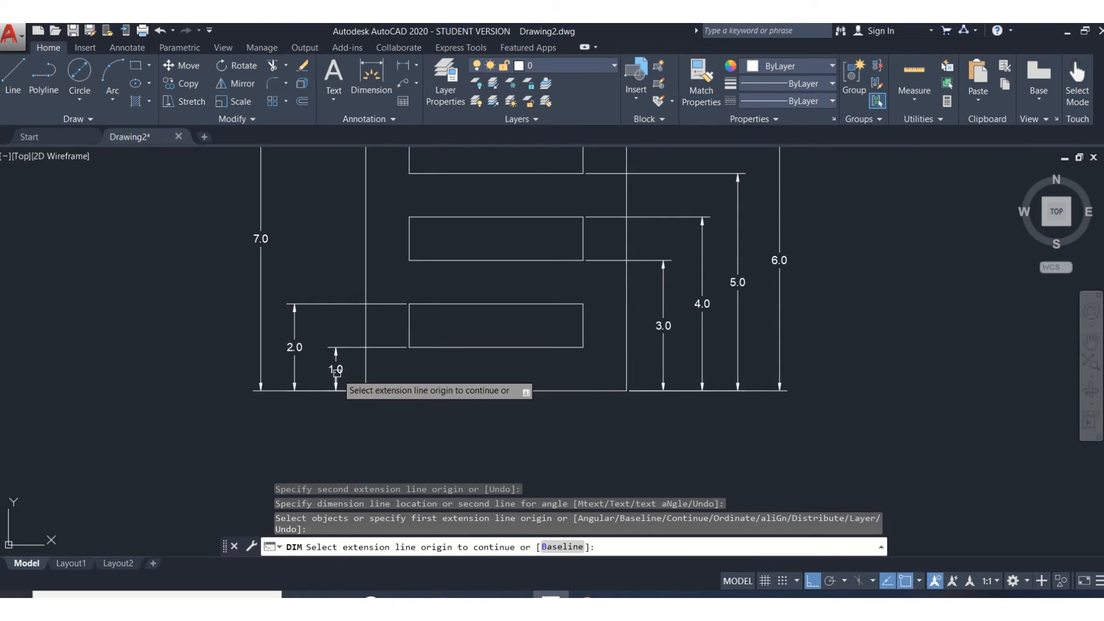
pyautogui.press('Escape')
pyautogui.scroll(-2, 403, 369)
pyautogui.scroll(5, 393, 374)
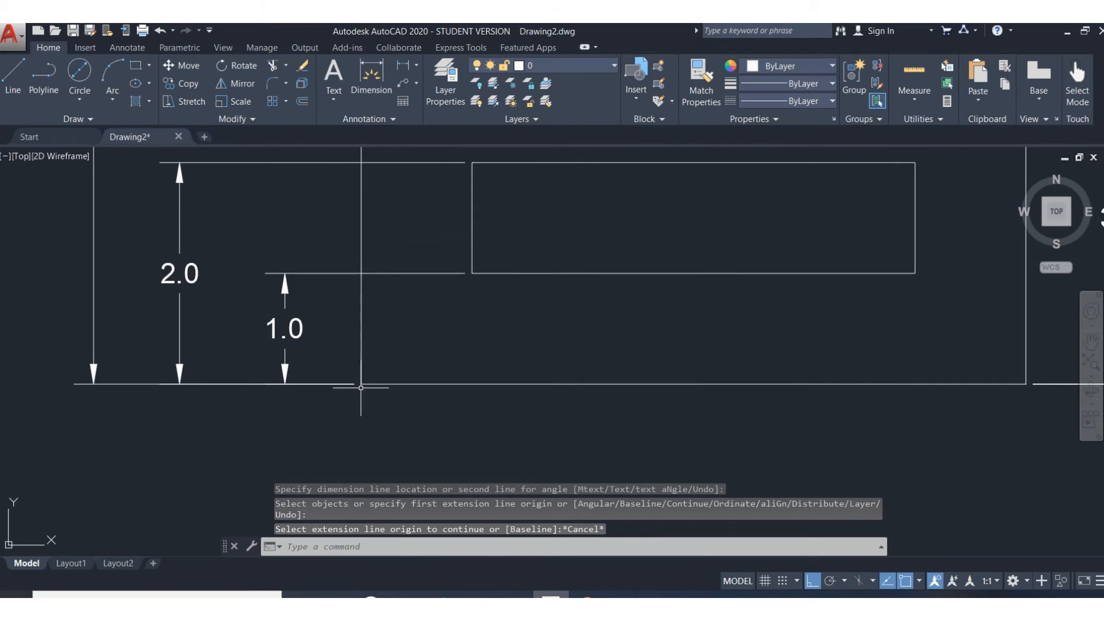
pyautogui.scroll(2, 473, 375)
pyautogui.scroll(-7, 473, 375)
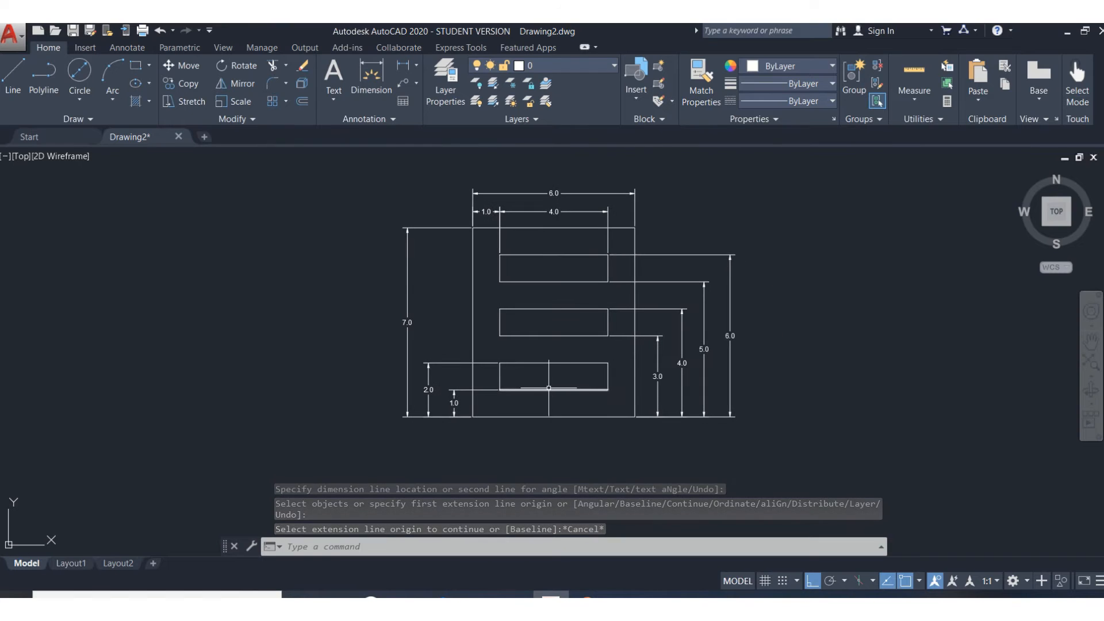
# Step: Add multiline text below the outline's lower-right corner with the author's name, MET 131 and GRATE 1-1 on three lines
pyautogui.moveTo(537, 379); pyautogui.dragTo(483, 369, button='middle')
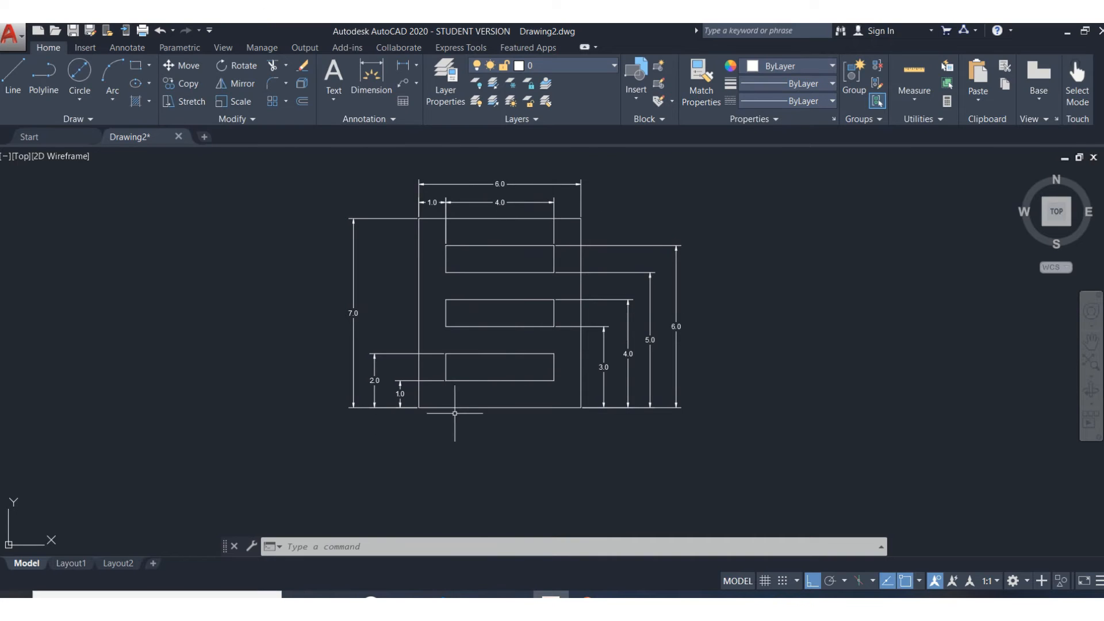
pyautogui.click(339, 81)
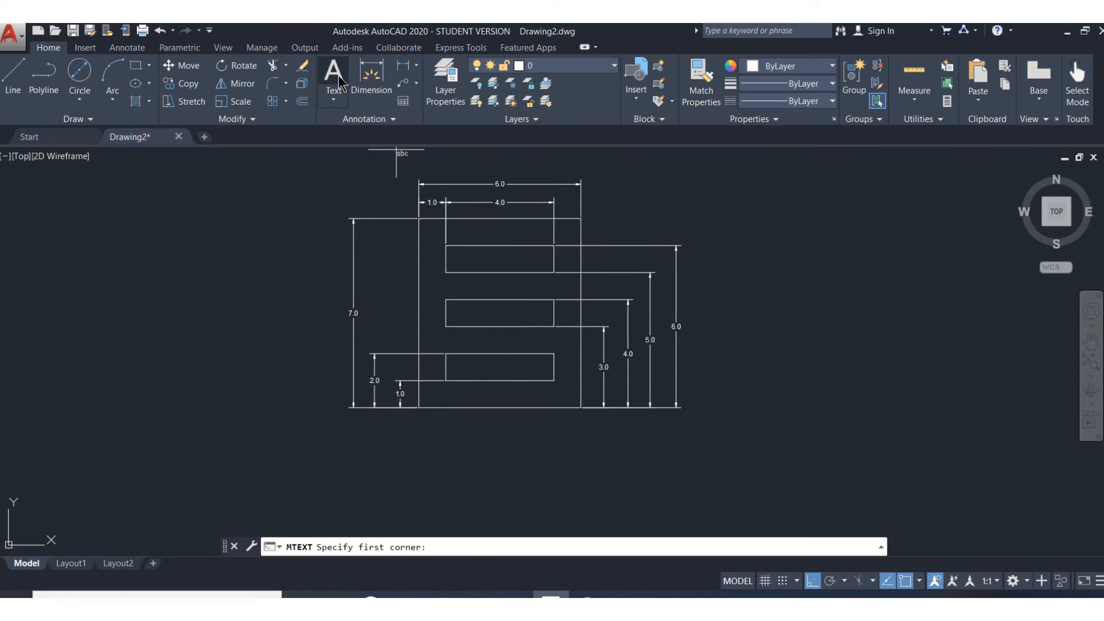
pyautogui.click(631, 434)
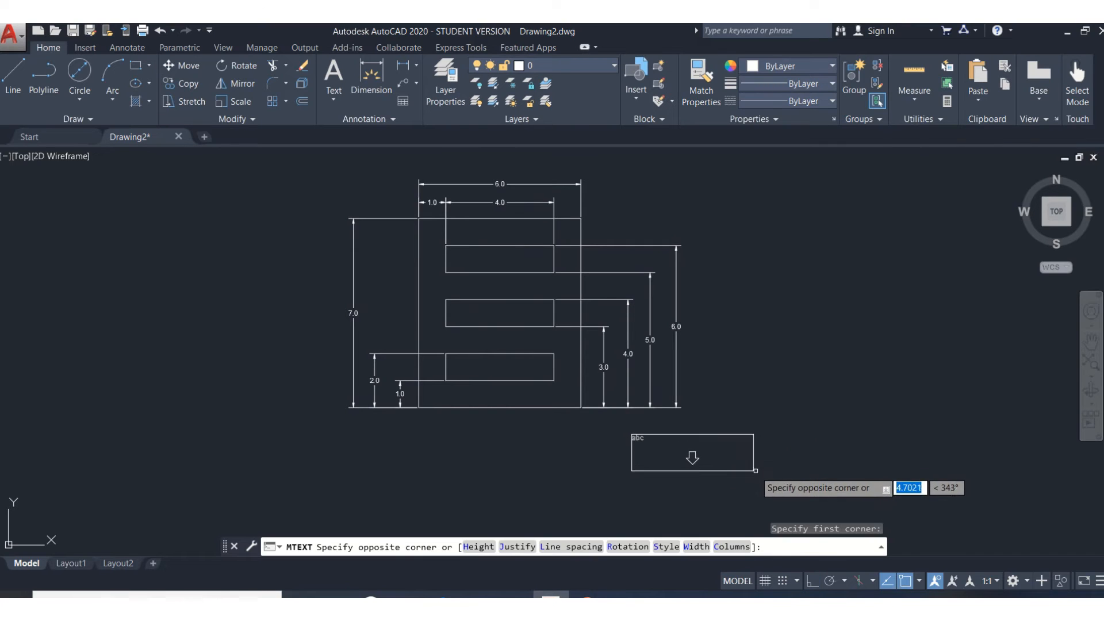
pyautogui.click(799, 493)
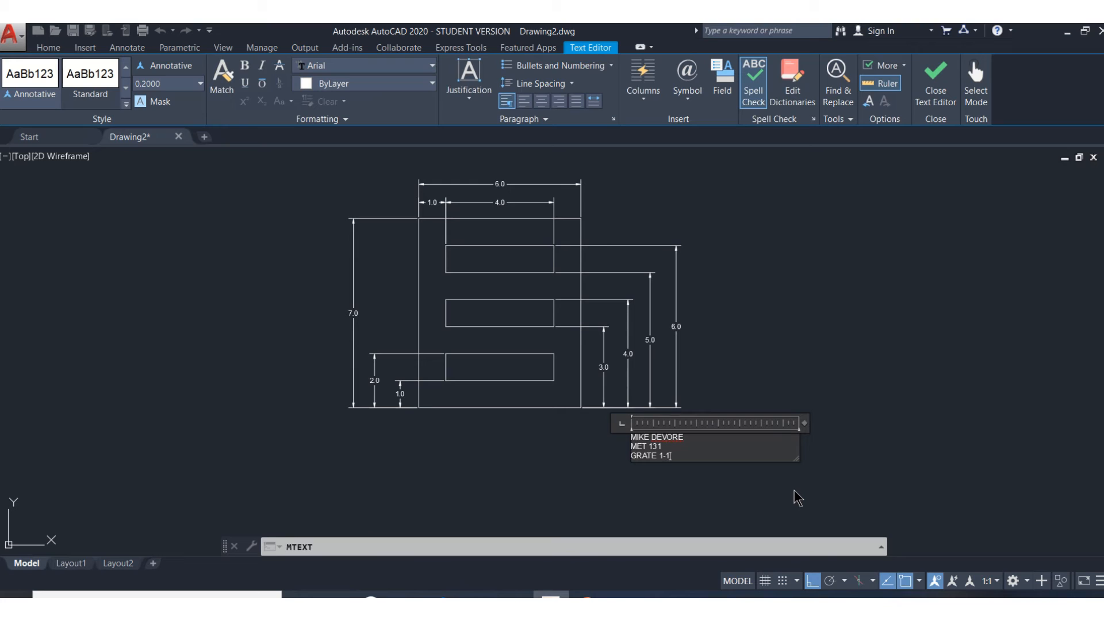
pyautogui.click(928, 104)
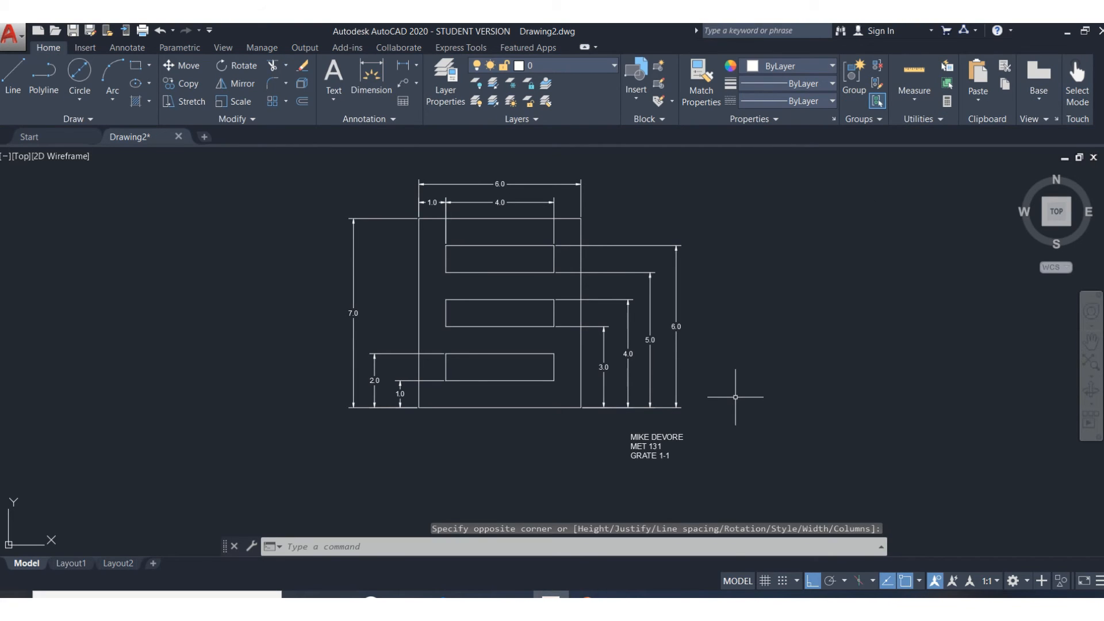
pyautogui.moveTo(735, 397); pyautogui.dragTo(726, 413, button='middle')
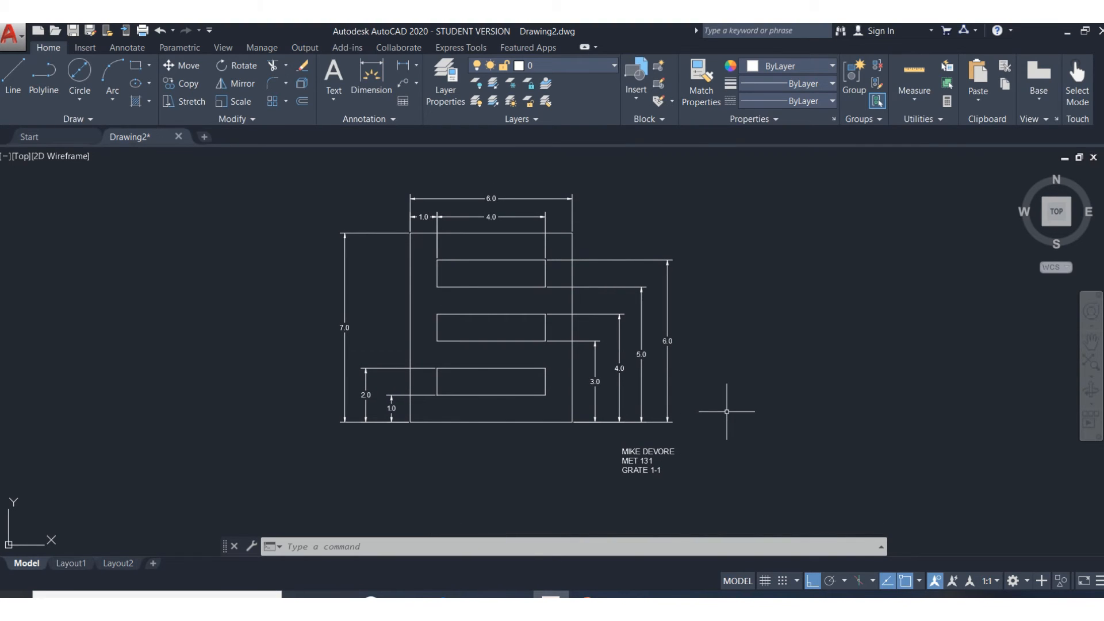
# Step: In Layout1, stretch the viewport's corners outward so its frame sits just inside the sheet's printable margins
pyautogui.click(72, 563)
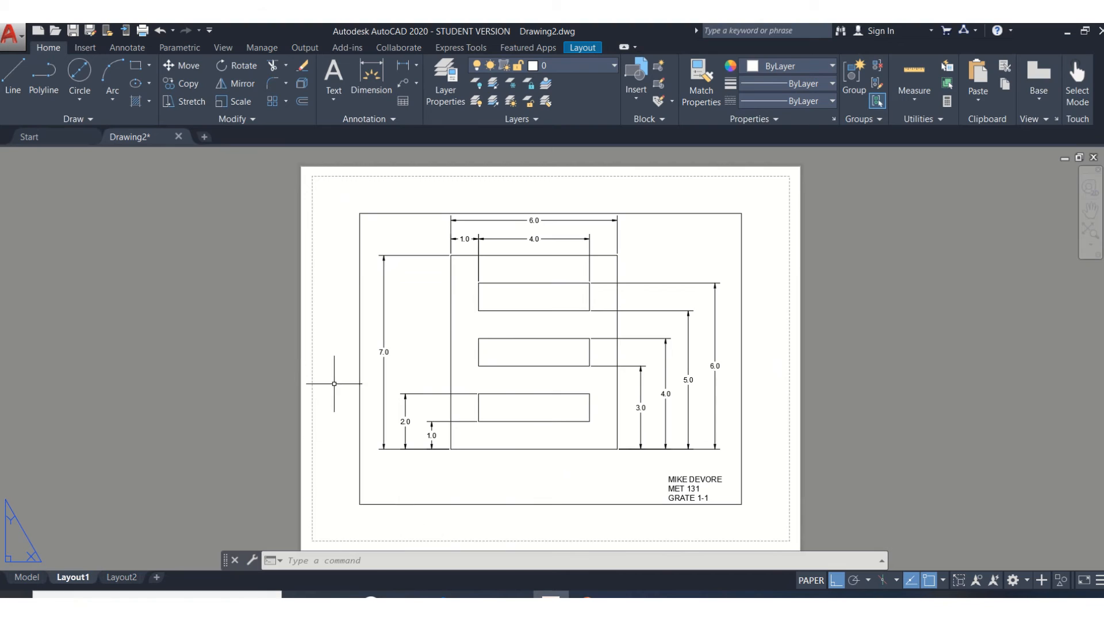
pyautogui.click(337, 208)
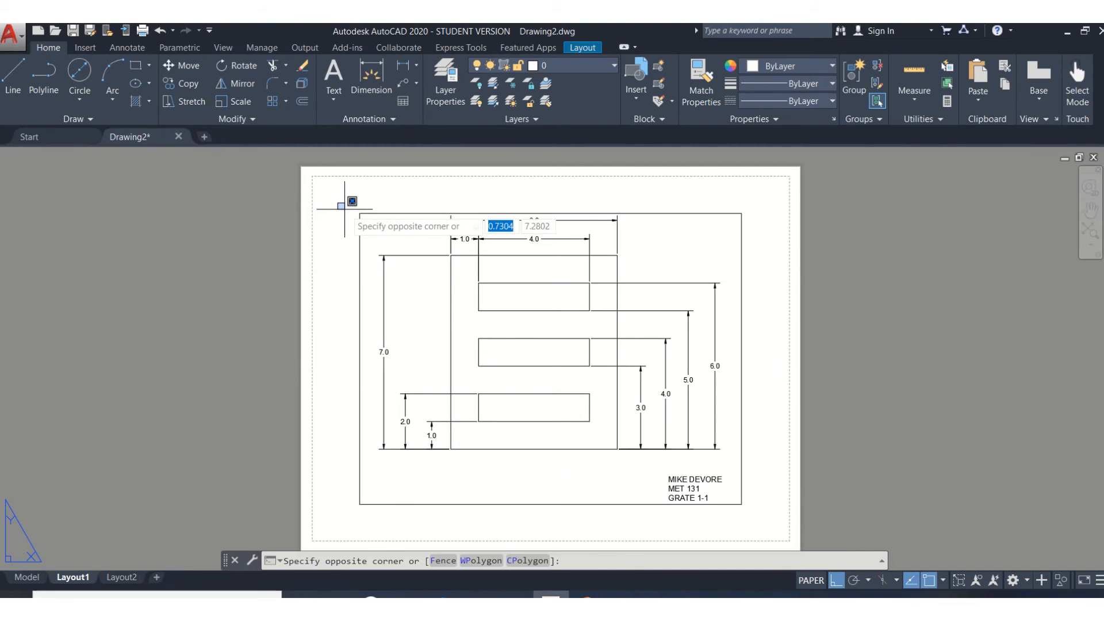
pyautogui.click(373, 213)
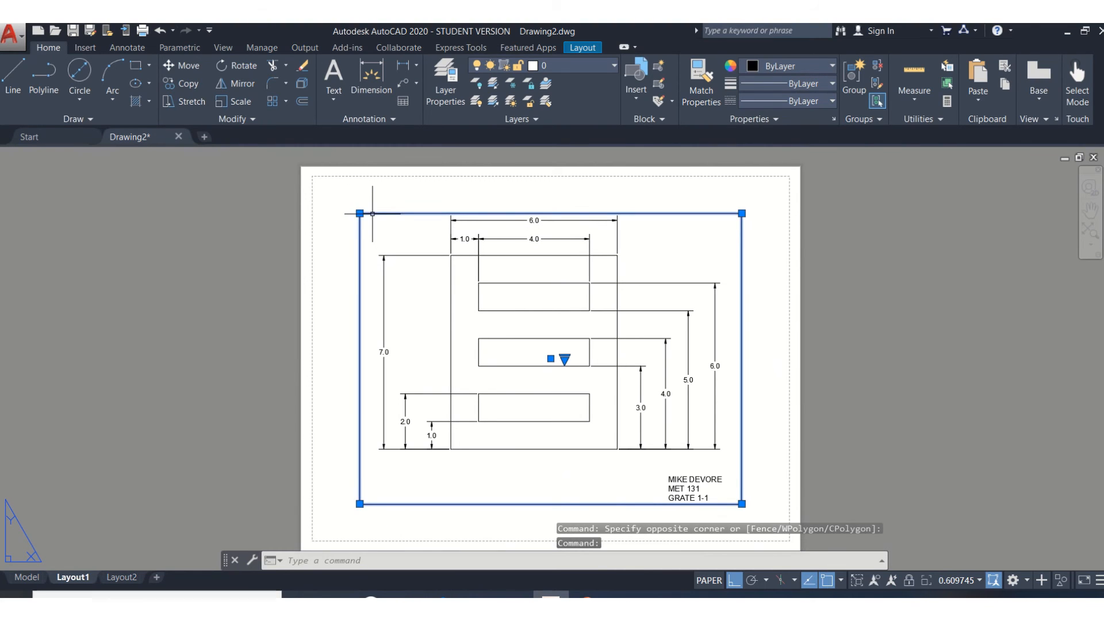
pyautogui.click(360, 213)
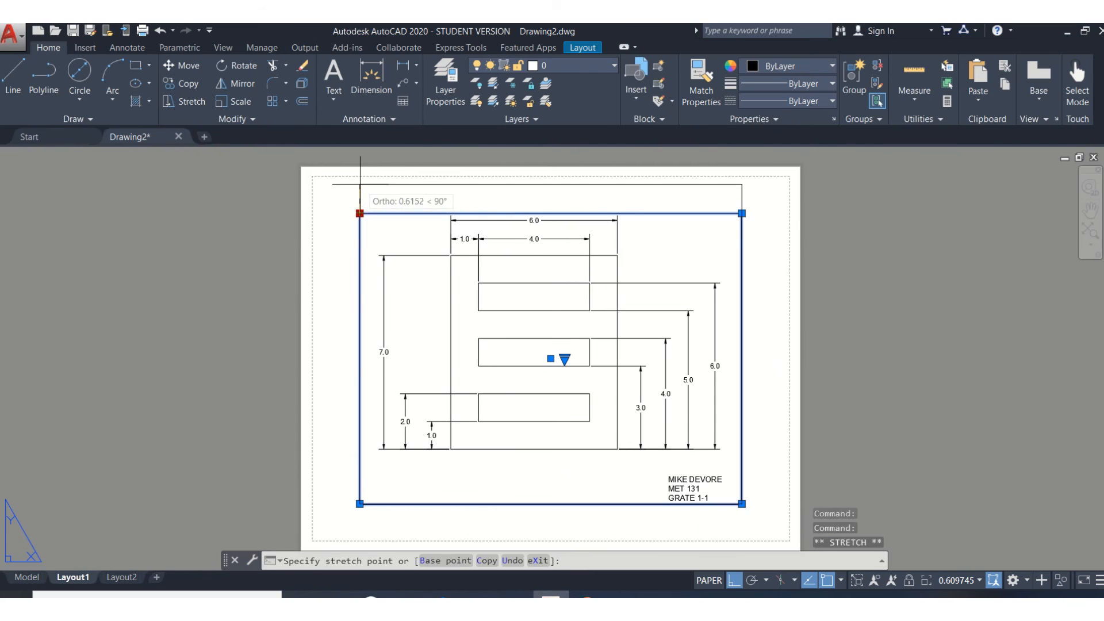
pyautogui.click(360, 184)
pyautogui.click(360, 184)
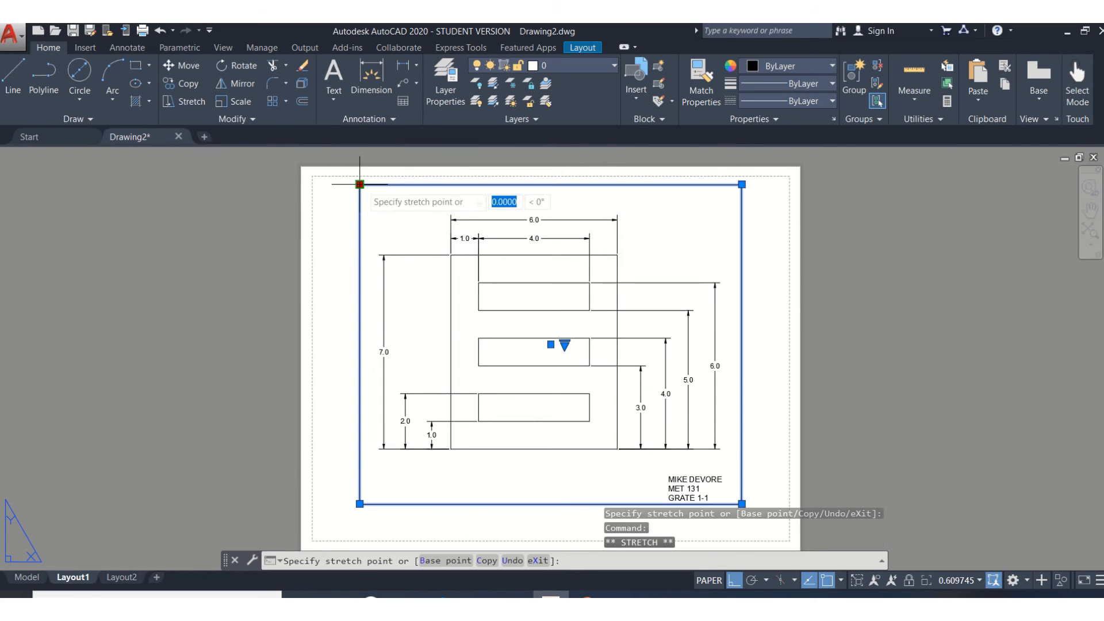
pyautogui.click(325, 184)
pyautogui.click(742, 503)
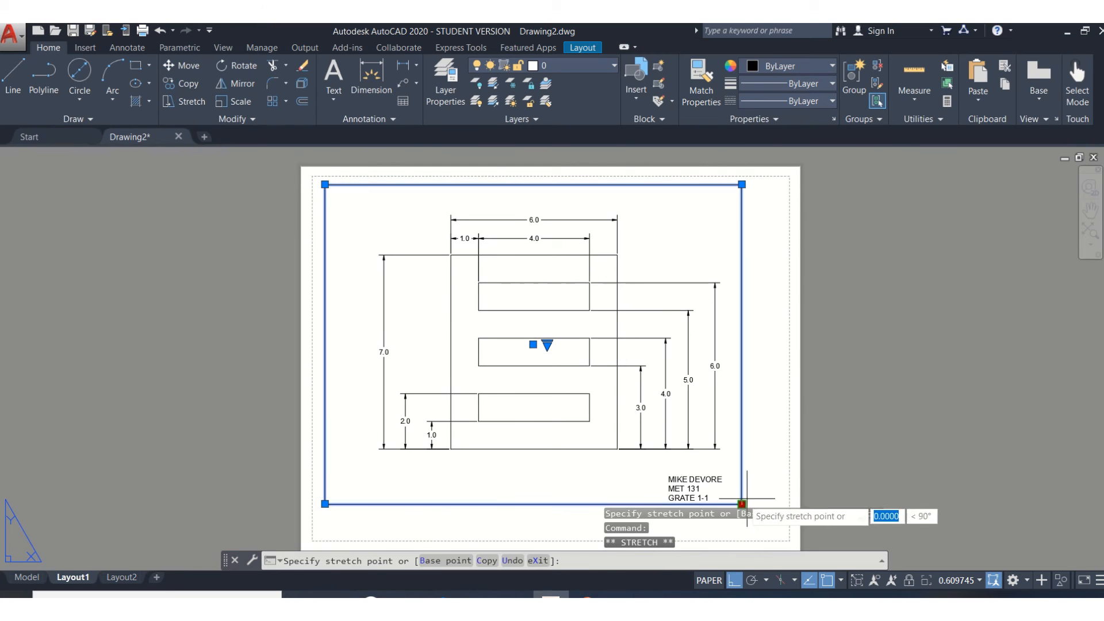
pyautogui.click(776, 503)
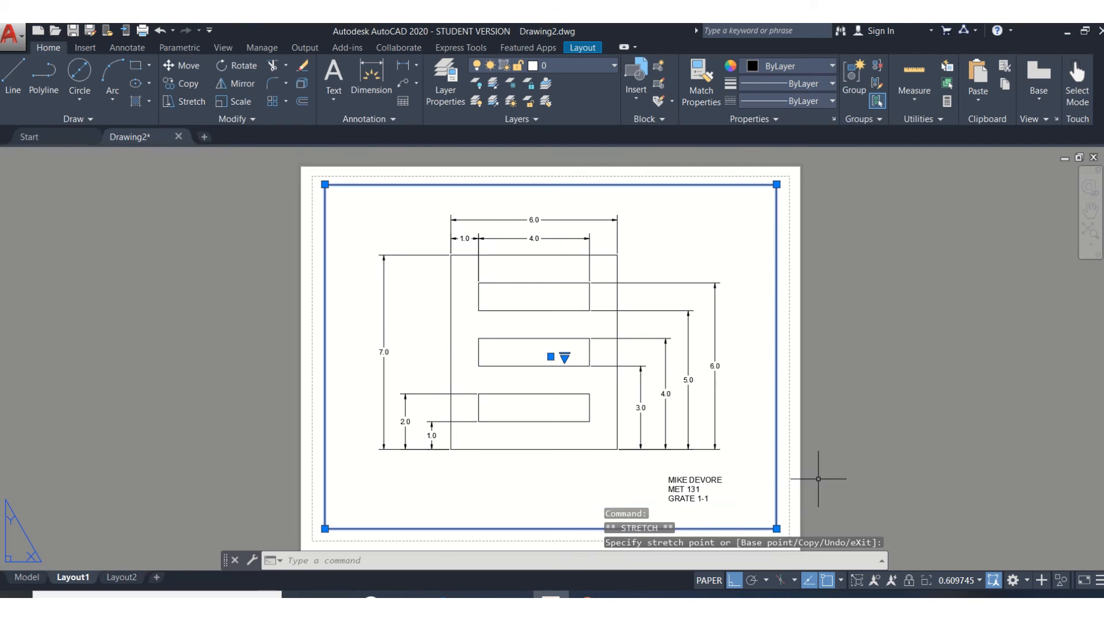
pyautogui.press('Escape')
pyautogui.press('Escape')
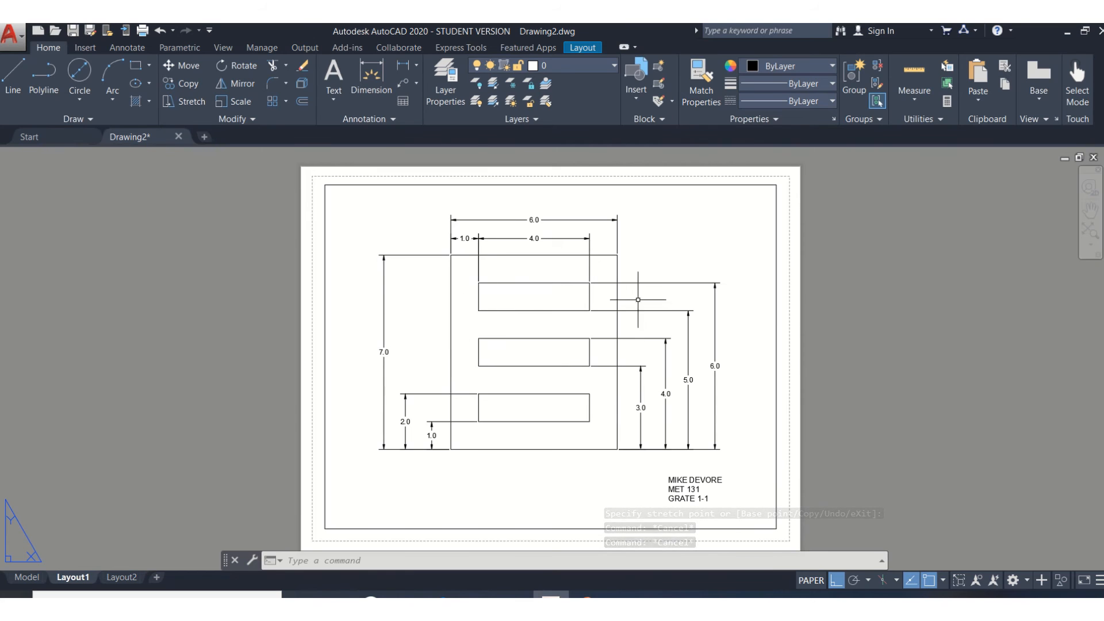
# Step: Activate the layout viewport's model space and scale and center the dimensioned figure with its title text inside the frame
pyautogui.doubleClick(661, 247)
pyautogui.scroll(1, 633, 312)
pyautogui.scroll(-1, 597, 333)
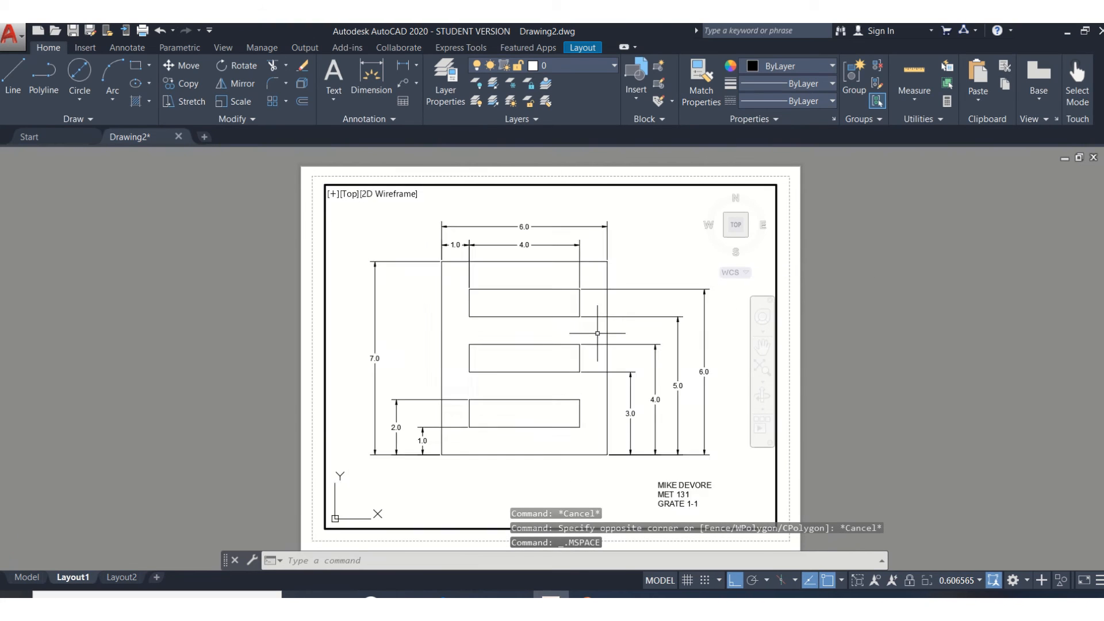
pyautogui.scroll(-4, 598, 333)
pyautogui.scroll(4, 598, 333)
pyautogui.scroll(2, 597, 333)
pyautogui.scroll(-2, 587, 335)
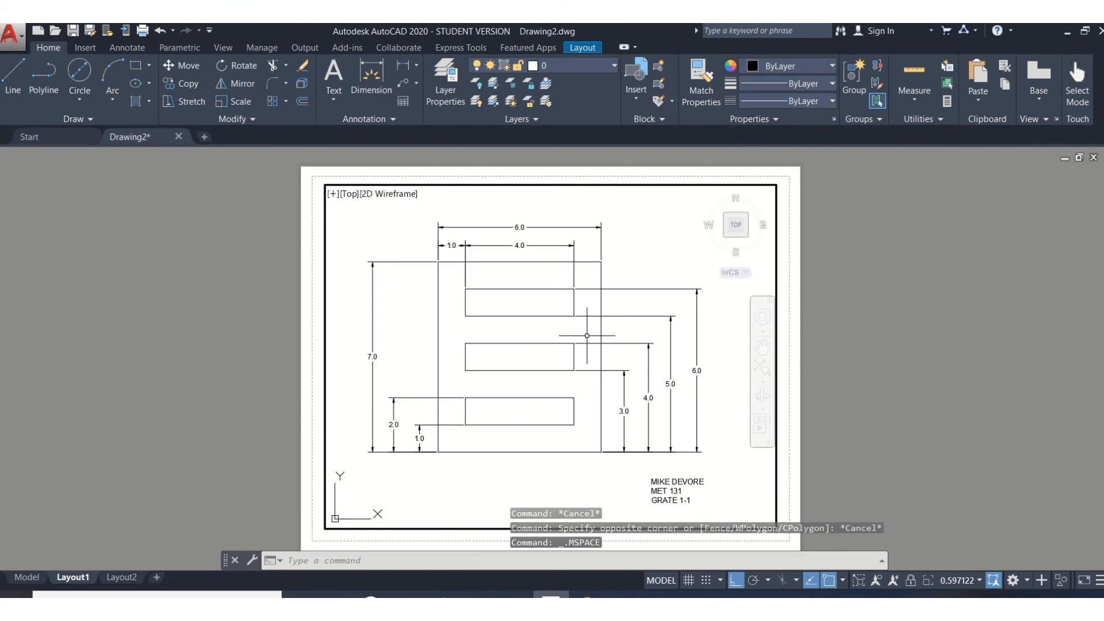
pyautogui.moveTo(548, 339); pyautogui.dragTo(566, 344, button='middle')
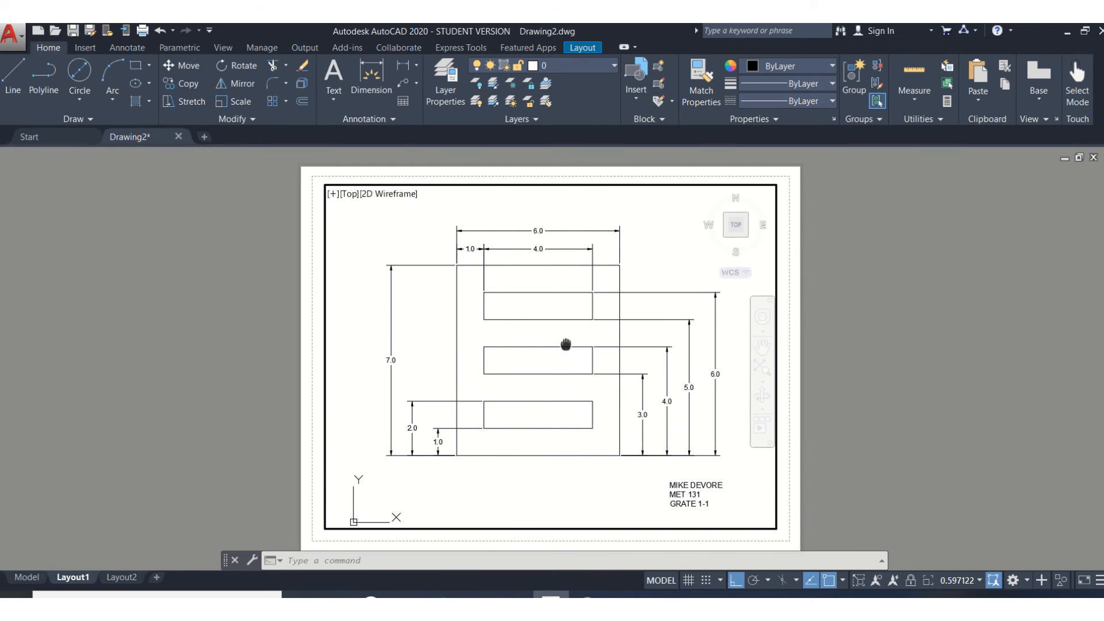
pyautogui.scroll(2, 566, 343)
pyautogui.scroll(-2, 566, 342)
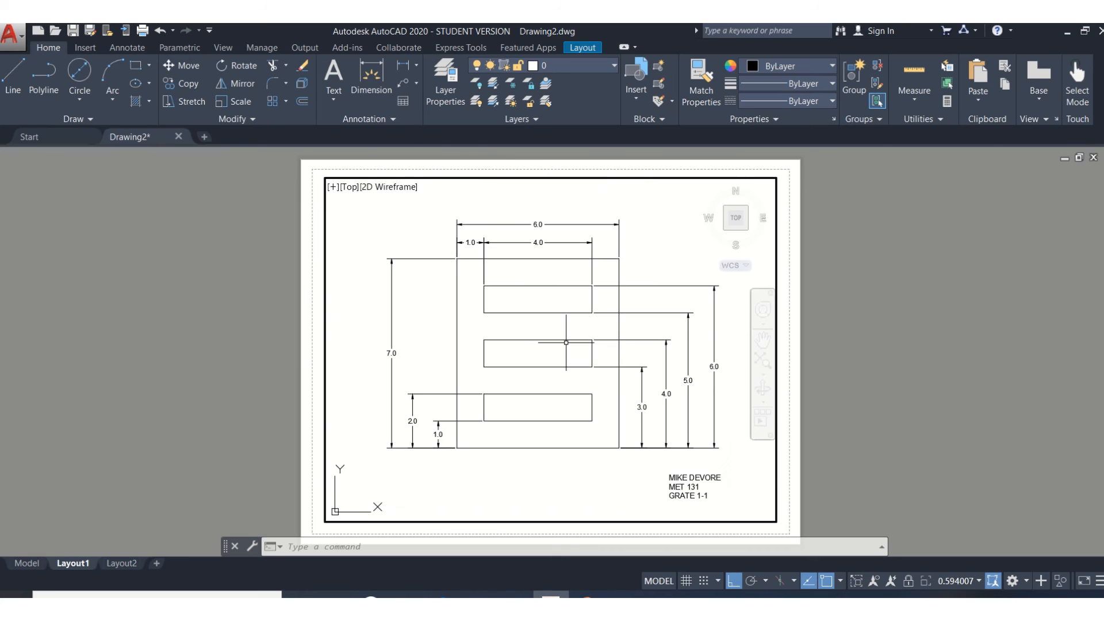
pyautogui.scroll(-2, 570, 342)
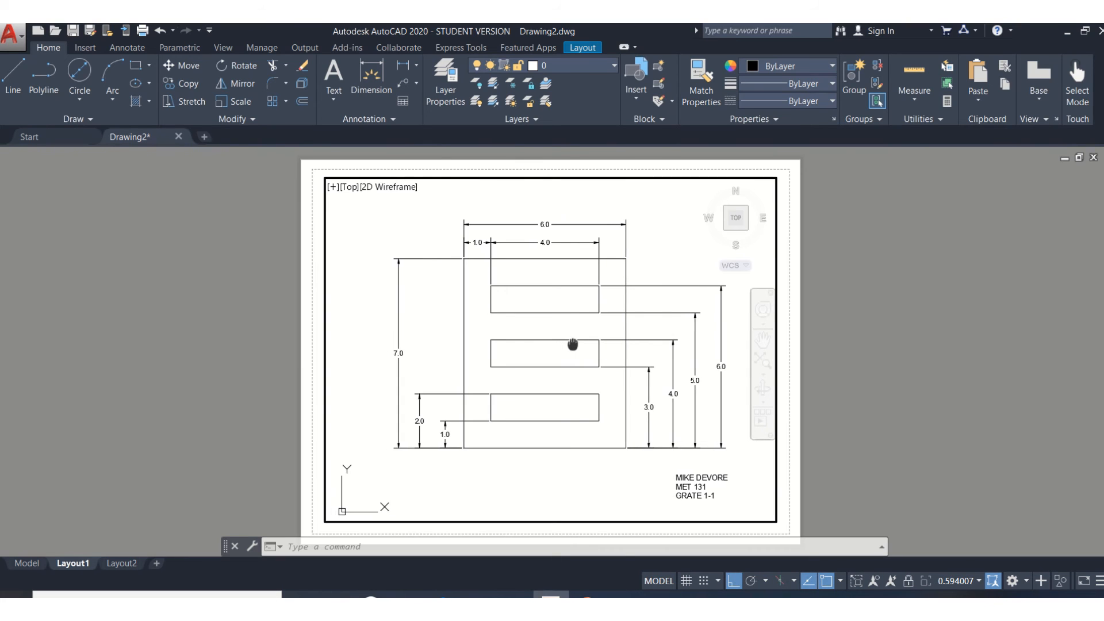
pyautogui.scroll(-2, 573, 343)
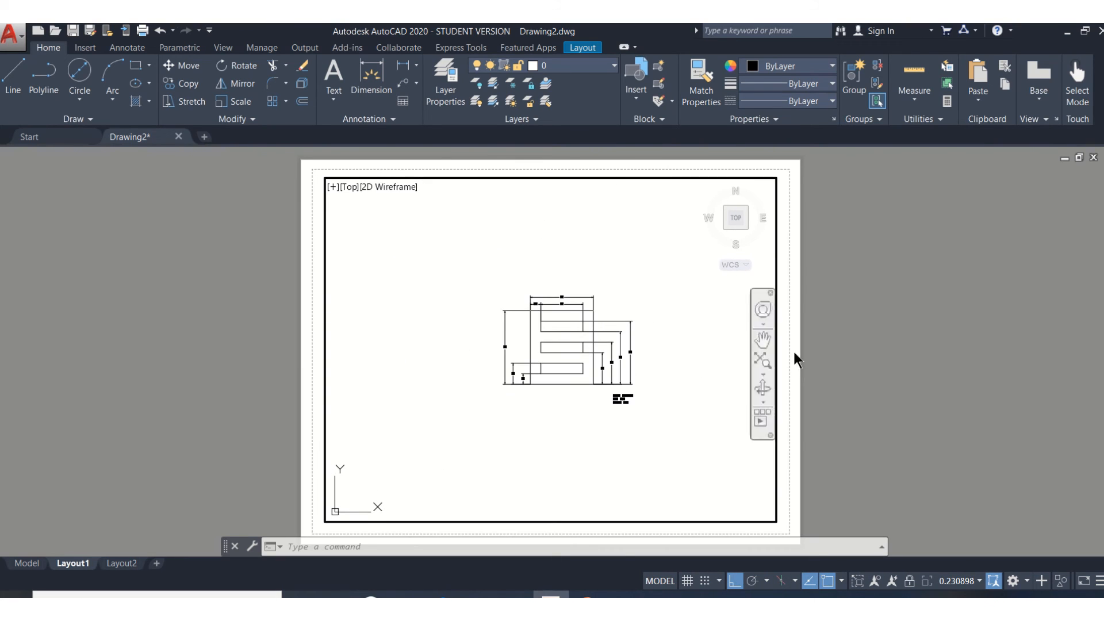
pyautogui.scroll(4, 623, 389)
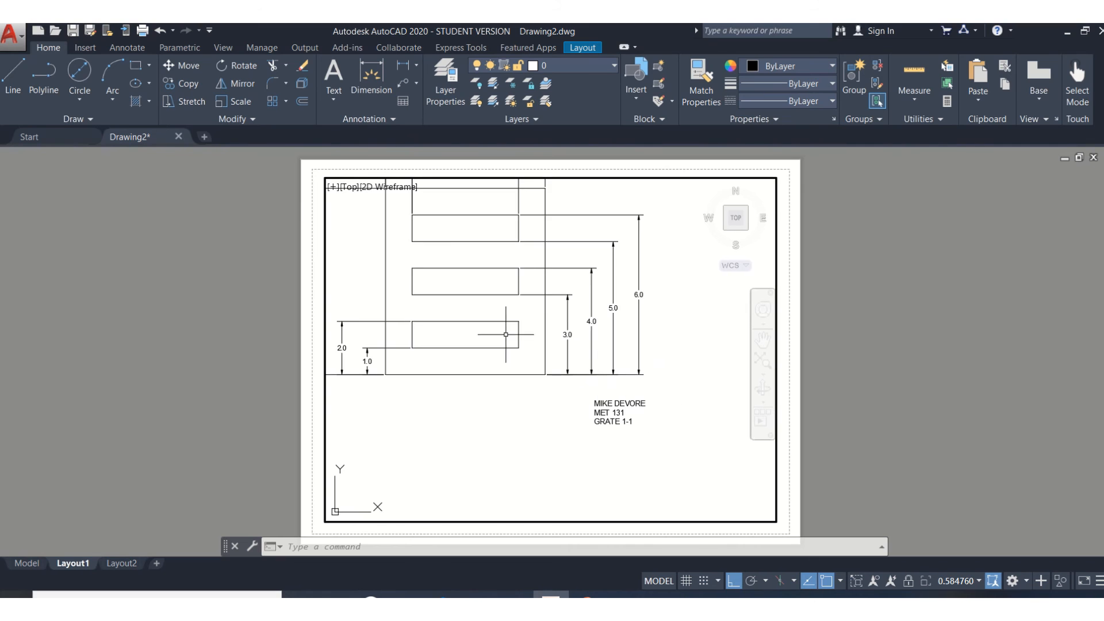
pyautogui.moveTo(506, 327); pyautogui.dragTo(573, 394, button='middle')
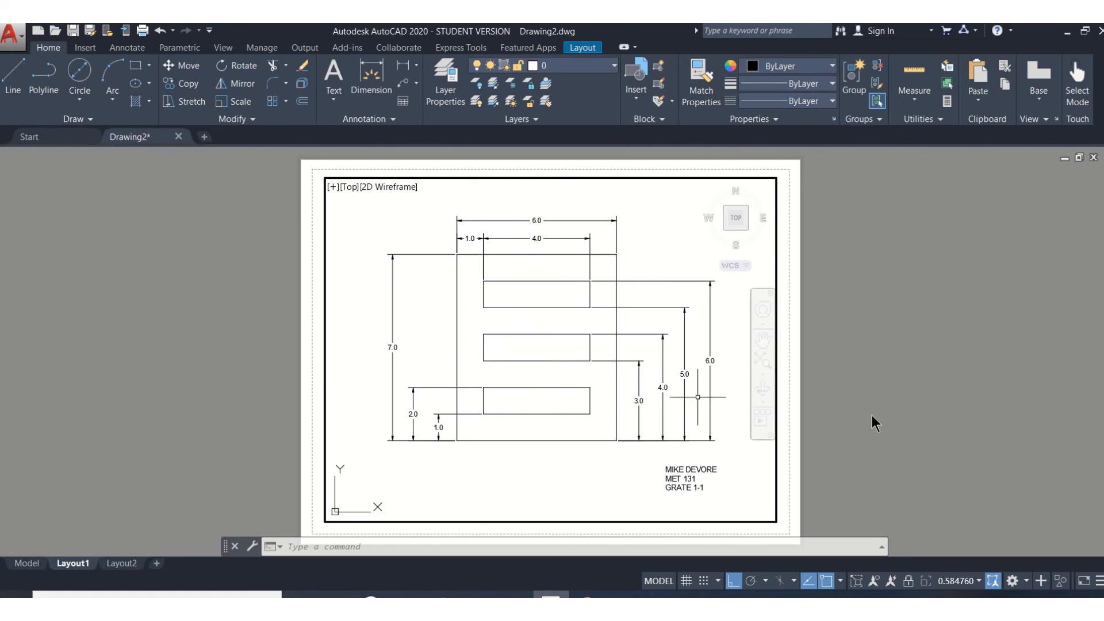
# Step: Save the drawing in the desktop folder MET 131 Fall 2020, named with the author's surname plus "Grate 1-1", replacing the existing file
pyautogui.click(21, 34)
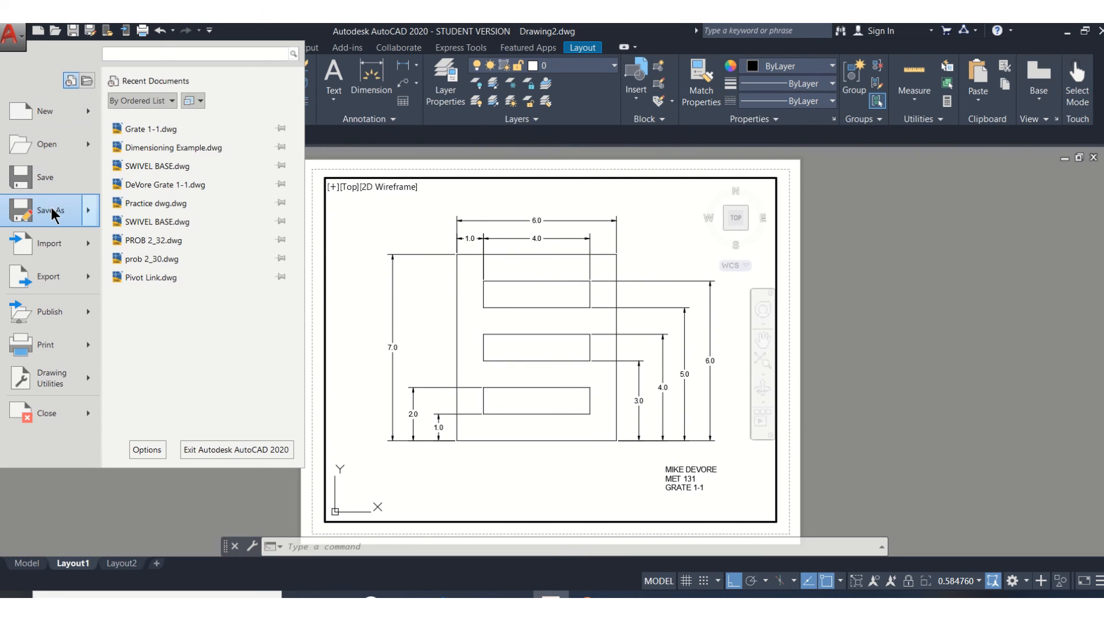
pyautogui.click(50, 185)
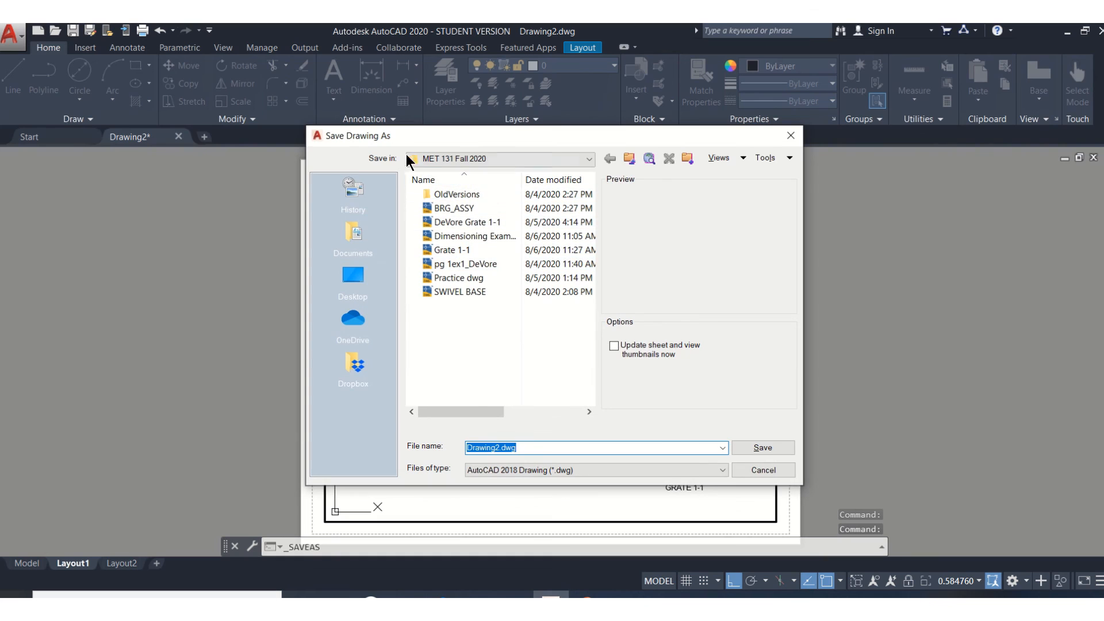
pyautogui.click(354, 276)
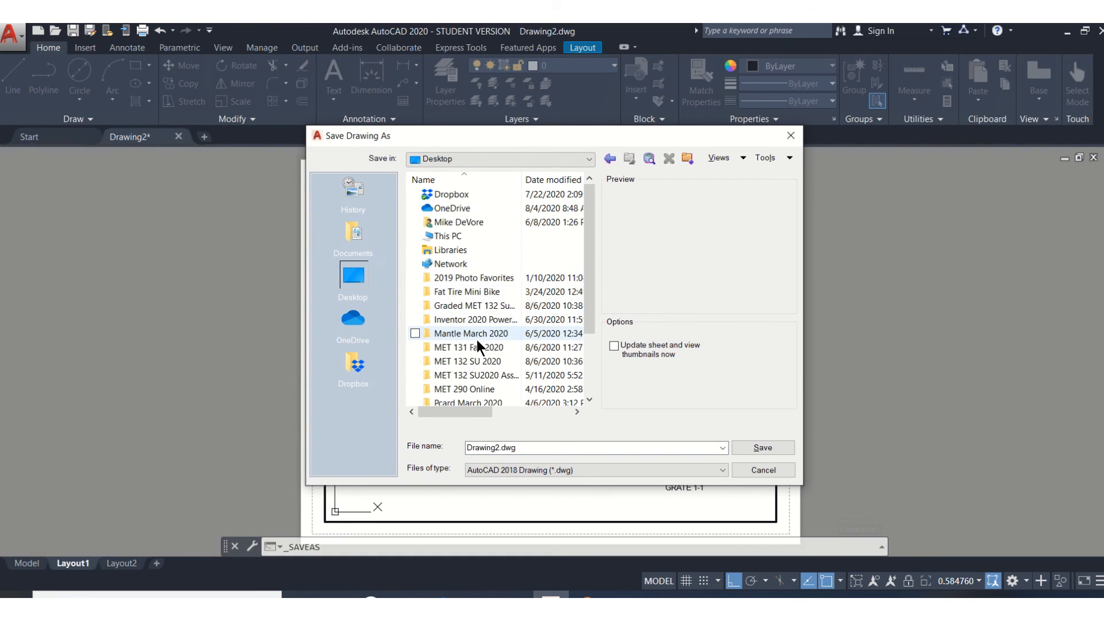
pyautogui.doubleClick(480, 346)
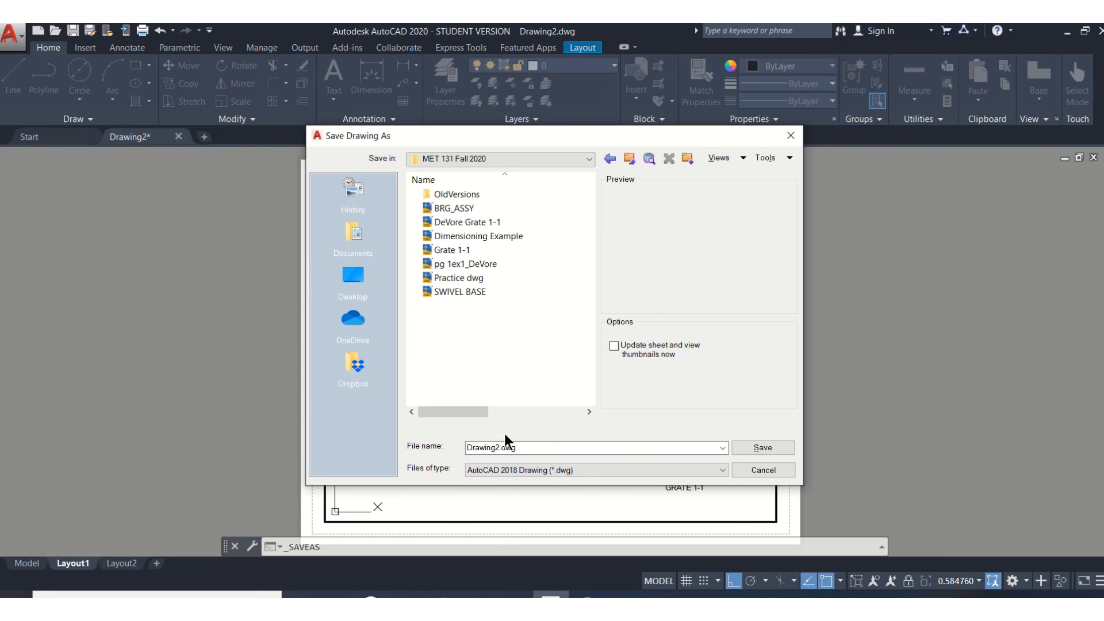
pyautogui.click(519, 452)
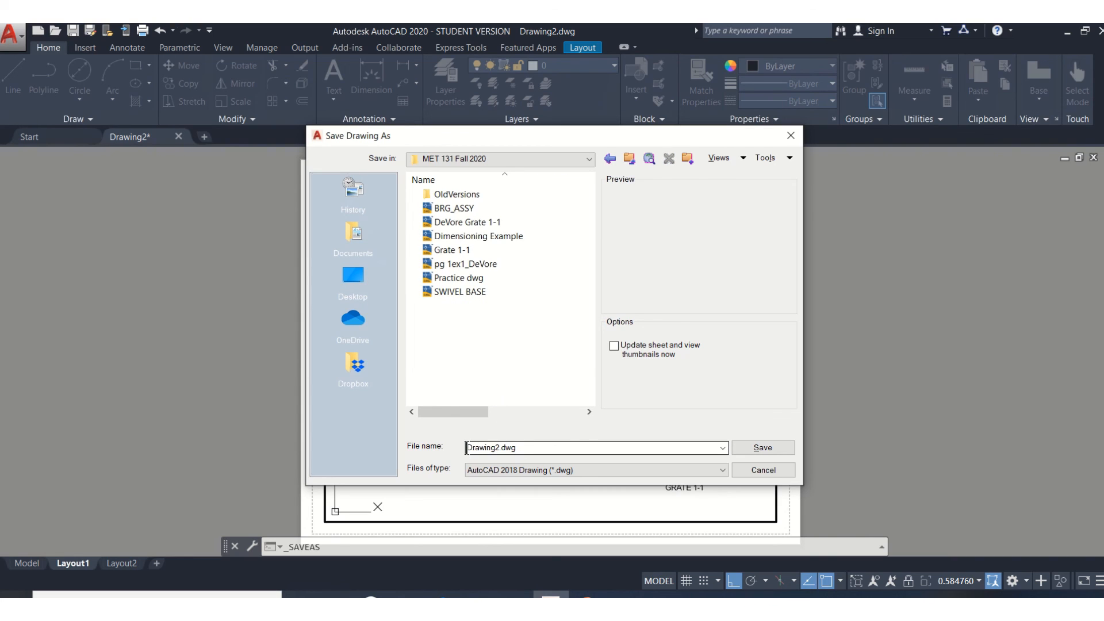
pyautogui.doubleClick(524, 447)
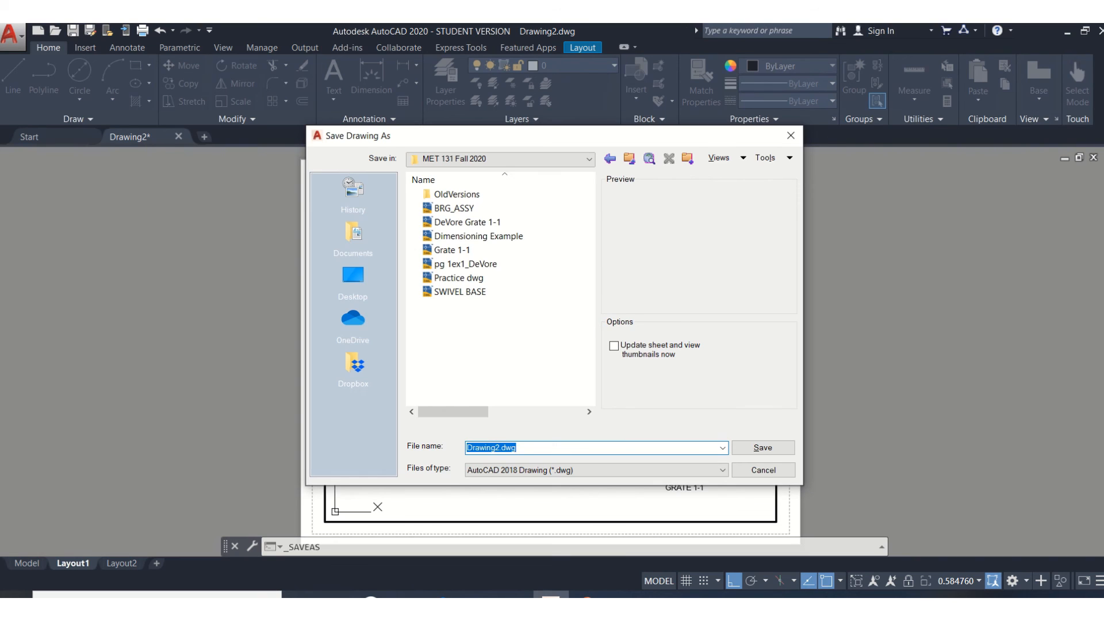
pyautogui.write('dE')
pyautogui.press('BackSpace')
pyautogui.press('BackSpace')
pyautogui.write('DeVore Grate 1-1')
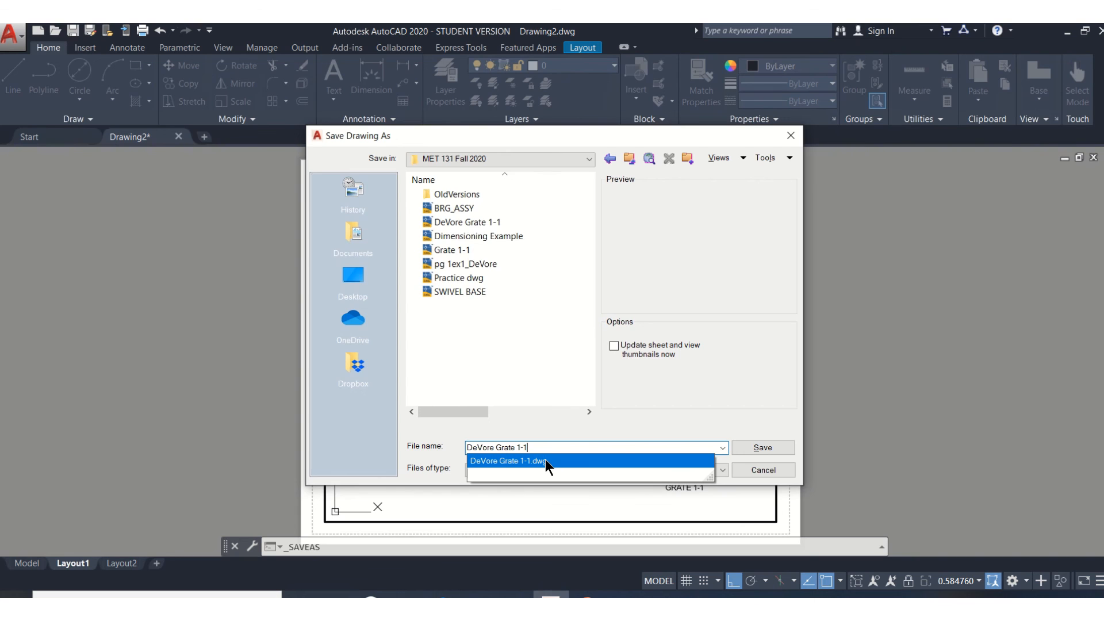
pyautogui.click(751, 448)
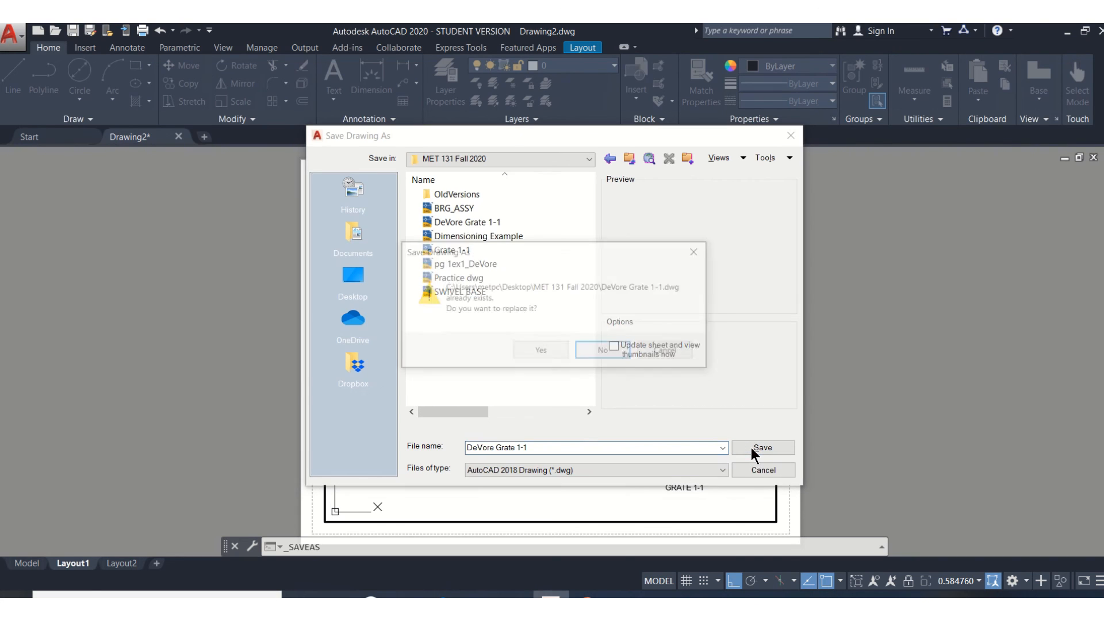
pyautogui.click(559, 354)
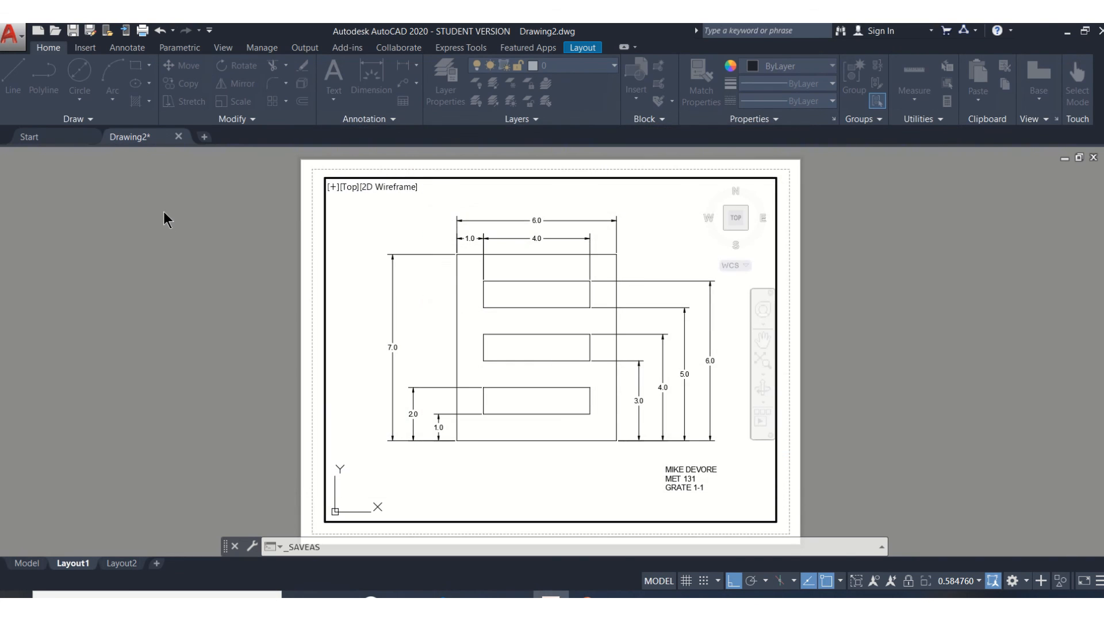
# Step: Export the current layout as a PDF into the MET 131 Fall 2020 folder, keeping the drawing's file name
pyautogui.click(17, 40)
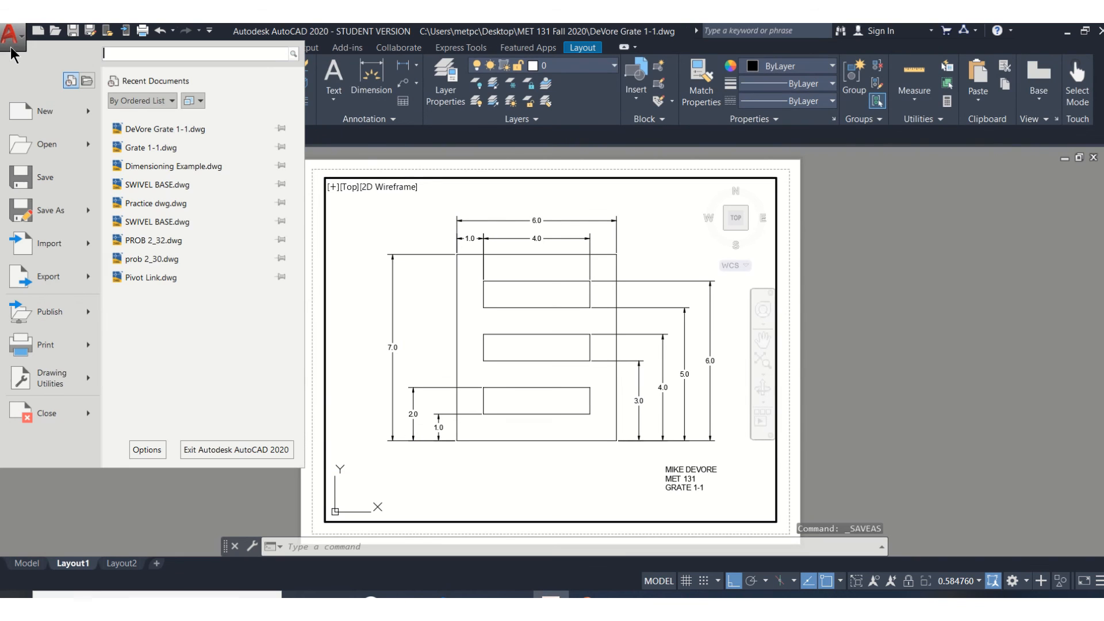
pyautogui.moveTo(69, 272)
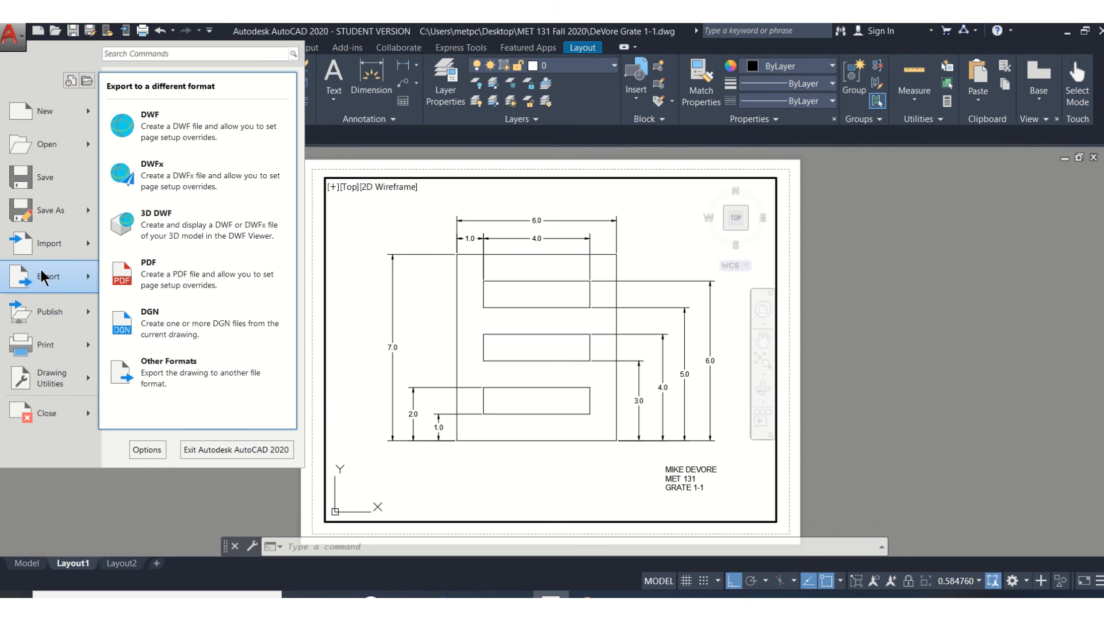
pyautogui.click(161, 279)
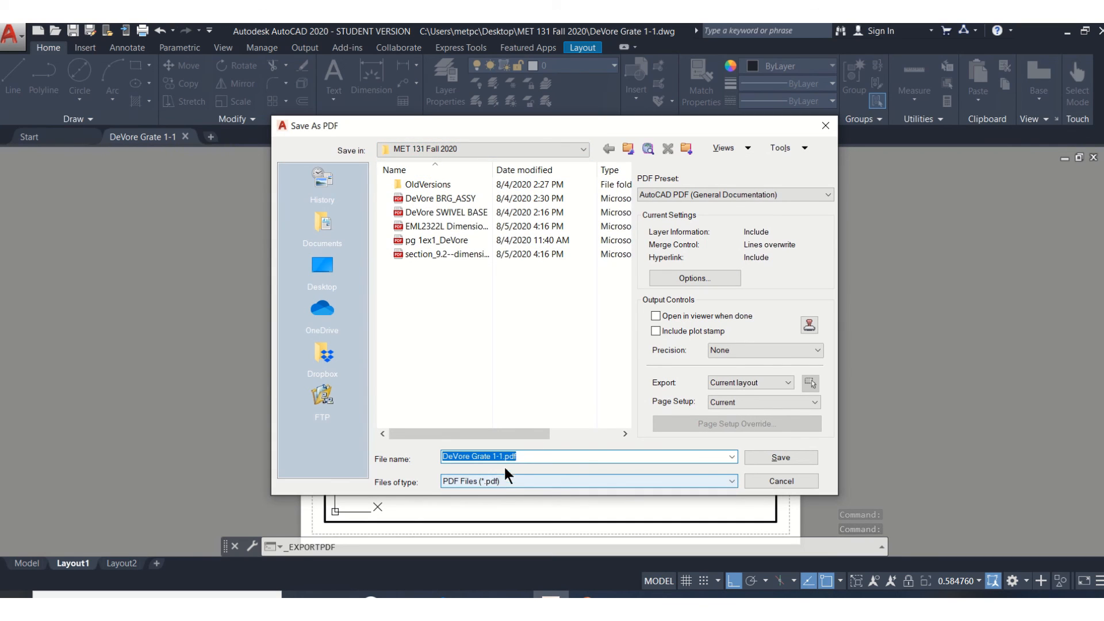
pyautogui.click(783, 460)
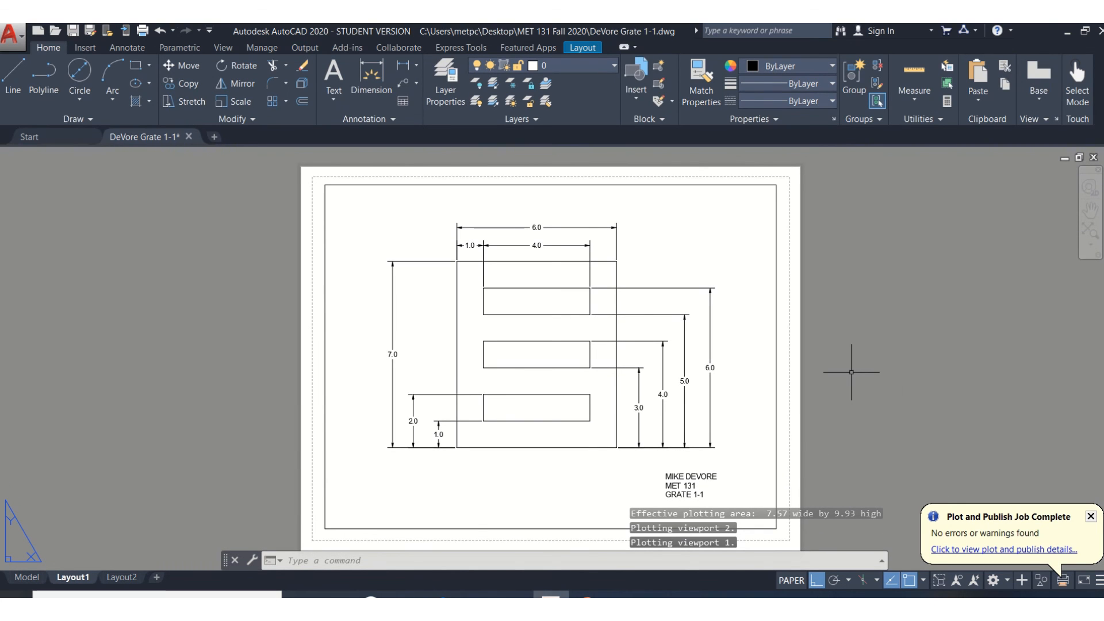
pyautogui.moveTo(460, 54)
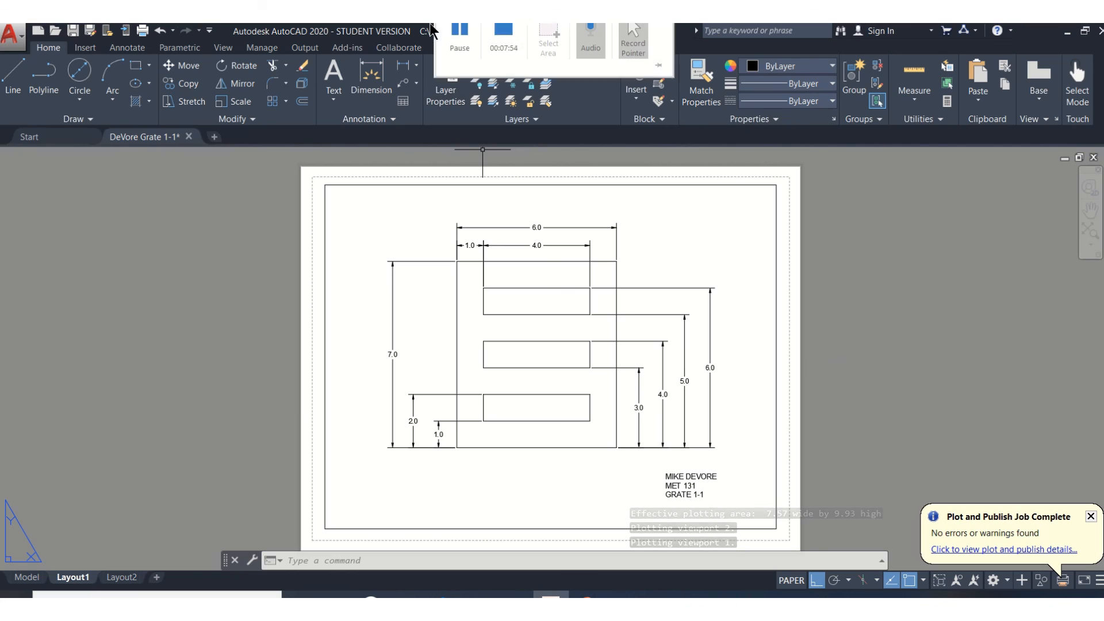